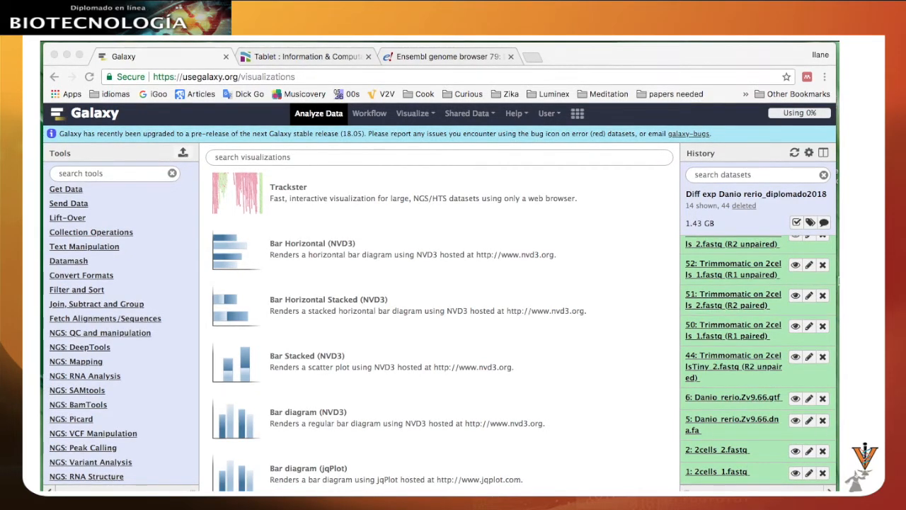
pyautogui.scroll(5, 759, 348)
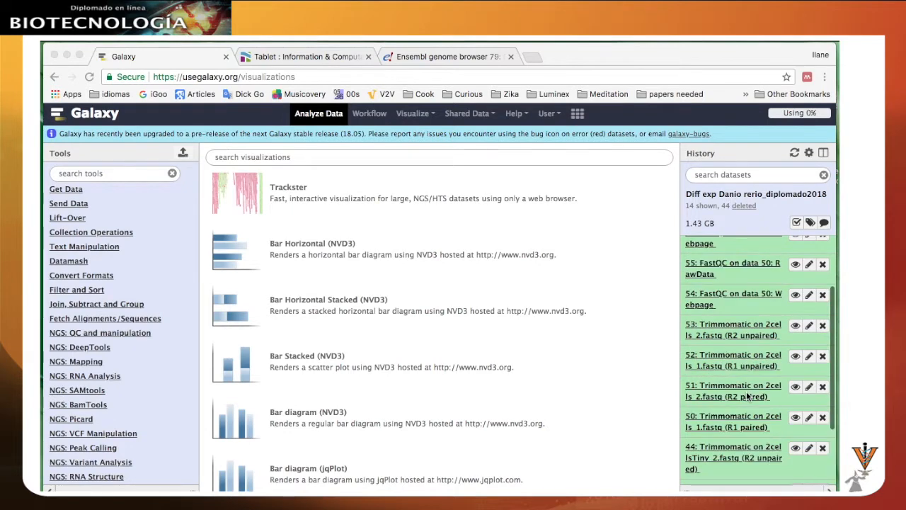
pyautogui.scroll(-5, 737, 345)
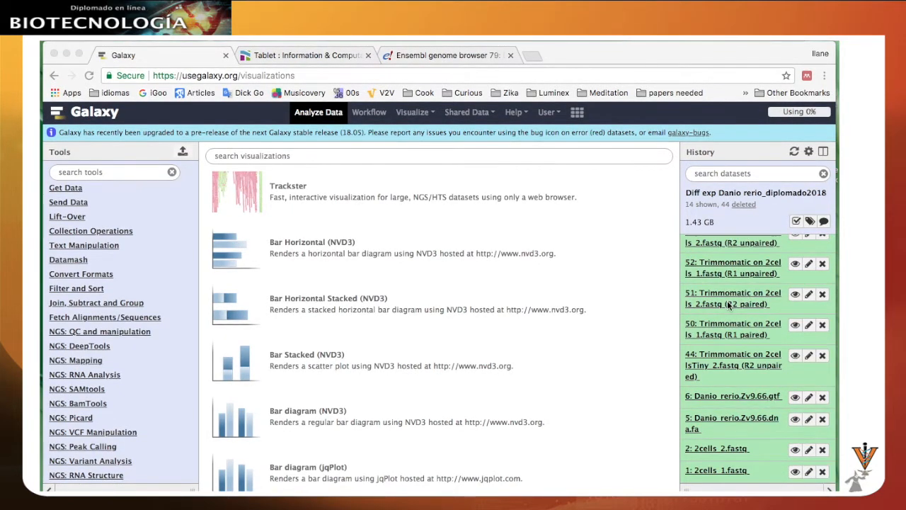
pyautogui.click(73, 192)
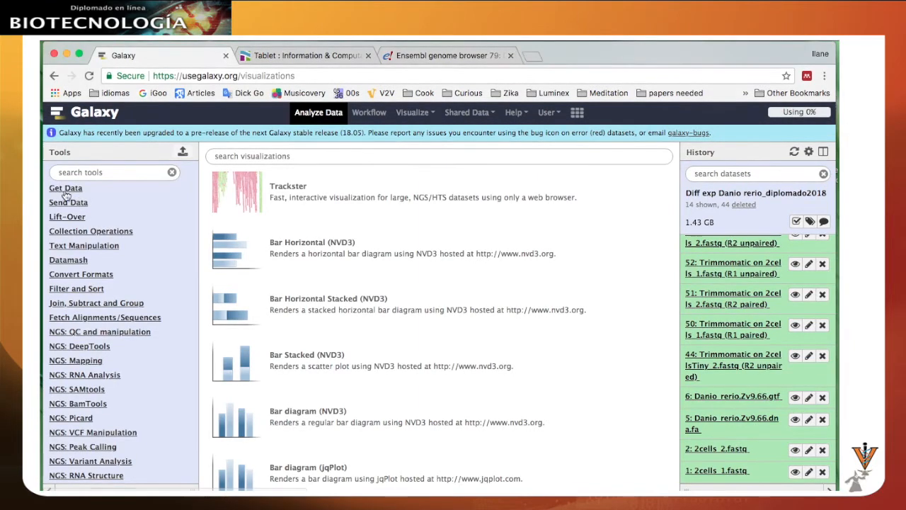
pyautogui.click(62, 189)
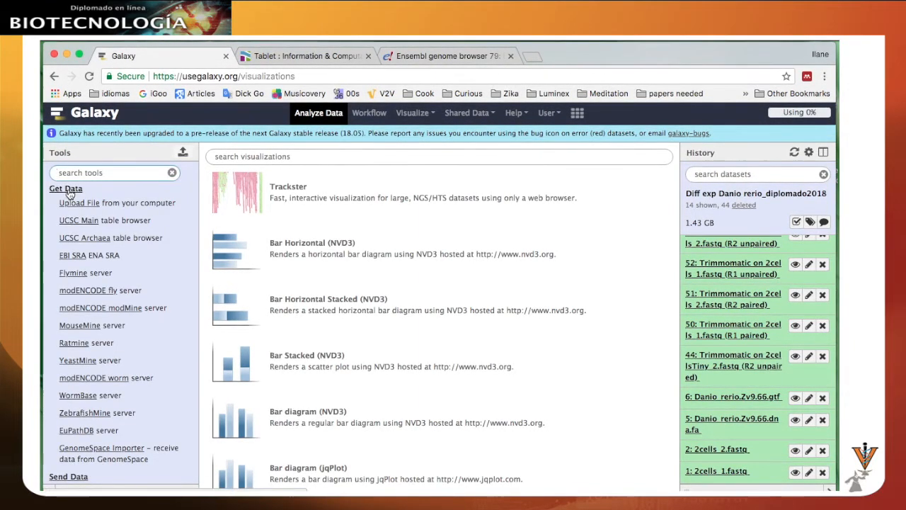
pyautogui.click(65, 190)
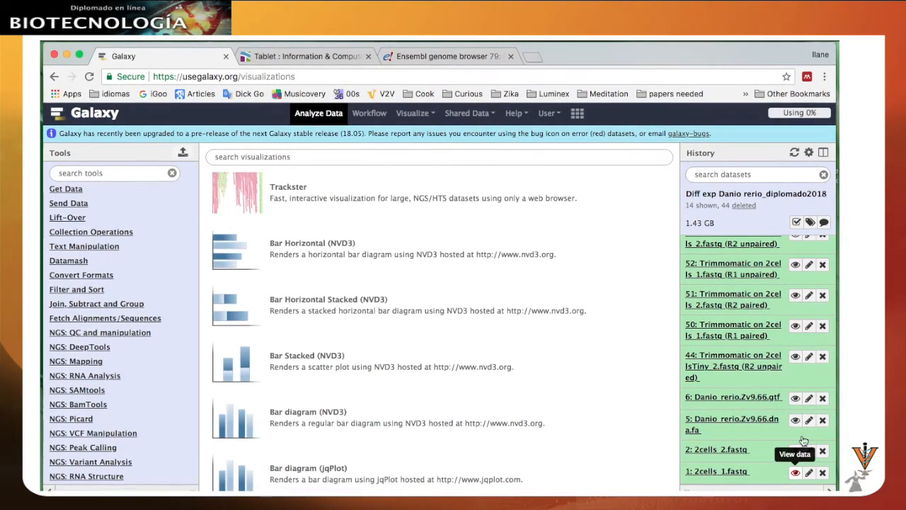
# View the contents of the 2cells_1.fastq dataset from the history and look through its first reads.
pyautogui.click(795, 472)
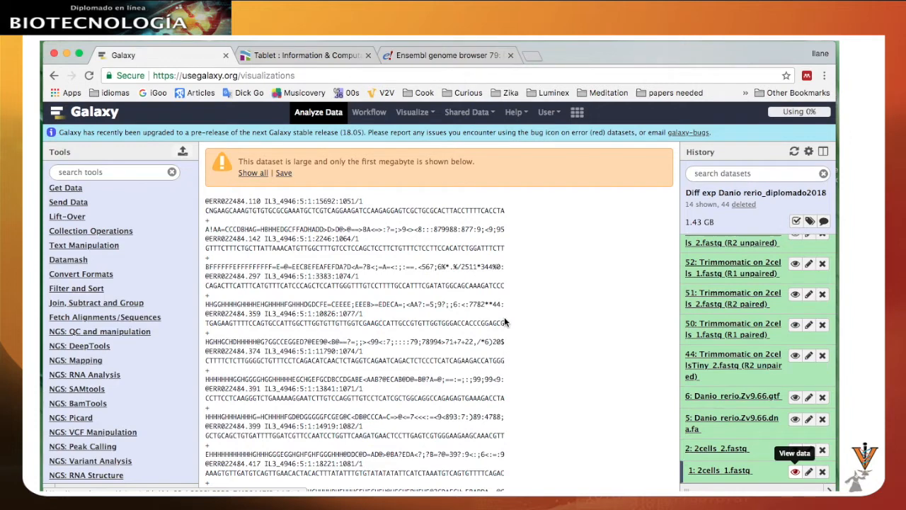
pyautogui.scroll(-2, 504, 320)
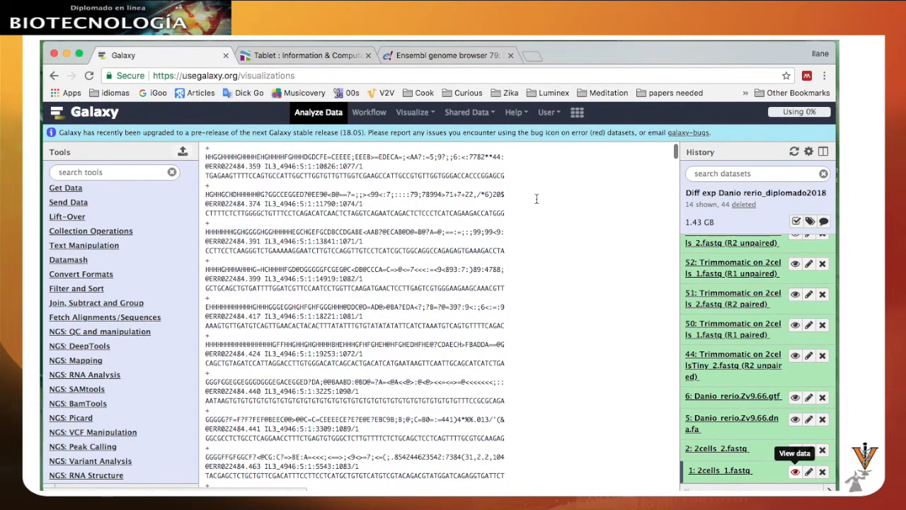
pyautogui.scroll(2, 528, 188)
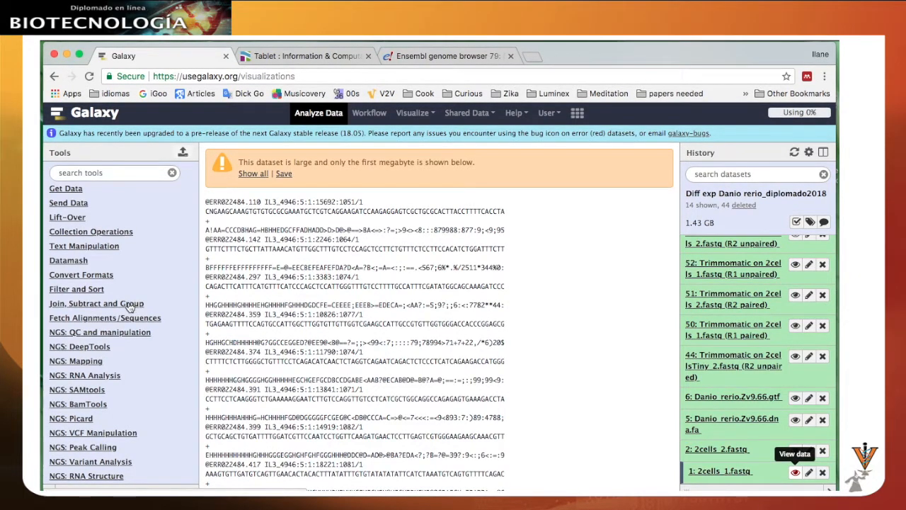
# Open the Trimmomatic read trimming tool from the NGS: QC and manipulation tools.
pyautogui.click(99, 333)
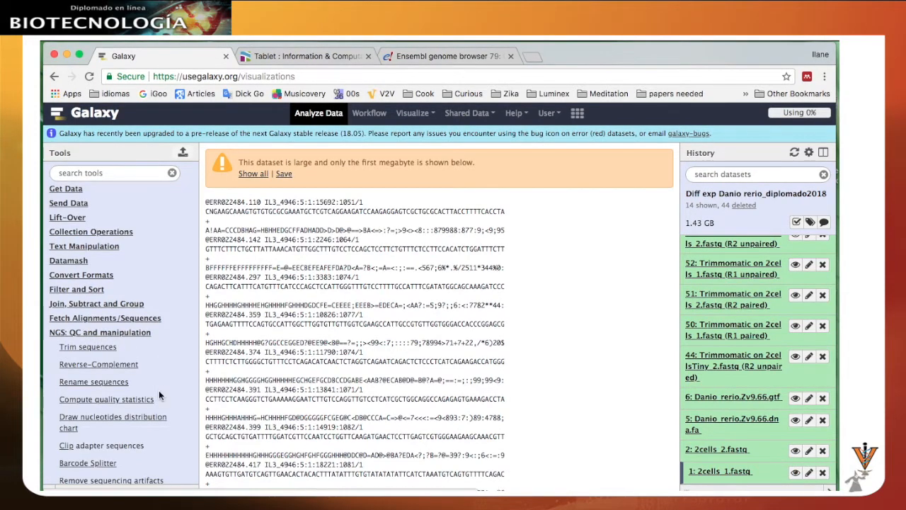
pyautogui.scroll(-5, 163, 361)
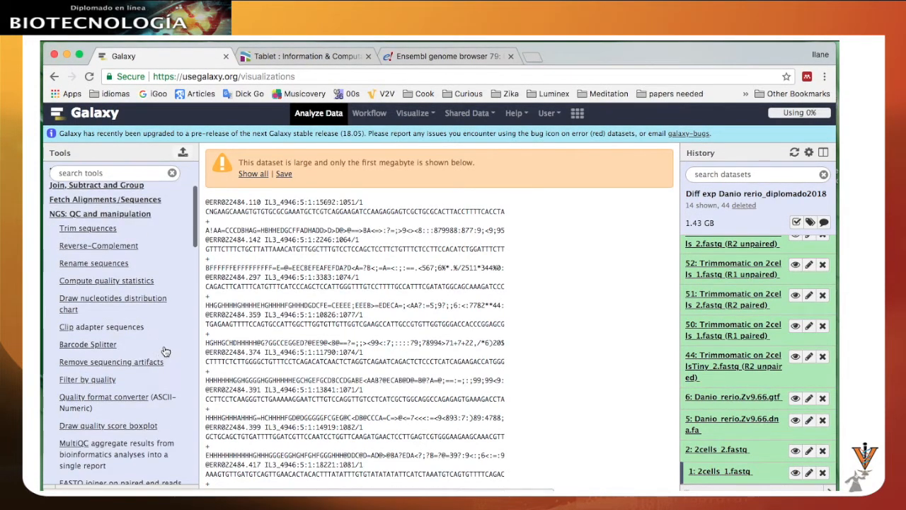
pyautogui.scroll(-2, 162, 354)
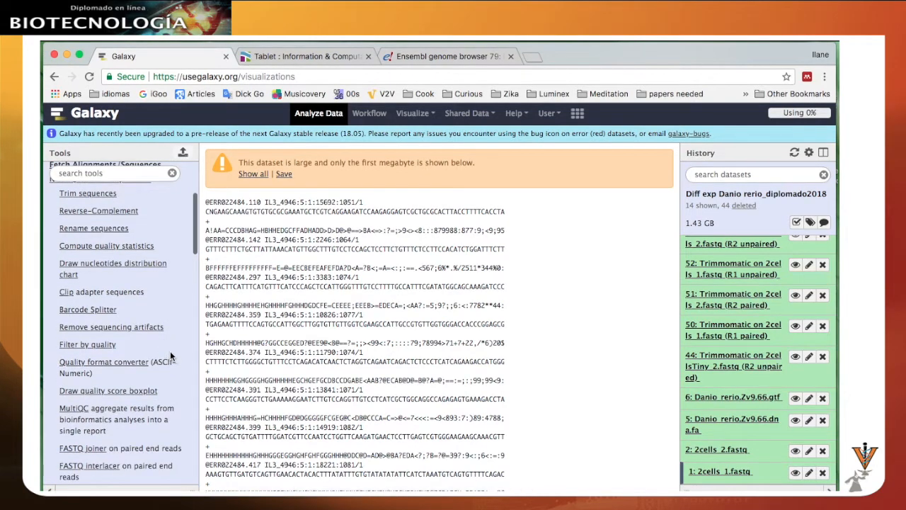
pyautogui.scroll(-4, 166, 361)
pyautogui.scroll(-5, 180, 364)
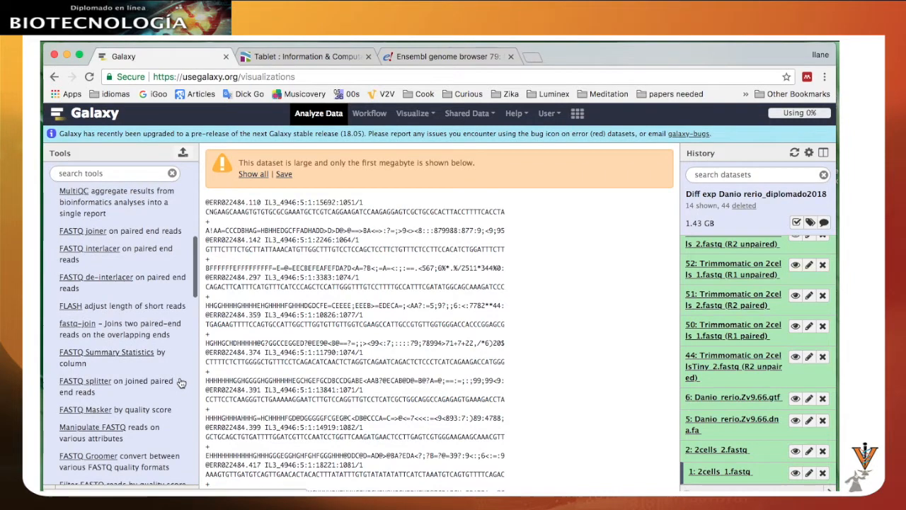
pyautogui.scroll(-2, 180, 392)
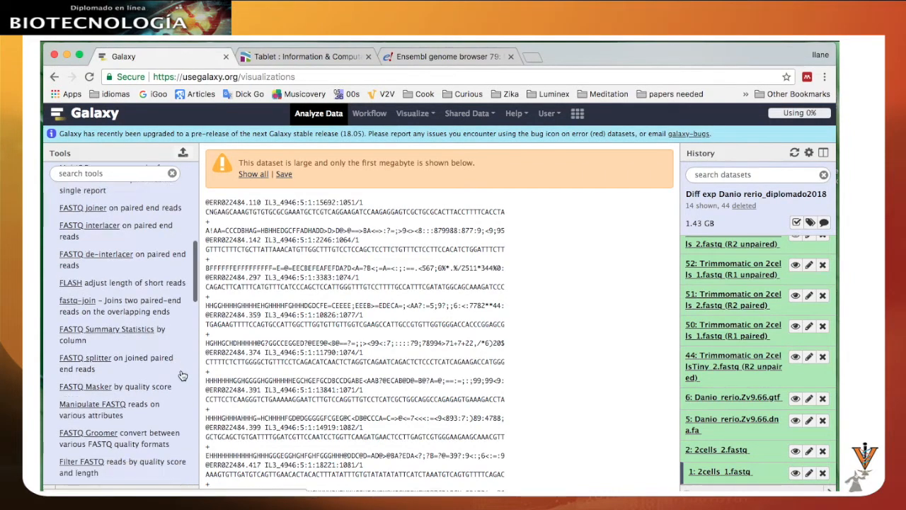
pyautogui.scroll(-2, 181, 383)
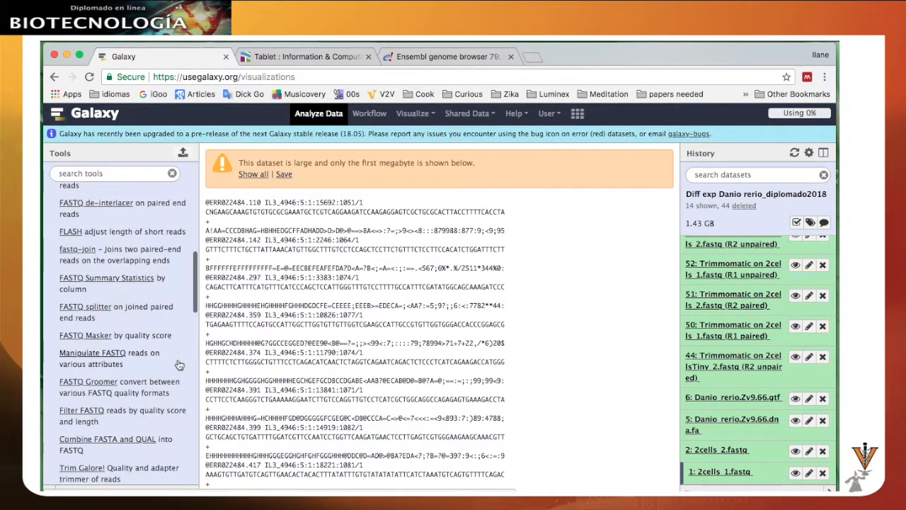
pyautogui.scroll(-4, 180, 374)
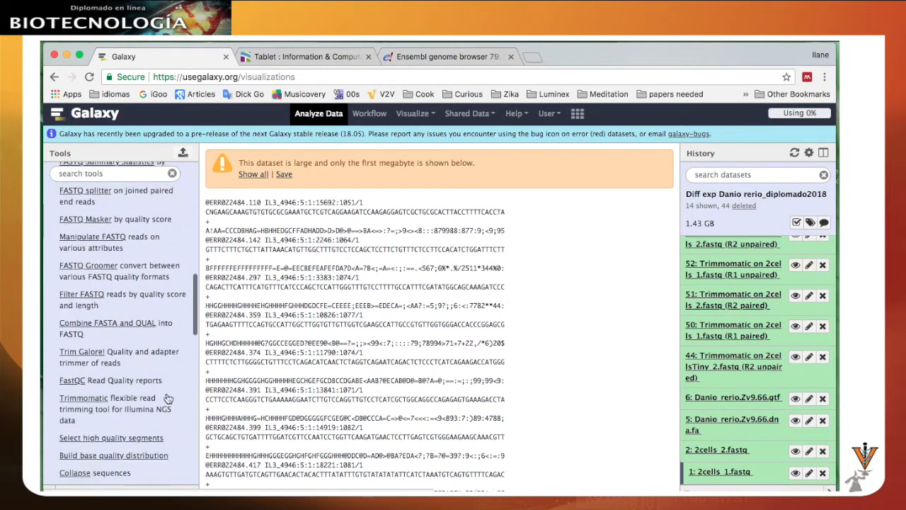
pyautogui.click(84, 399)
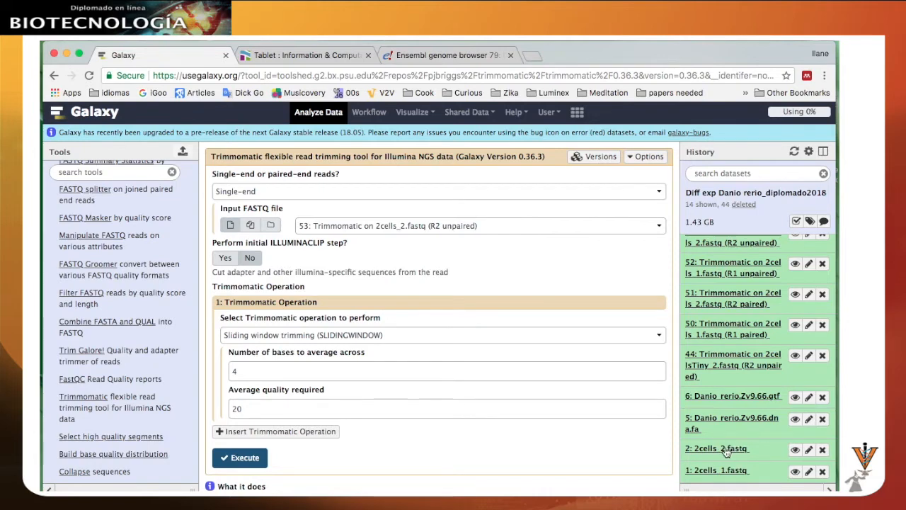
# Set Trimmomatic to paired-end reads with two separate input files, using 2cells_1.fastq as R1 and 2cells_2.fastq as R2.
pyautogui.click(620, 193)
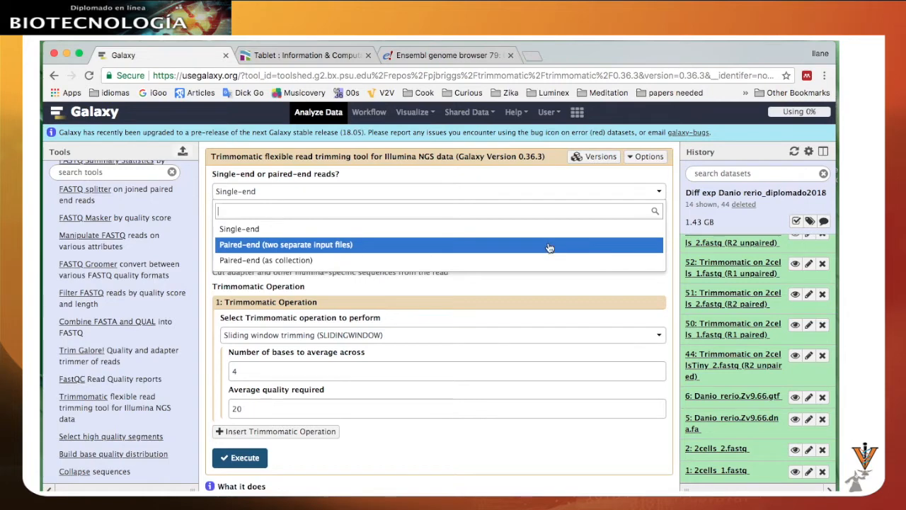
pyautogui.click(550, 245)
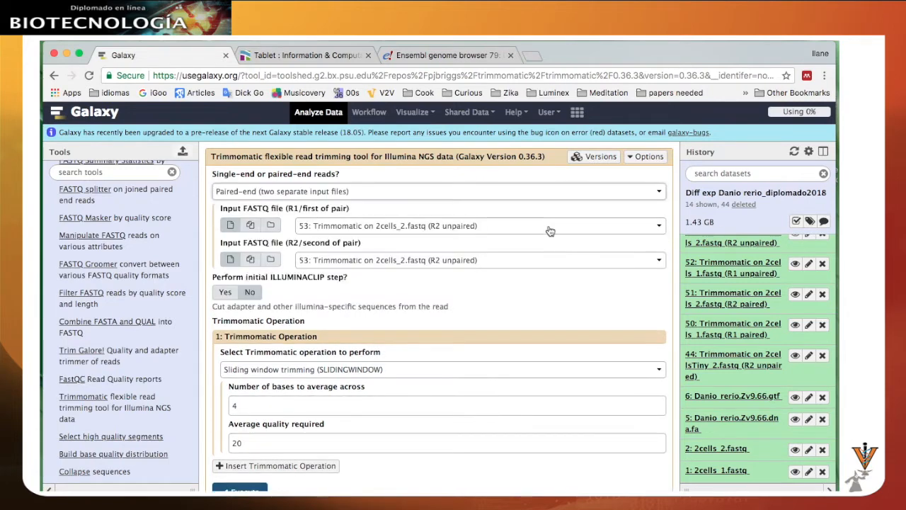
pyautogui.click(658, 227)
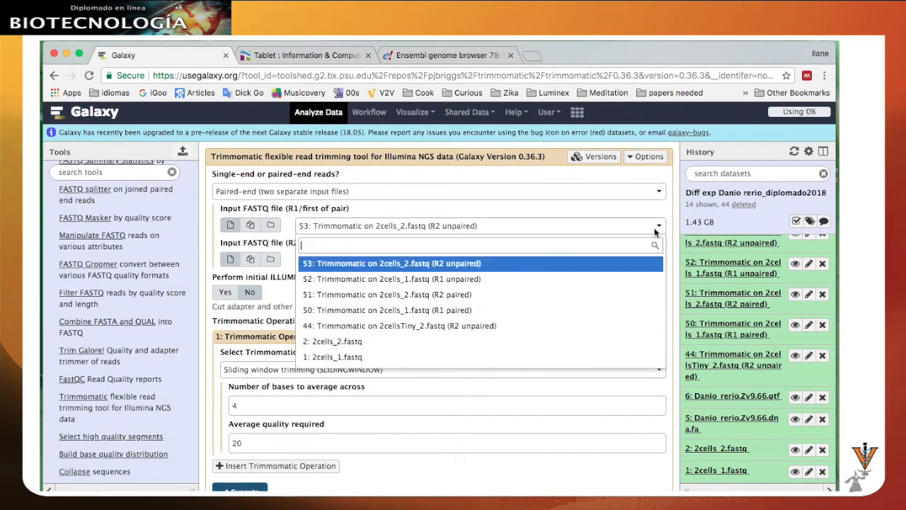
pyautogui.click(355, 360)
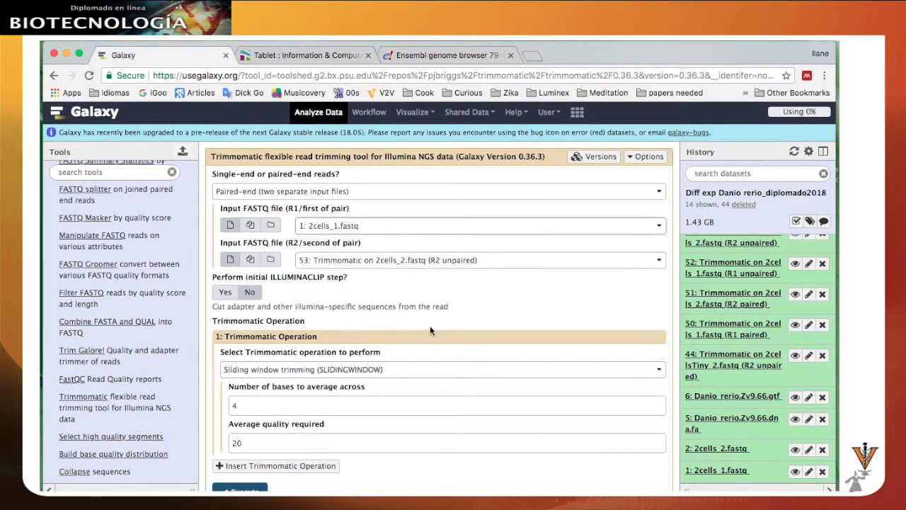
pyautogui.click(641, 267)
pyautogui.click(363, 378)
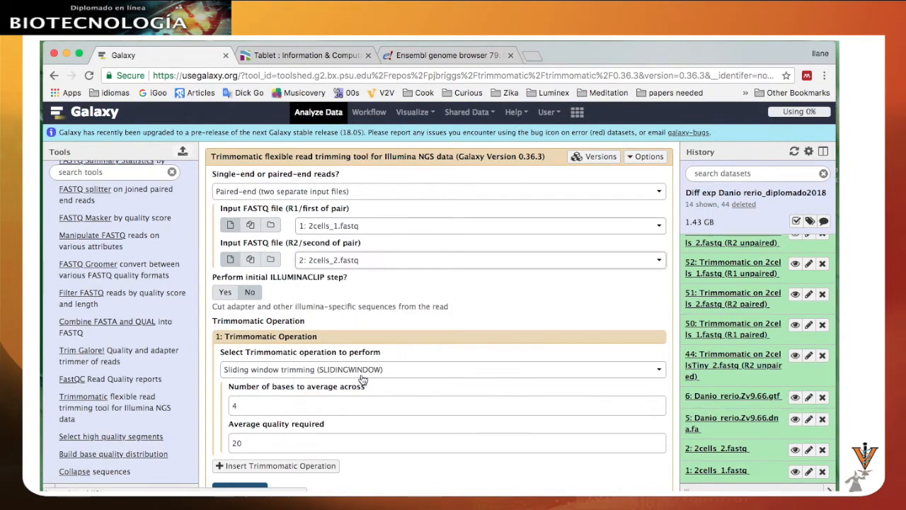
# Enable the initial ILLUMINACLIP step with TruSeq3 (paired-ended, for MiSeq and HiSeq) adapters and set the adapter-to-read match accuracy to 8.
pyautogui.click(225, 291)
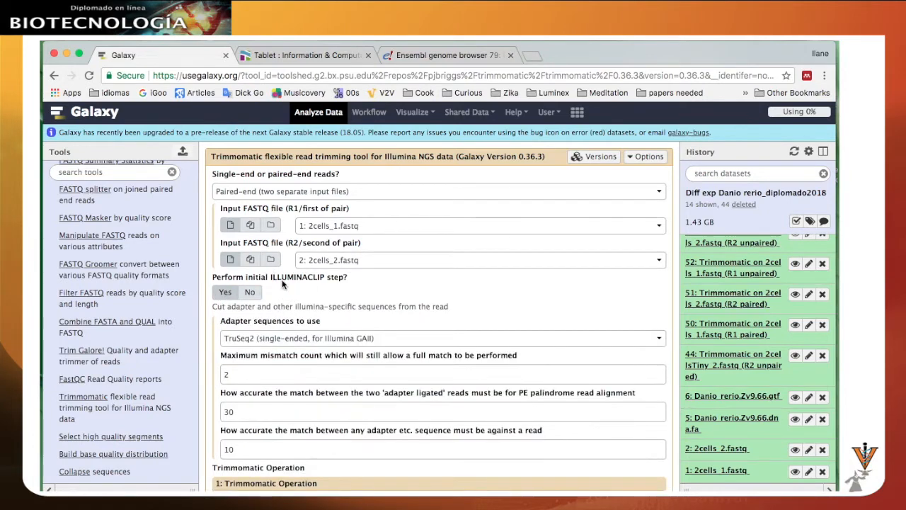
pyautogui.click(655, 341)
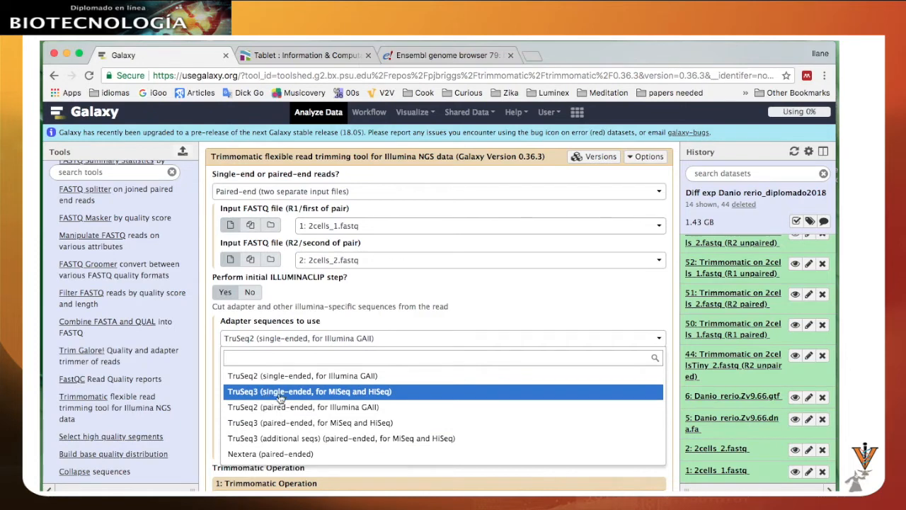
pyautogui.click(346, 426)
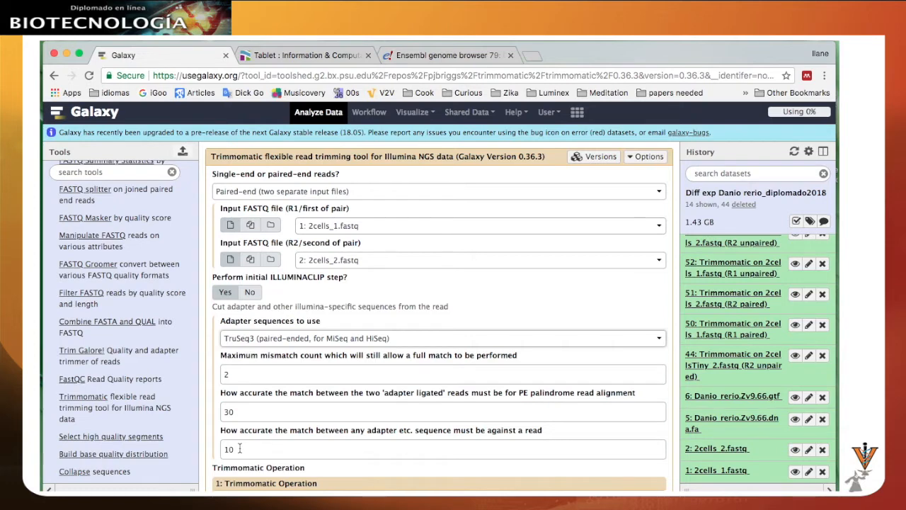
pyautogui.moveTo(240, 448); pyautogui.dragTo(226, 449)
pyautogui.write('8')
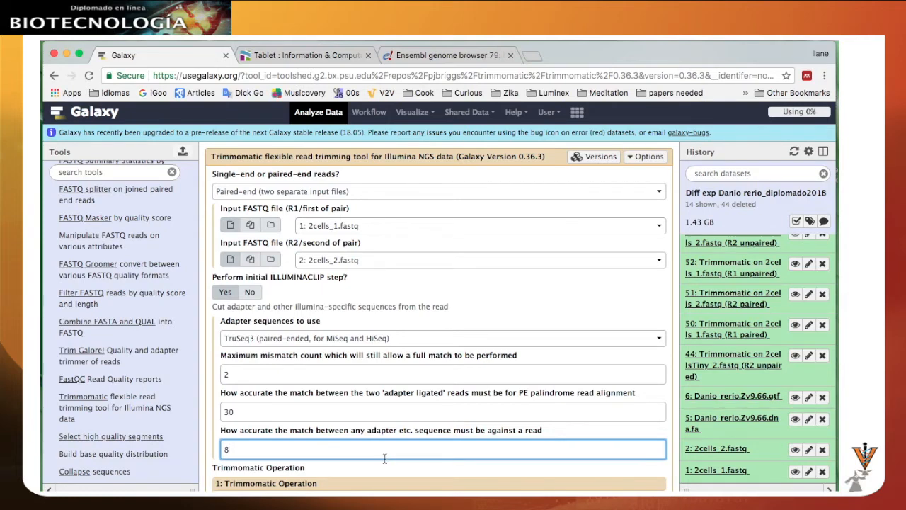
# Change the first Trimmomatic operation to drop reads below a specified length (MINLEN).
pyautogui.scroll(-2, 389, 417)
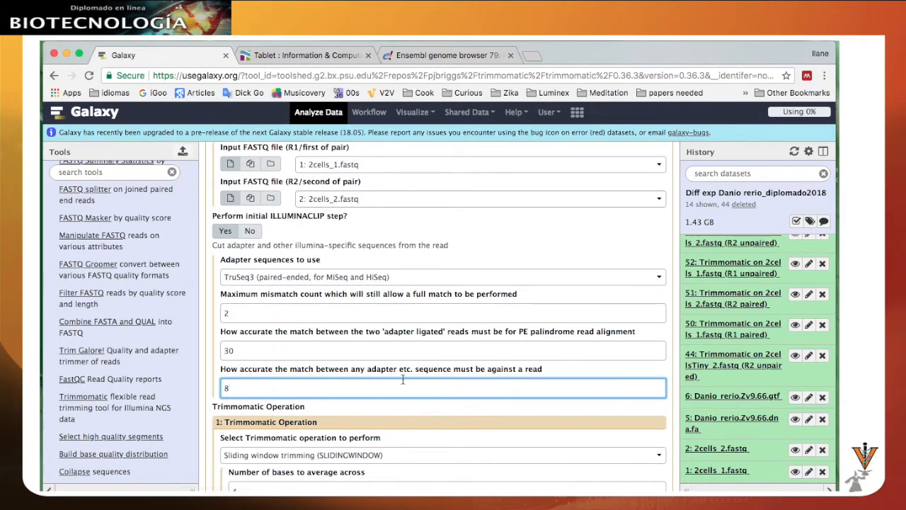
pyautogui.scroll(-3, 400, 347)
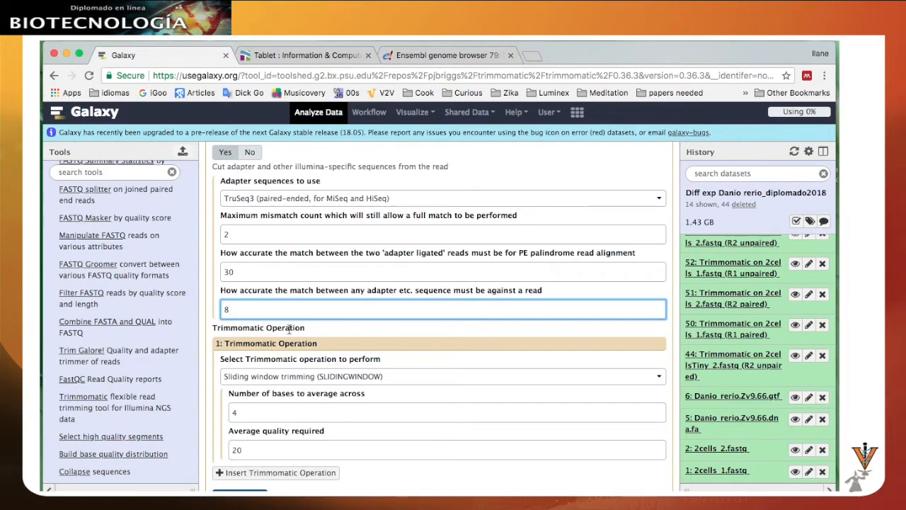
pyautogui.click(659, 380)
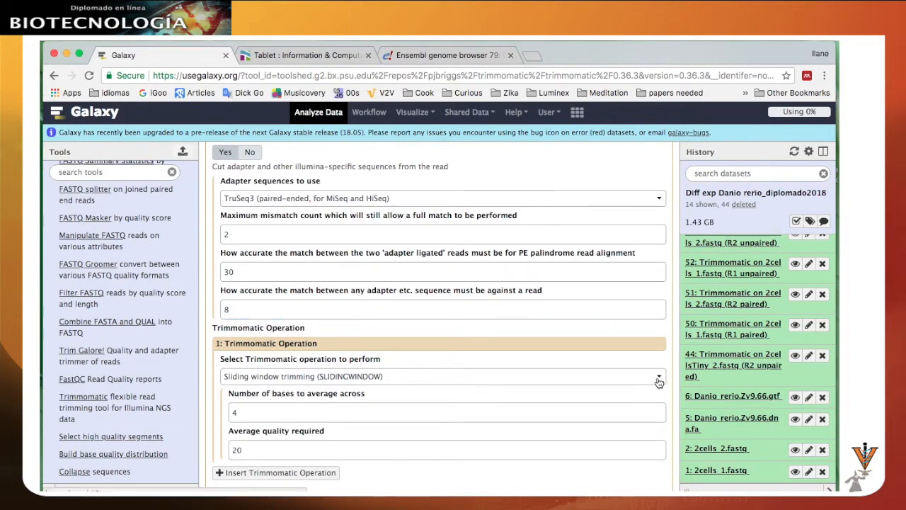
pyautogui.scroll(-2, 641, 392)
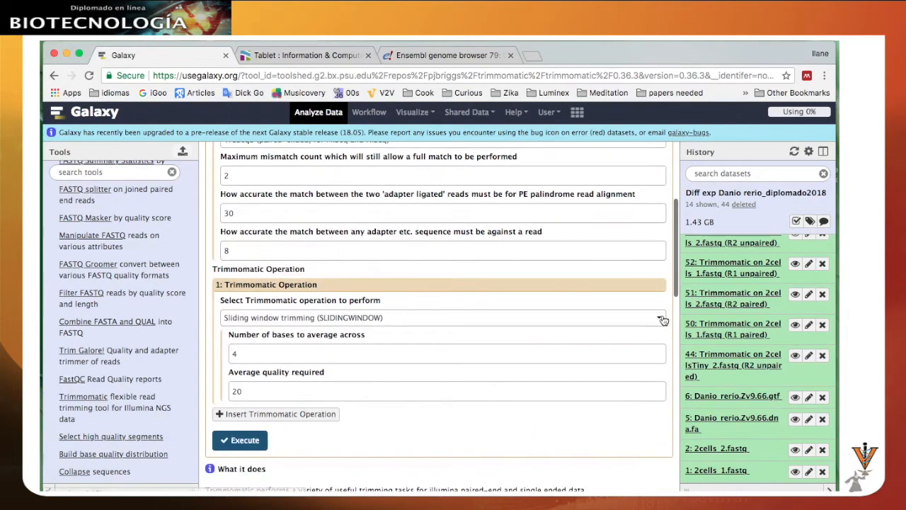
pyautogui.click(659, 319)
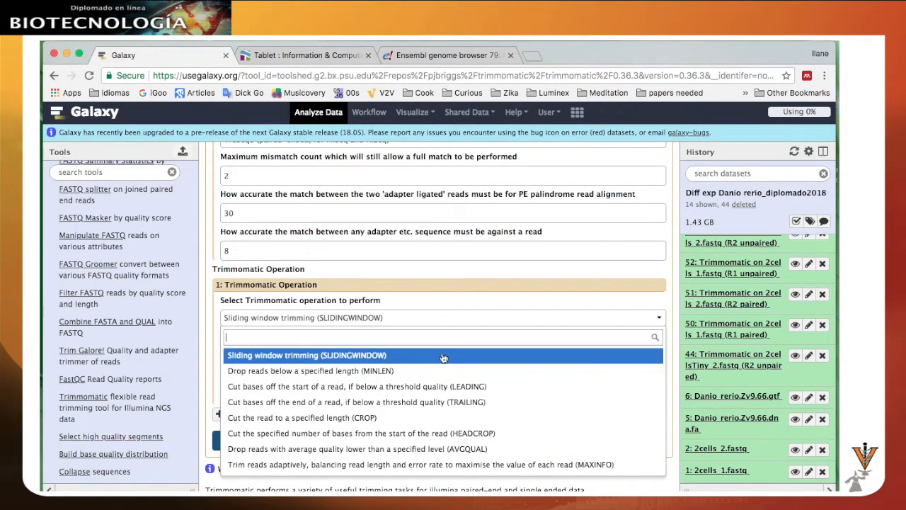
pyautogui.click(390, 371)
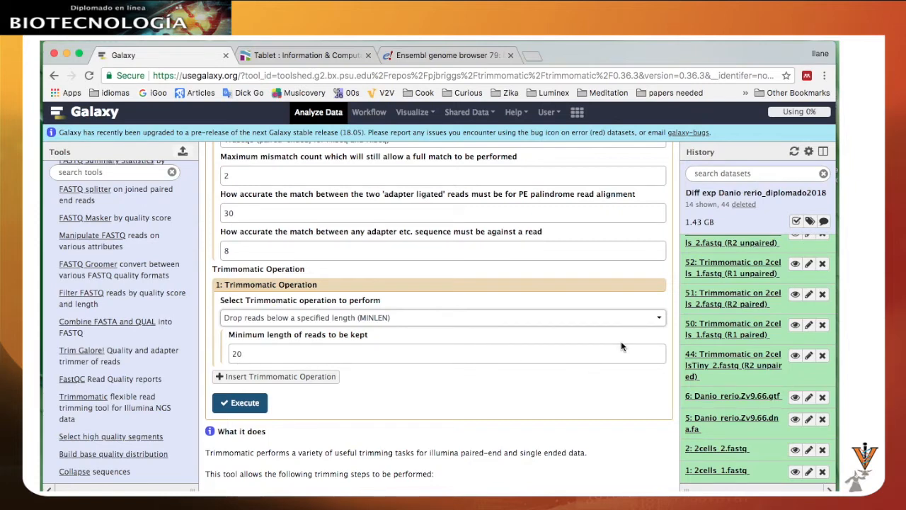
# Add a second Trimmomatic operation that drops reads with average quality lower than a specified level (AVGQUAL), with minimum average quality 20.
pyautogui.click(265, 377)
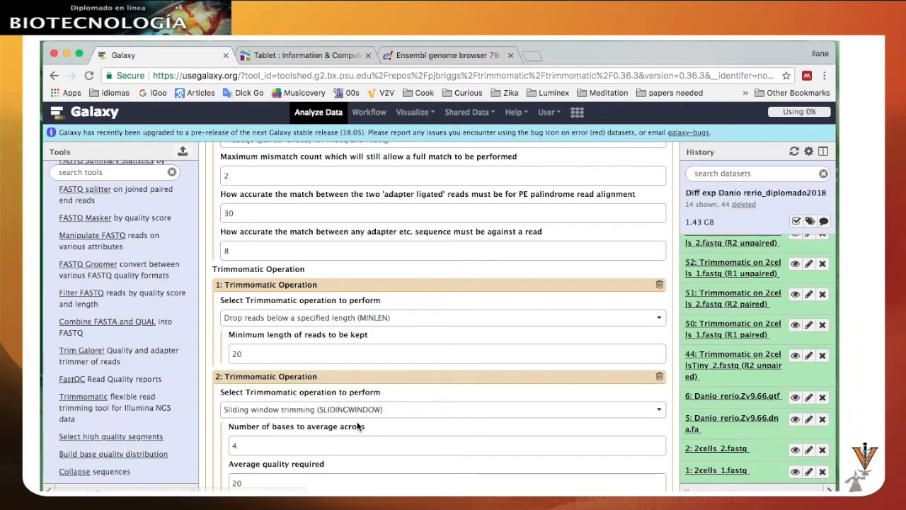
pyautogui.scroll(-2, 641, 354)
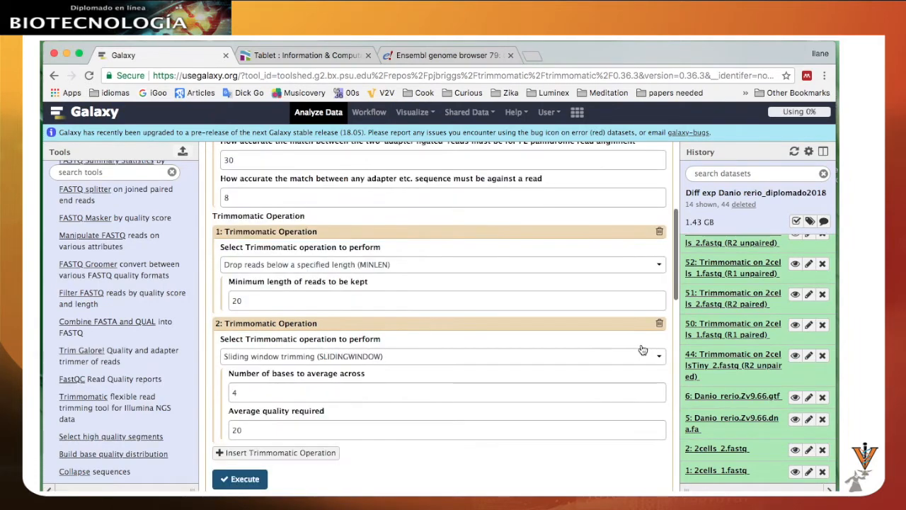
pyautogui.scroll(-1, 643, 350)
pyautogui.click(643, 347)
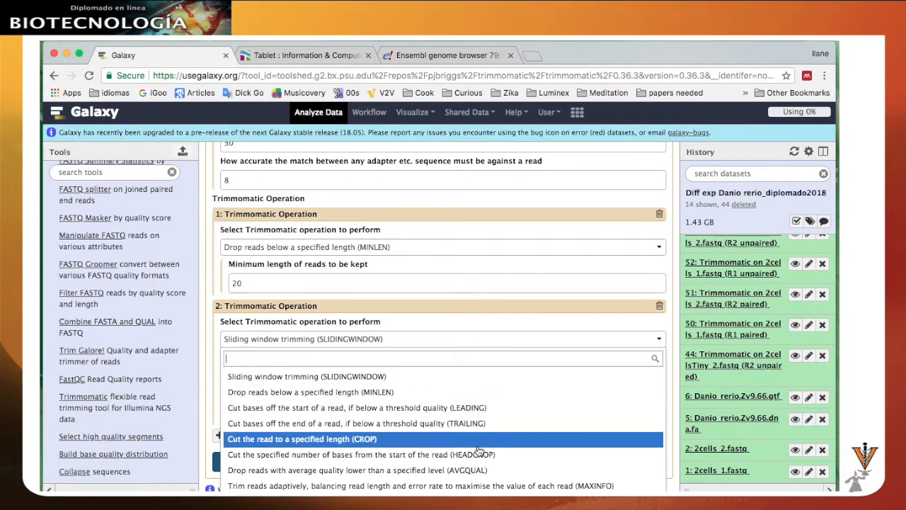
pyautogui.click(478, 470)
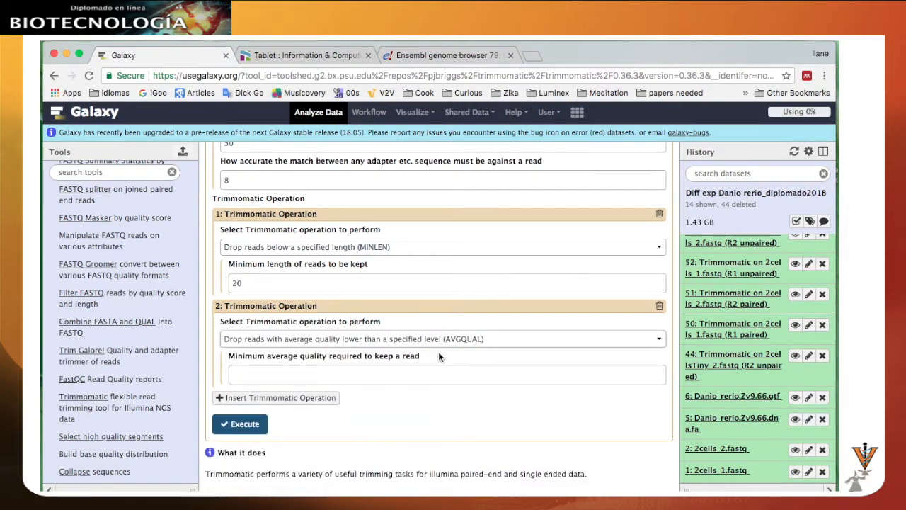
pyautogui.click(261, 372)
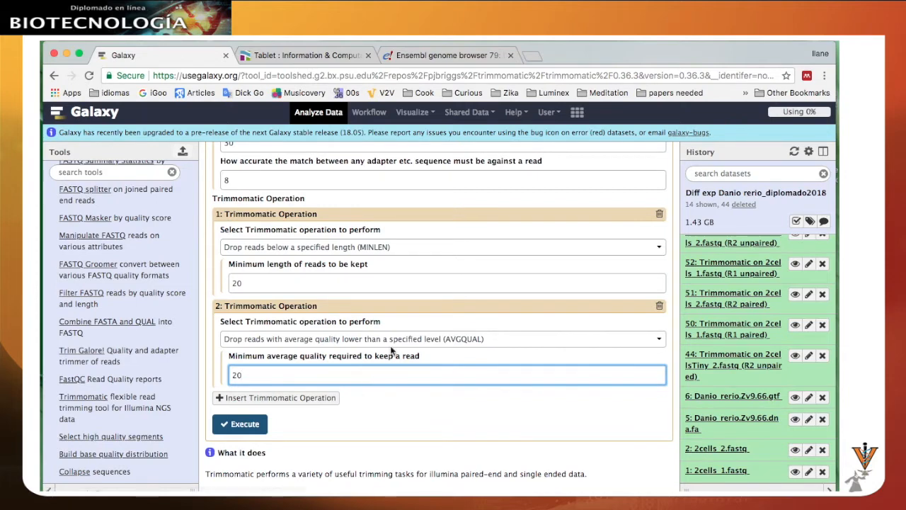
# Review the complete Trimmomatic settings and the operations available for the second Trimmomatic operation, keeping AVGQUAL selected.
pyautogui.scroll(7, 391, 349)
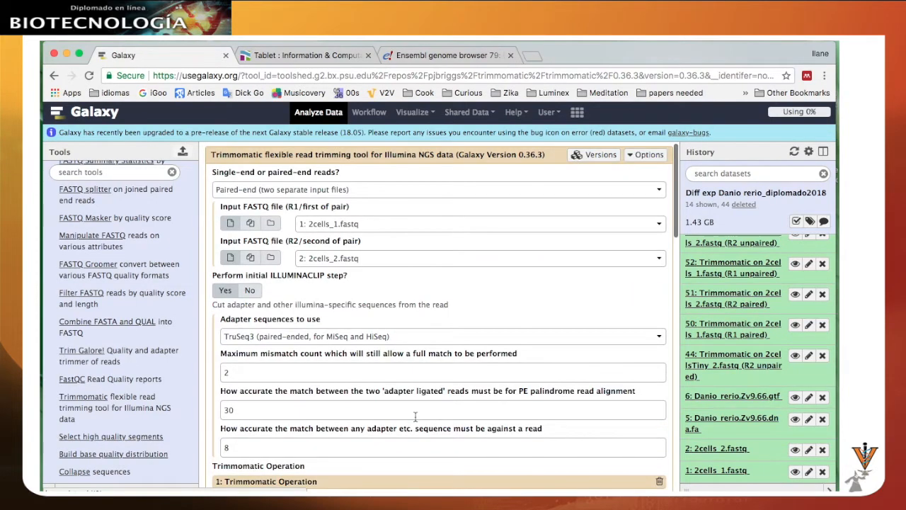
pyautogui.scroll(-7, 403, 347)
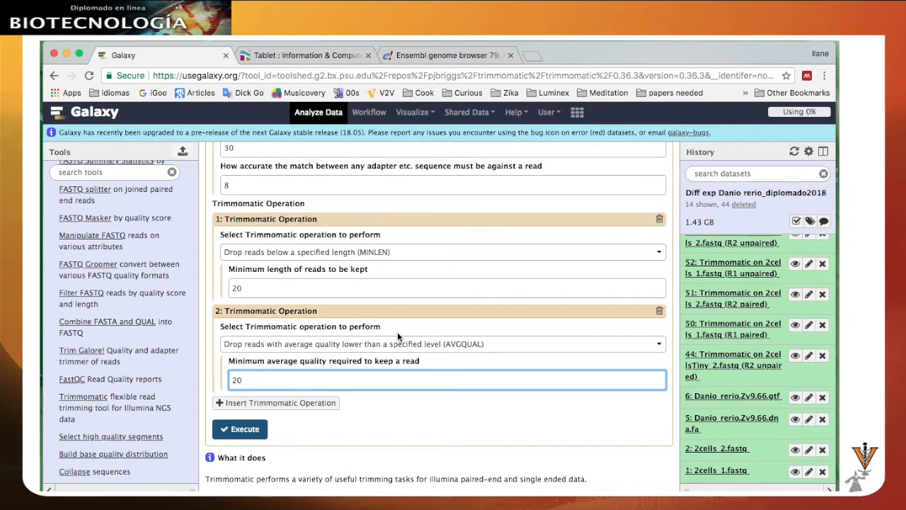
pyautogui.click(662, 344)
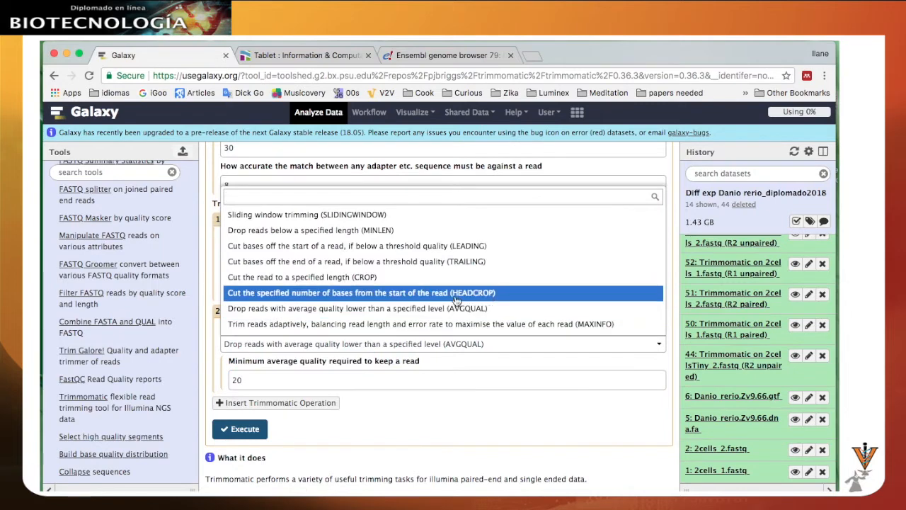
pyautogui.click(417, 379)
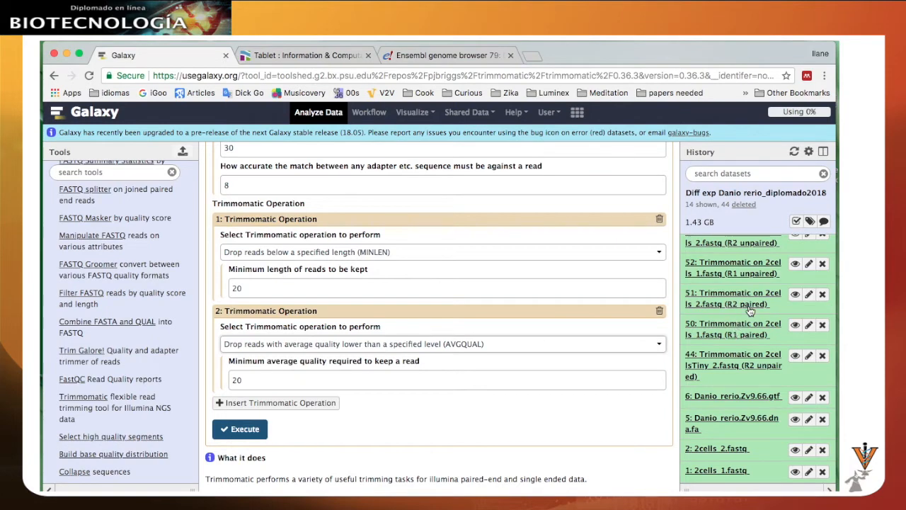
# Preview the existing Trimmomatic outputs in the history: 2cells_2.fastq (R2 unpaired) and the reads of 2cells_1.fastq (R1 paired).
pyautogui.click(741, 248)
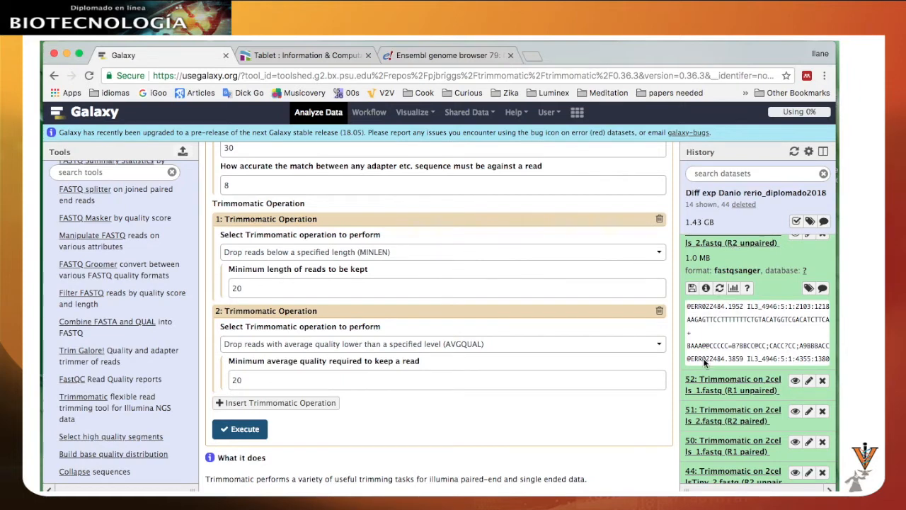
pyautogui.click(741, 248)
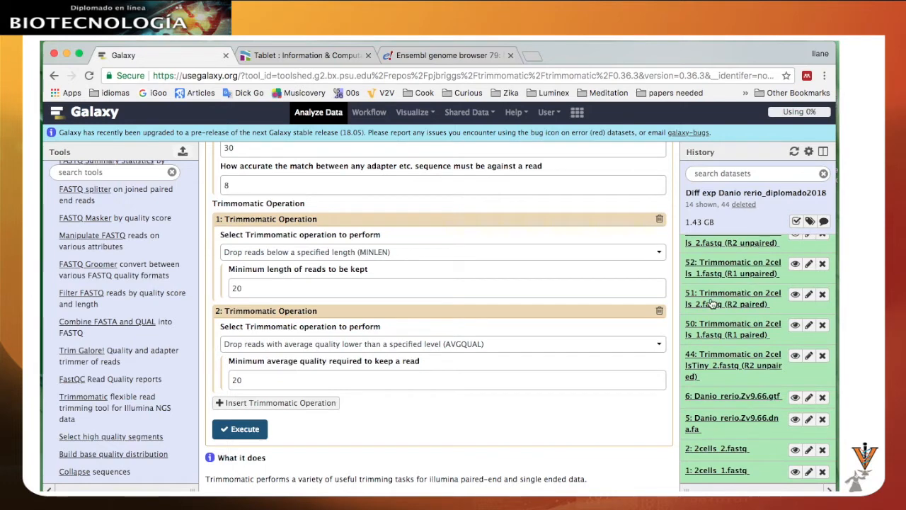
pyautogui.click(723, 330)
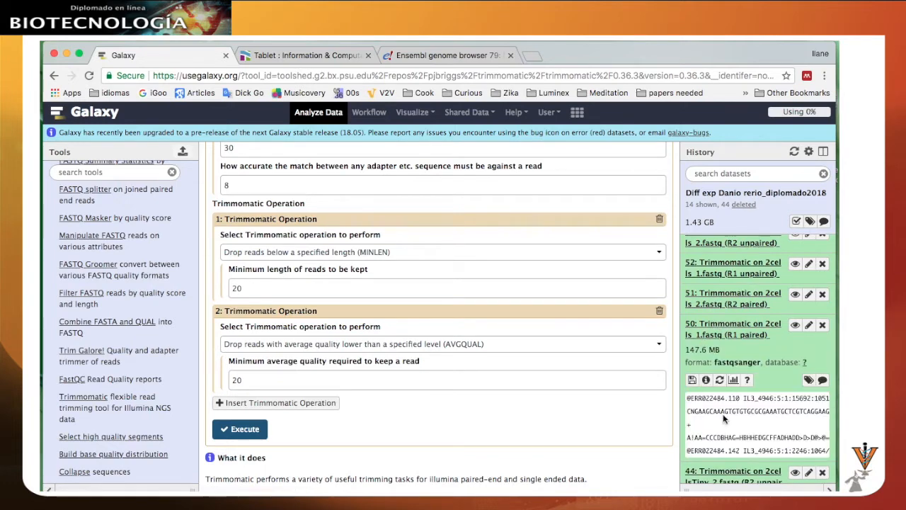
pyautogui.hscroll(3, 740, 407)
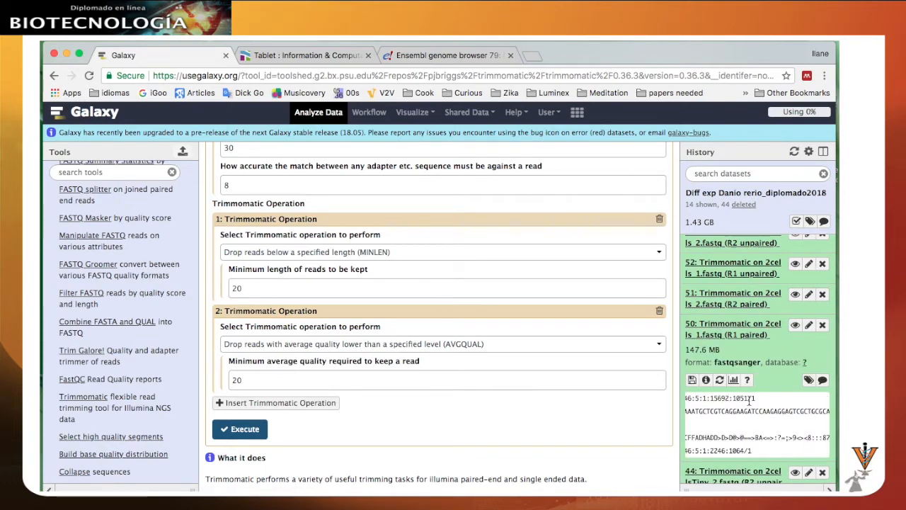
pyautogui.hscroll(-3, 758, 397)
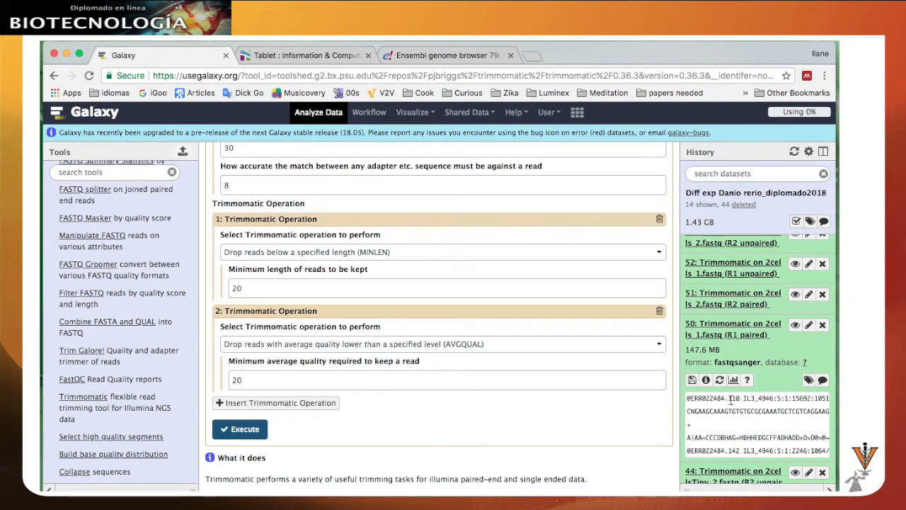
pyautogui.hscroll(3, 758, 425)
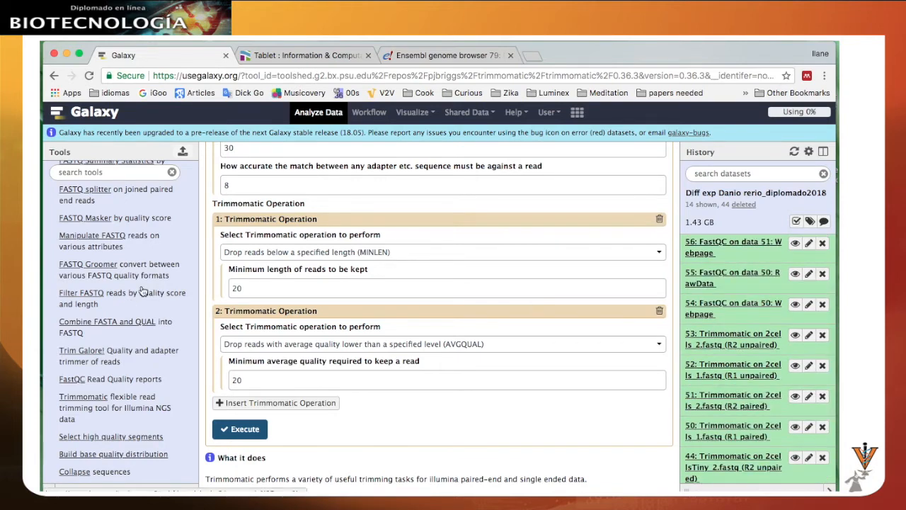
# Open the FastQC Read Quality reports tool.
pyautogui.scroll(2, 135, 305)
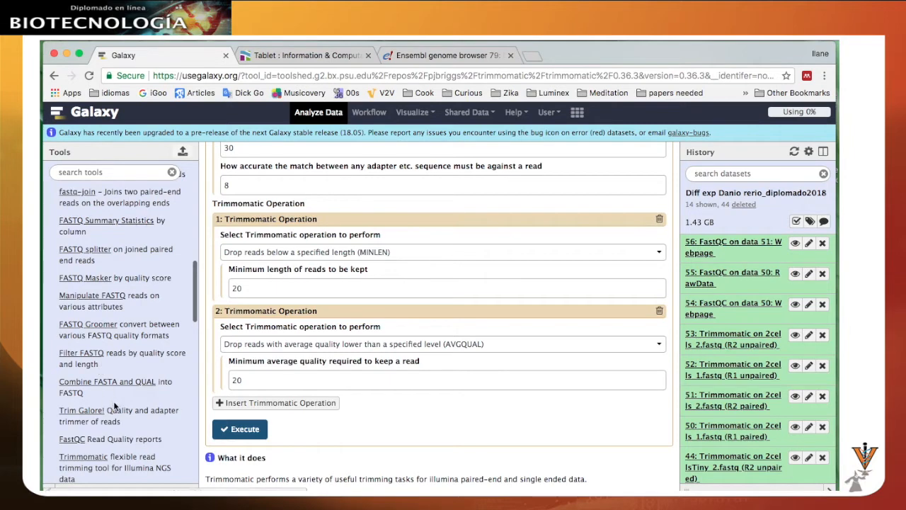
pyautogui.scroll(-1, 113, 400)
pyautogui.click(74, 409)
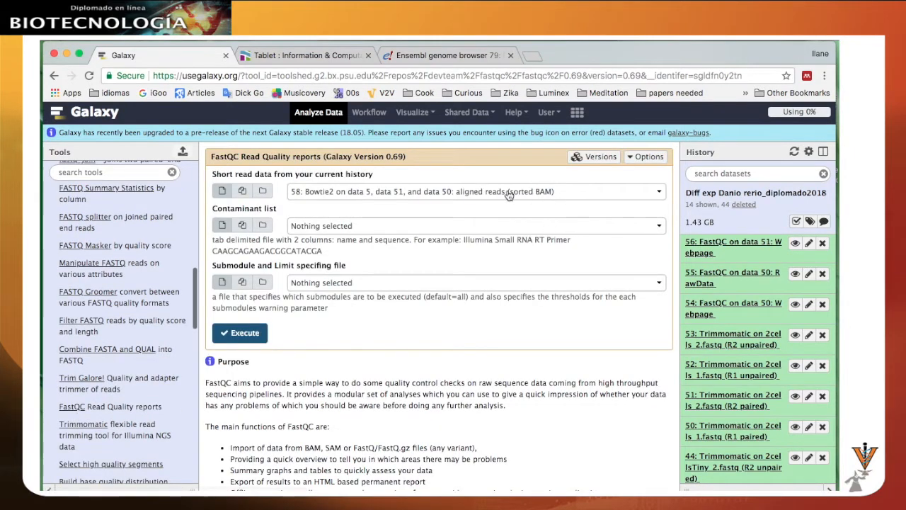
# Set the FastQC short read input to multiple datasets and select Trimmomatic outputs 51 (R2 paired) and 50 (R1 paired).
pyautogui.click(657, 194)
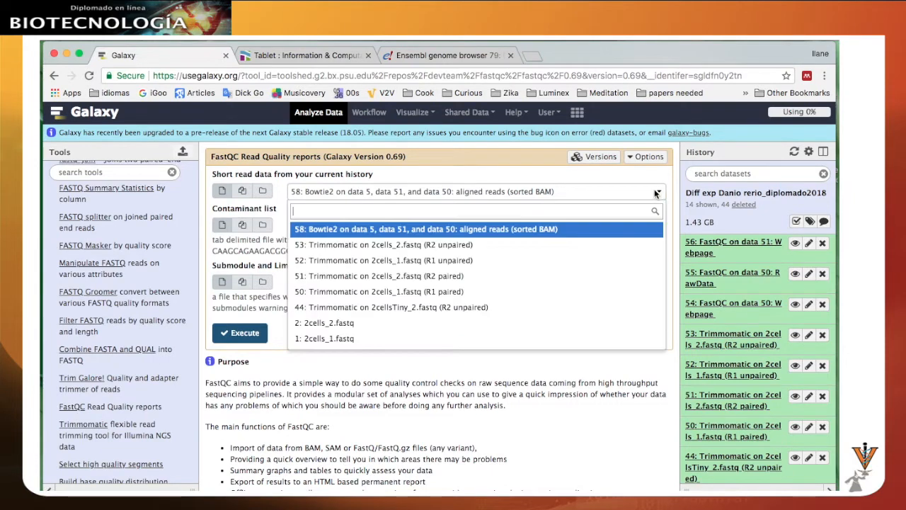
pyautogui.click(242, 194)
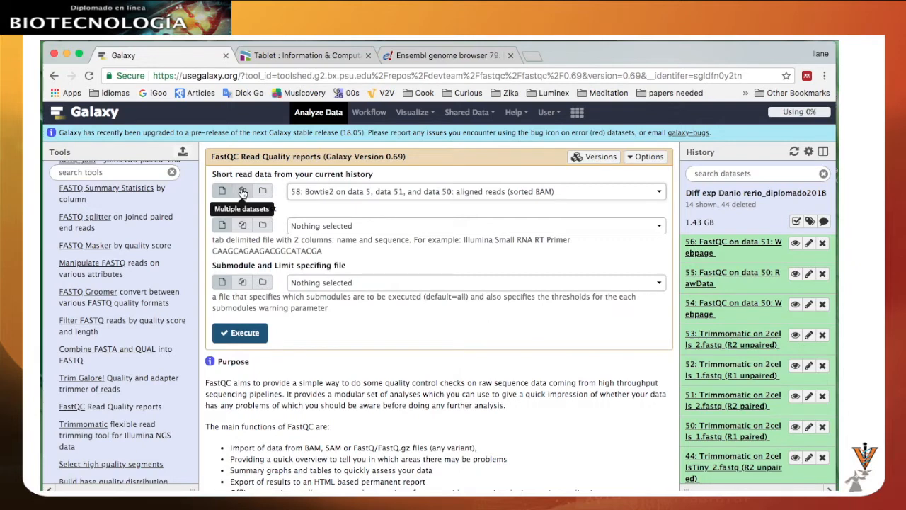
pyautogui.click(241, 193)
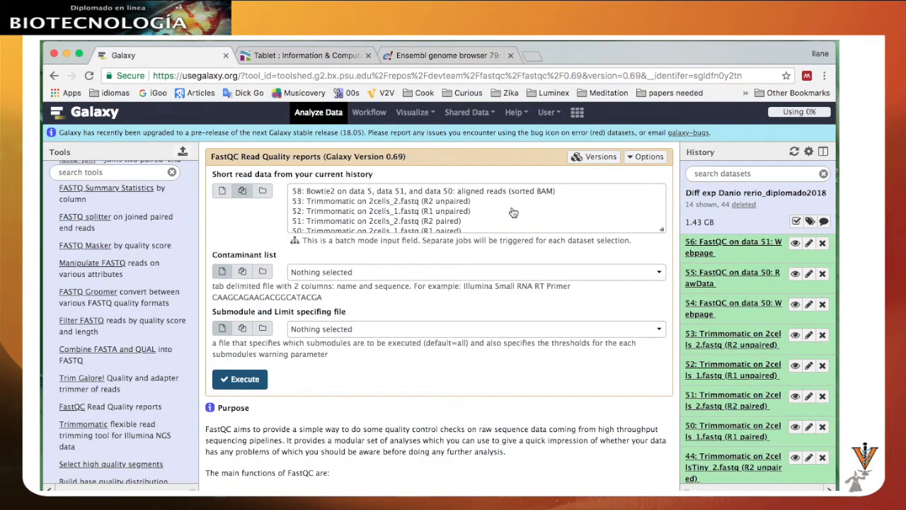
pyautogui.scroll(-2, 513, 204)
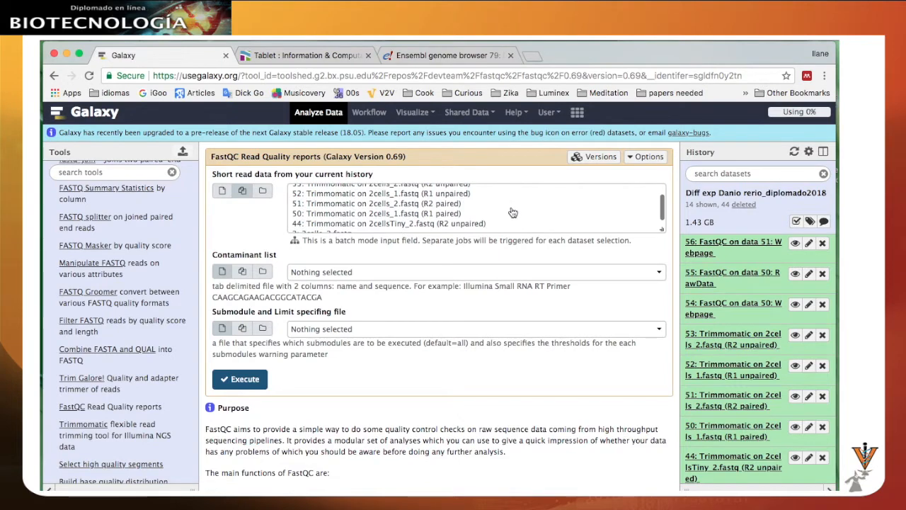
pyautogui.scroll(1, 513, 218)
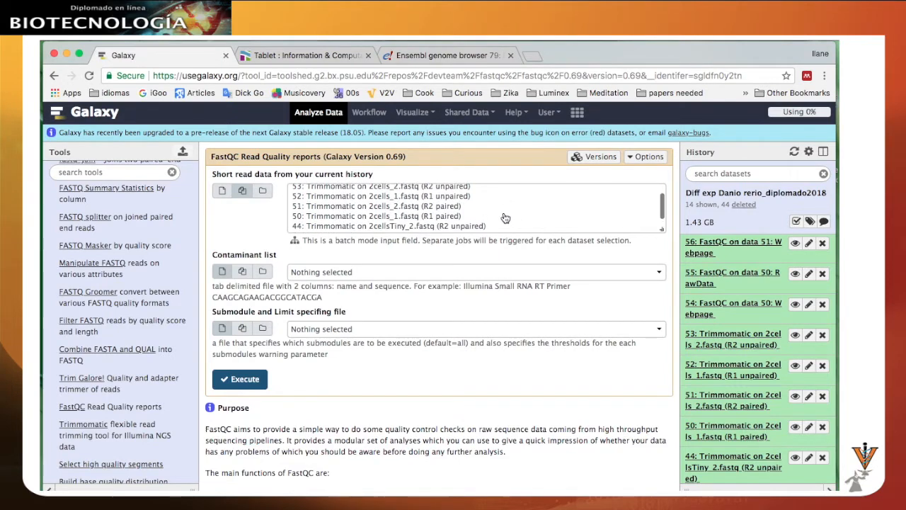
pyautogui.moveTo(399, 209); pyautogui.dragTo(402, 218)
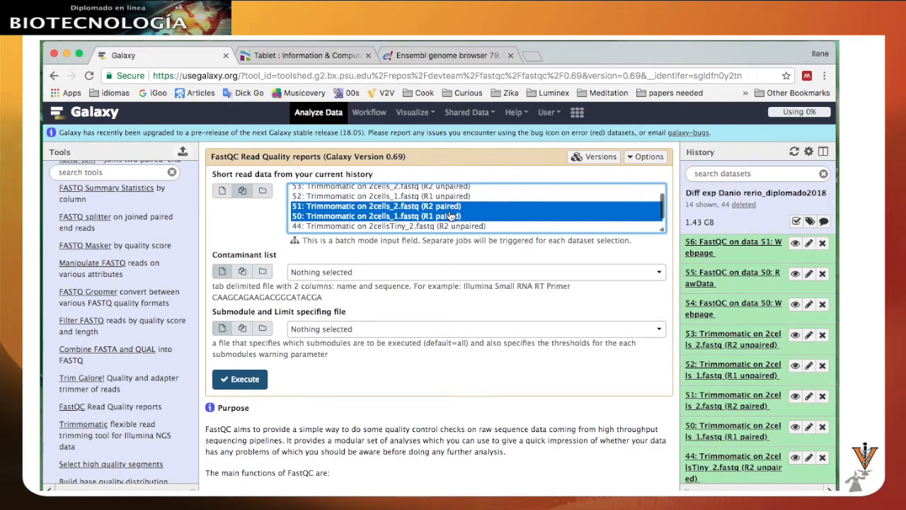
pyautogui.click(423, 252)
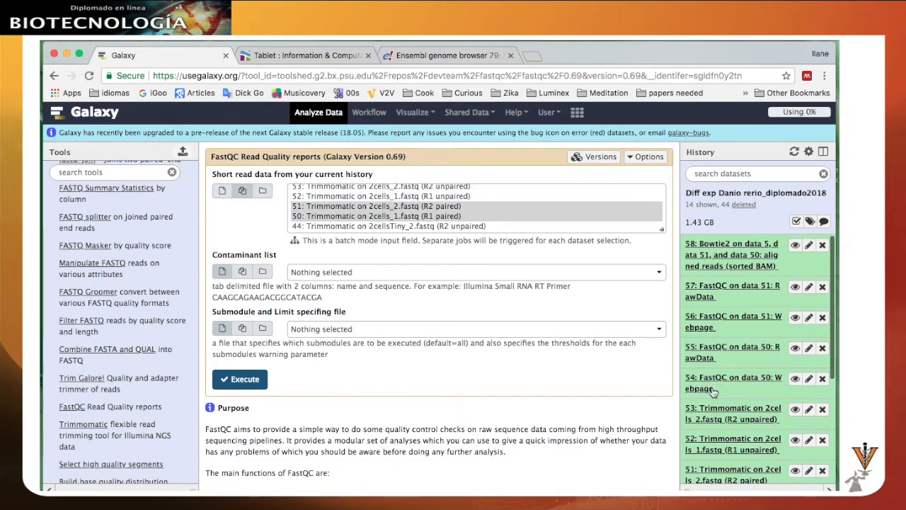
# View the FastQC webpage report for data 50 and examine its summary and basic statistics.
pyautogui.click(796, 380)
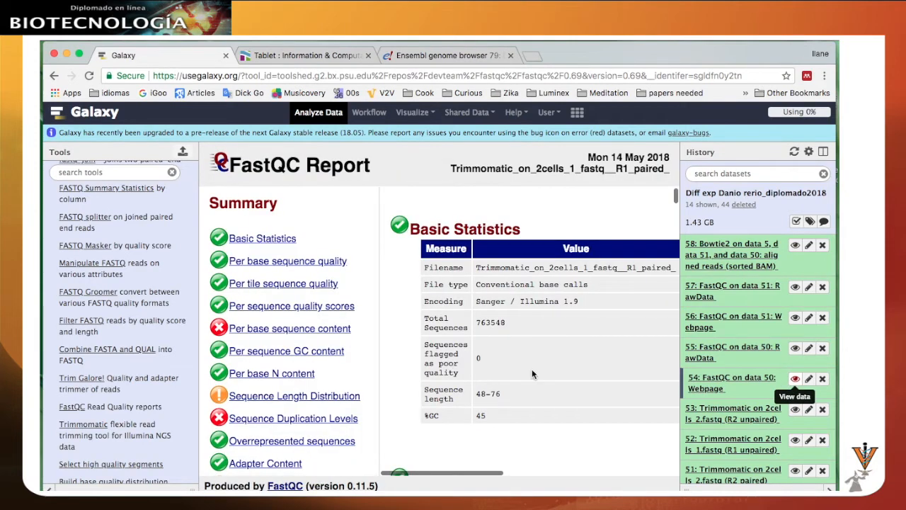
pyautogui.hscroll(5, 532, 374)
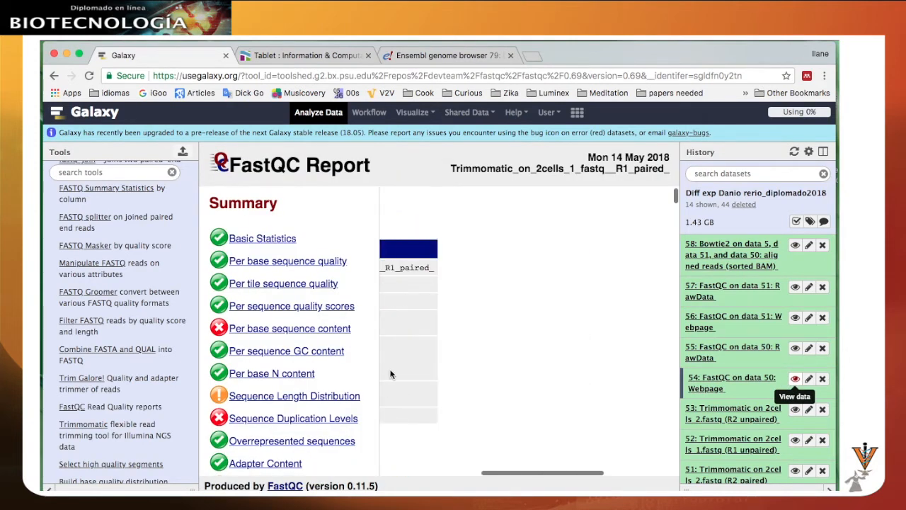
pyautogui.hscroll(-3, 391, 374)
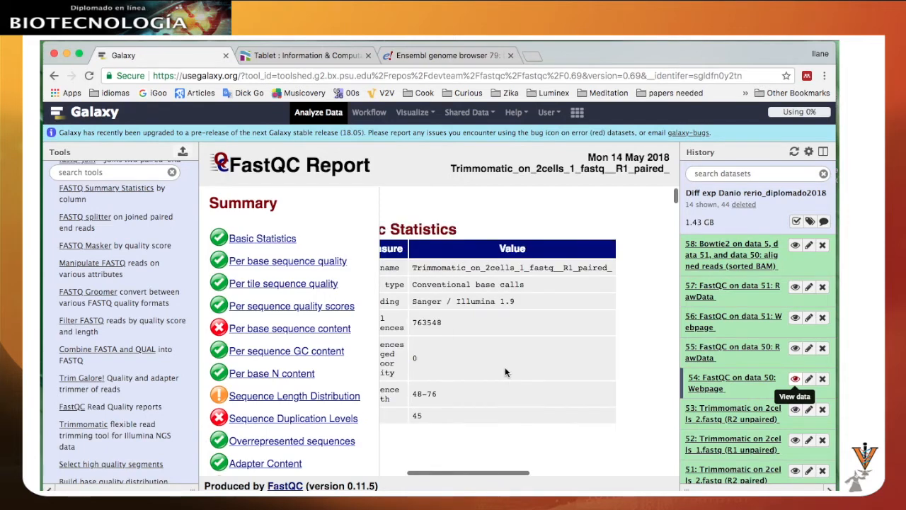
pyautogui.hscroll(-3, 505, 371)
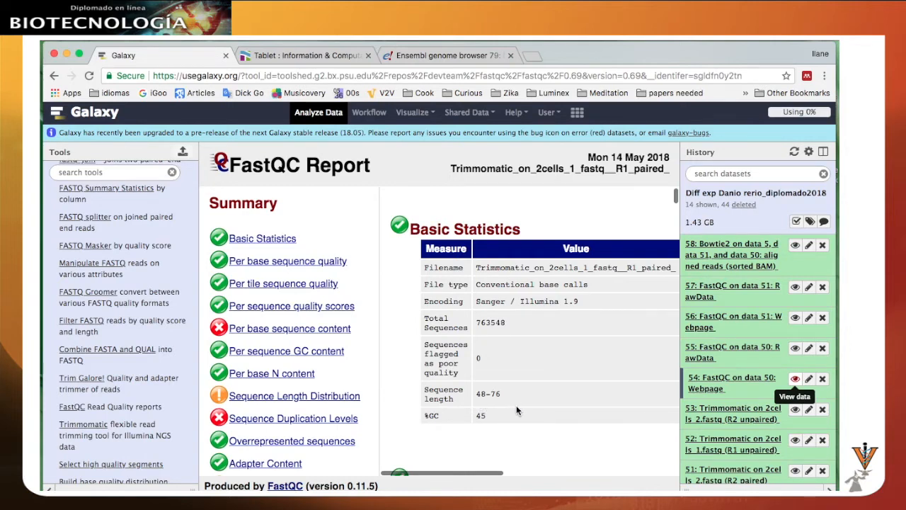
pyautogui.scroll(-2, 519, 400)
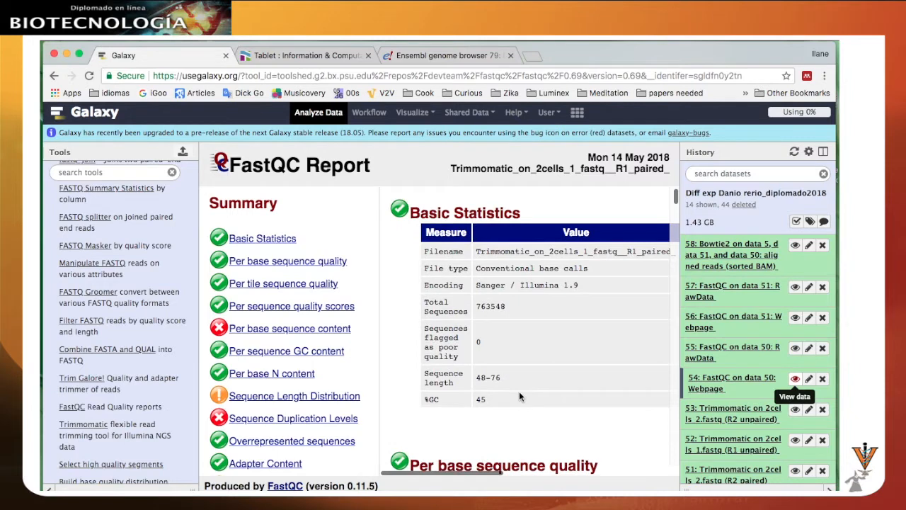
# Examine the per base sequence quality plot across all read positions in the FastQC report for the R1 paired reads.
pyautogui.scroll(-5, 526, 349)
pyautogui.scroll(-2, 524, 363)
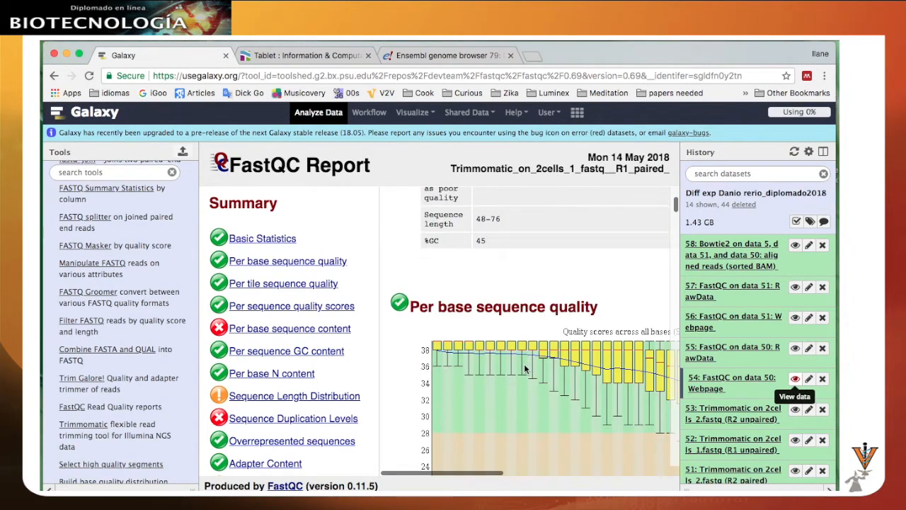
pyautogui.scroll(-10, 530, 333)
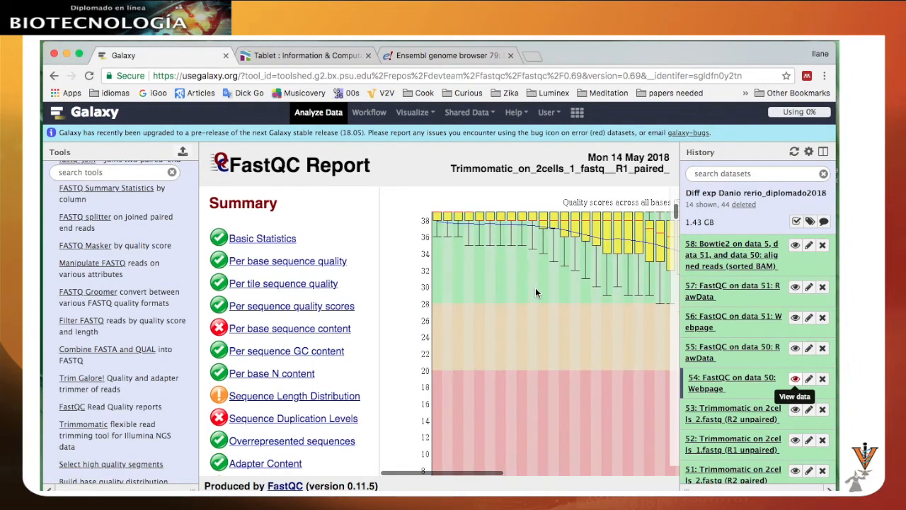
pyautogui.scroll(5, 524, 304)
pyautogui.scroll(-5, 496, 470)
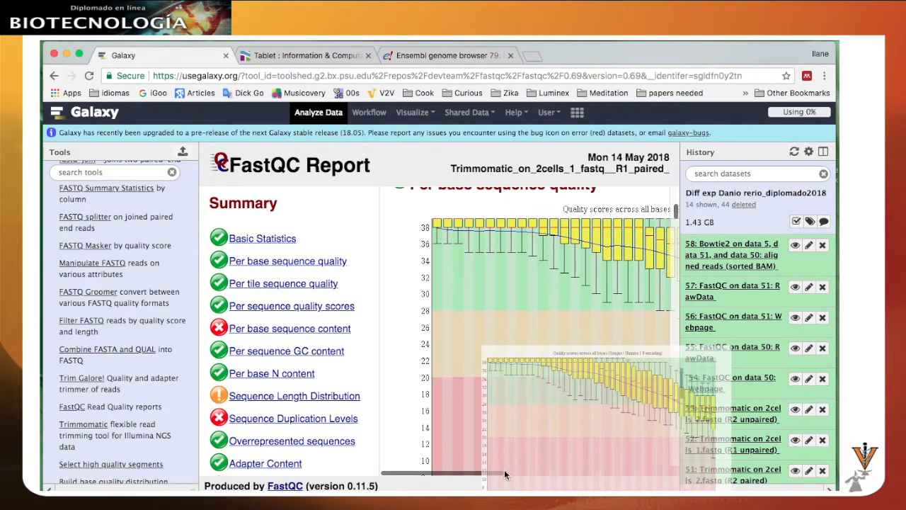
pyautogui.hscroll(3, 552, 366)
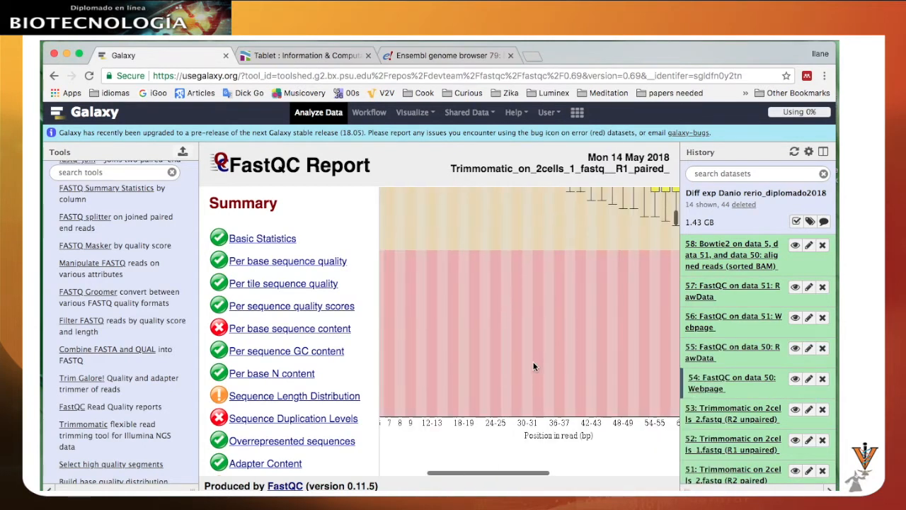
pyautogui.scroll(2, 534, 366)
pyautogui.hscroll(1, 505, 422)
pyautogui.scroll(4, 505, 422)
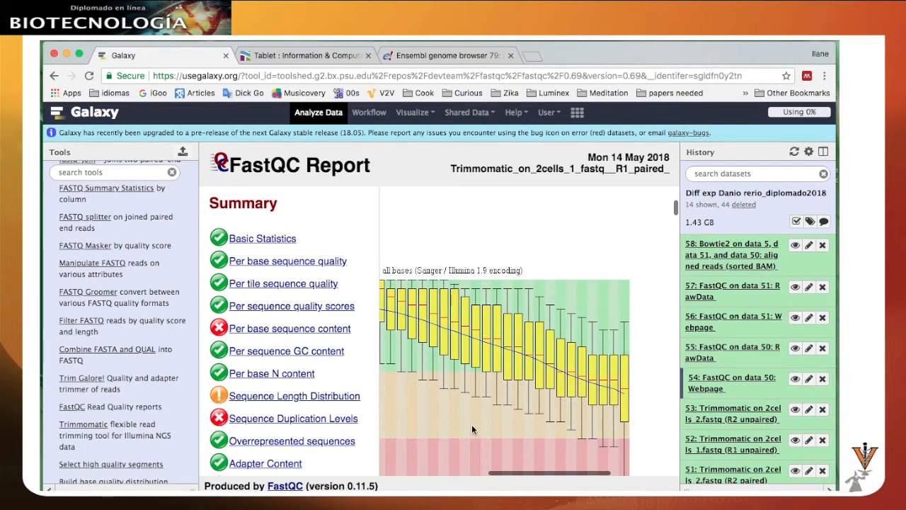
pyautogui.hscroll(-5, 473, 429)
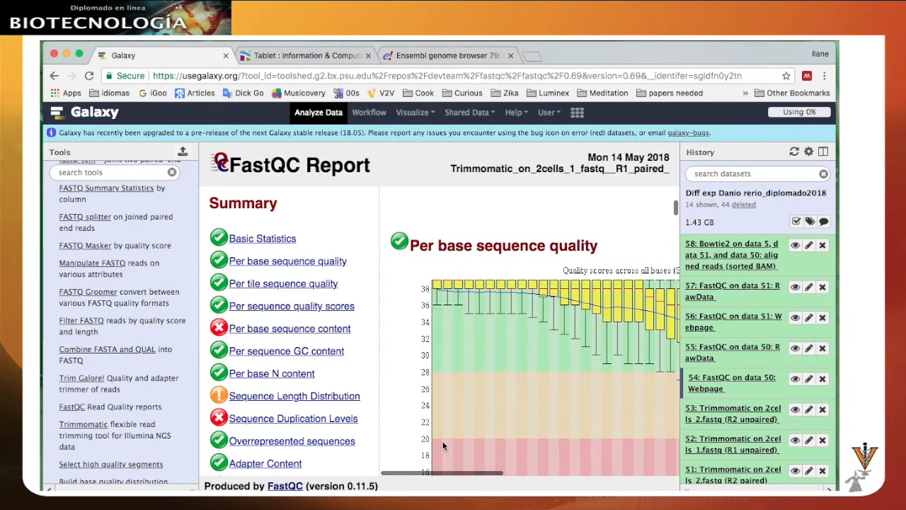
# Examine the per tile sequence quality heatmap across all tiles and read positions in the FastQC report for the R1 paired reads.
pyautogui.scroll(-3, 472, 440)
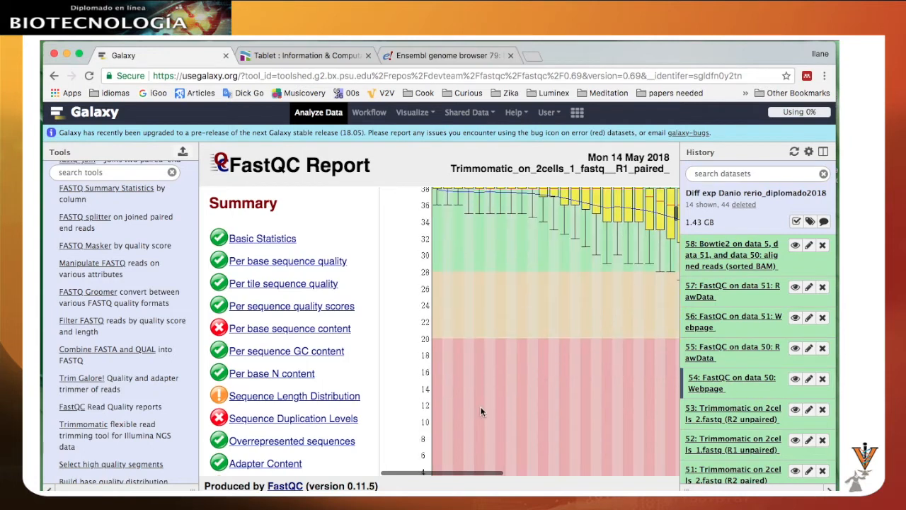
pyautogui.scroll(-5, 481, 411)
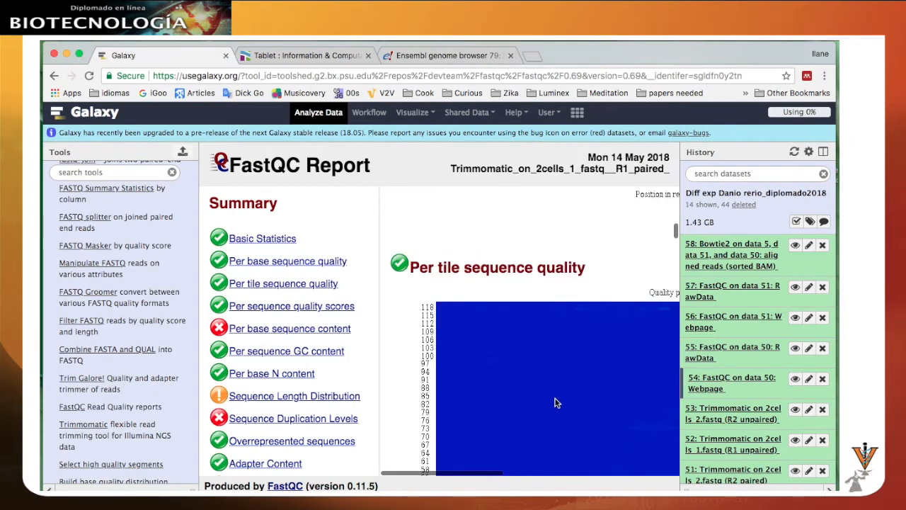
pyautogui.hscroll(2, 496, 379)
pyautogui.hscroll(4, 496, 379)
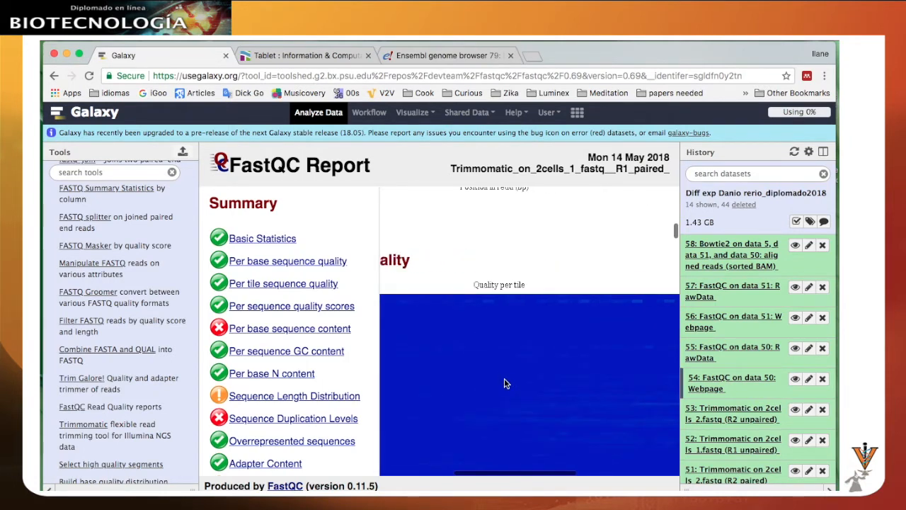
pyautogui.scroll(-1, 503, 364)
pyautogui.scroll(-3, 503, 364)
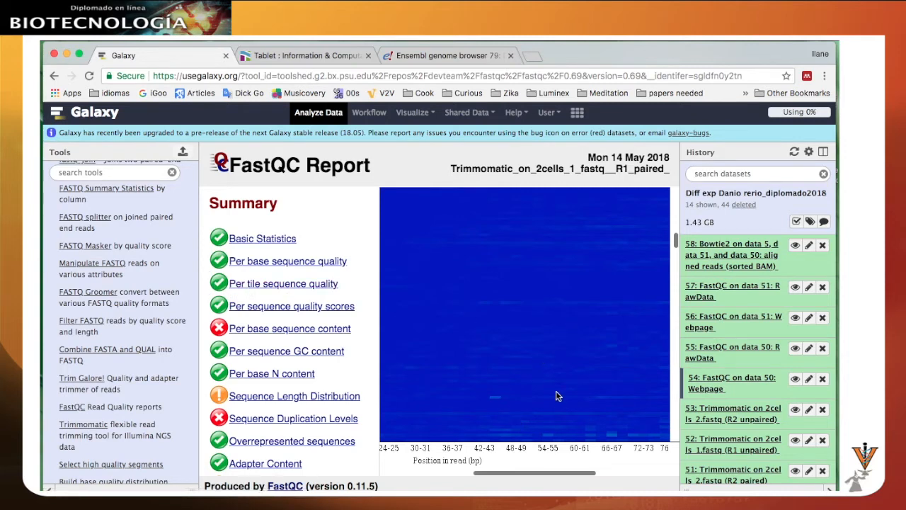
pyautogui.scroll(3, 527, 352)
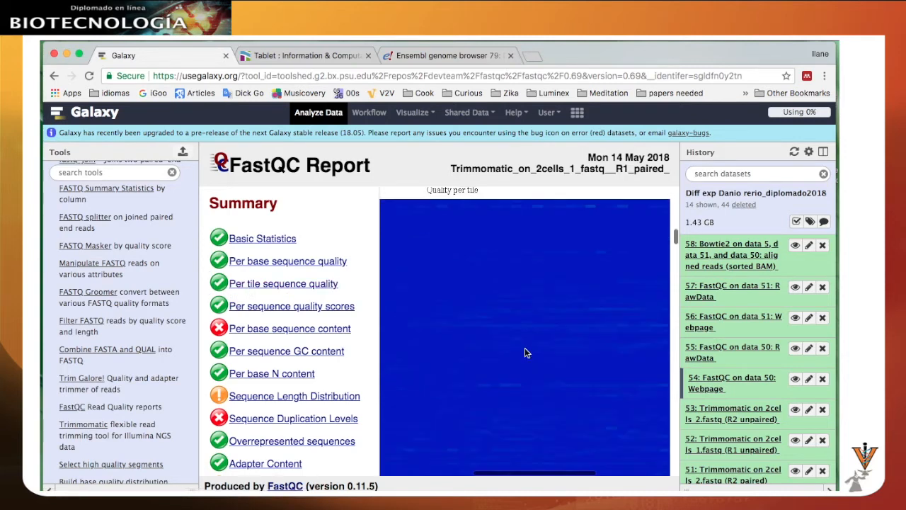
pyautogui.scroll(-1, 524, 347)
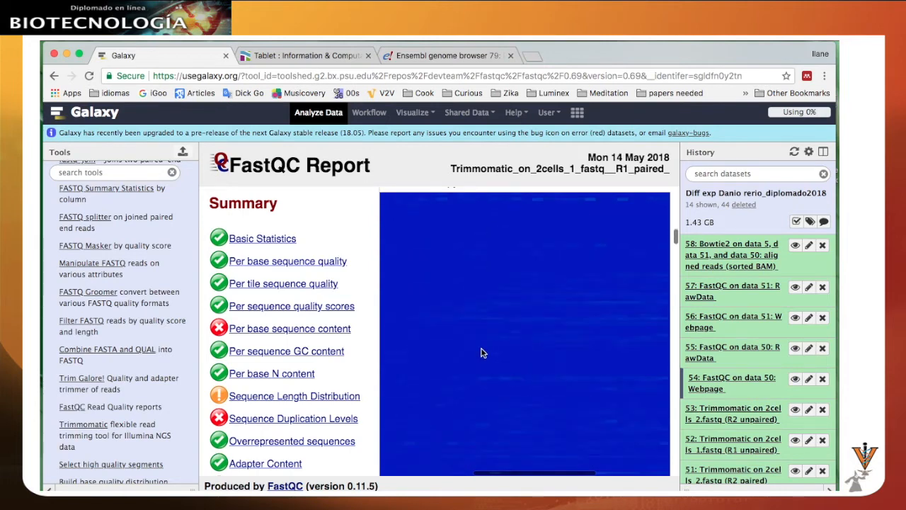
pyautogui.hscroll(-3, 515, 354)
pyautogui.hscroll(3, 538, 359)
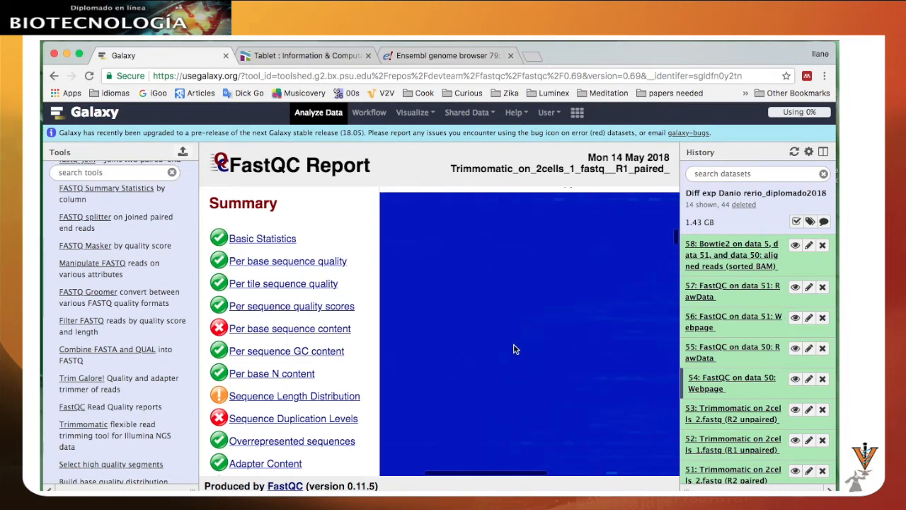
pyautogui.hscroll(2, 517, 352)
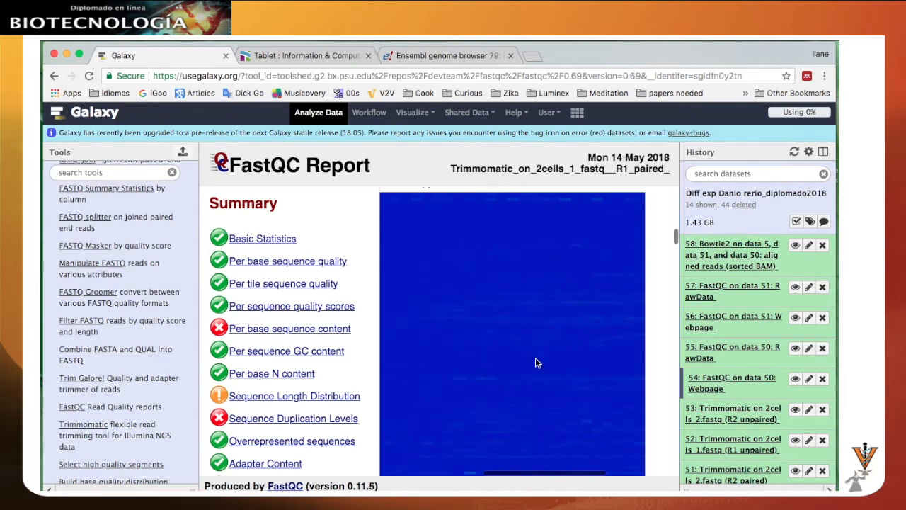
pyautogui.scroll(-3, 536, 364)
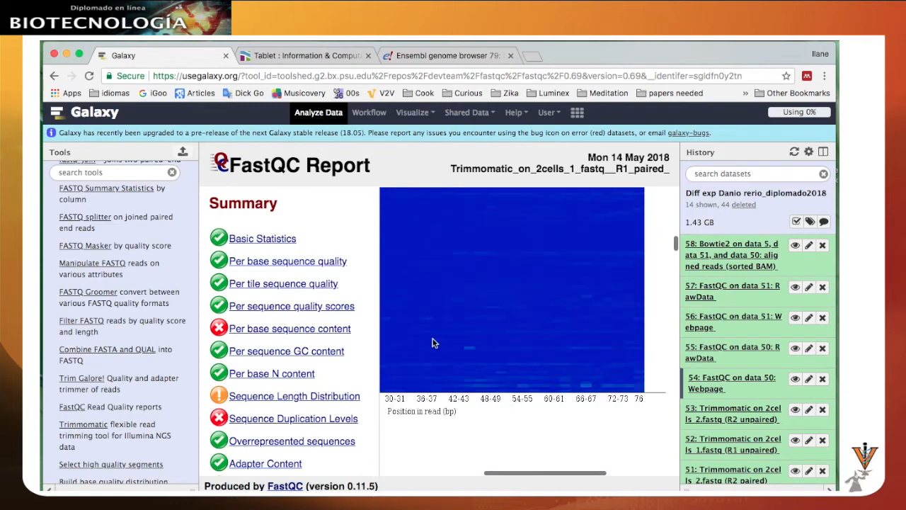
pyautogui.hscroll(-5, 476, 334)
# Examine the per sequence quality scores plot, reading the average quality curve over the whole Phred score range.
pyautogui.scroll(-5, 580, 336)
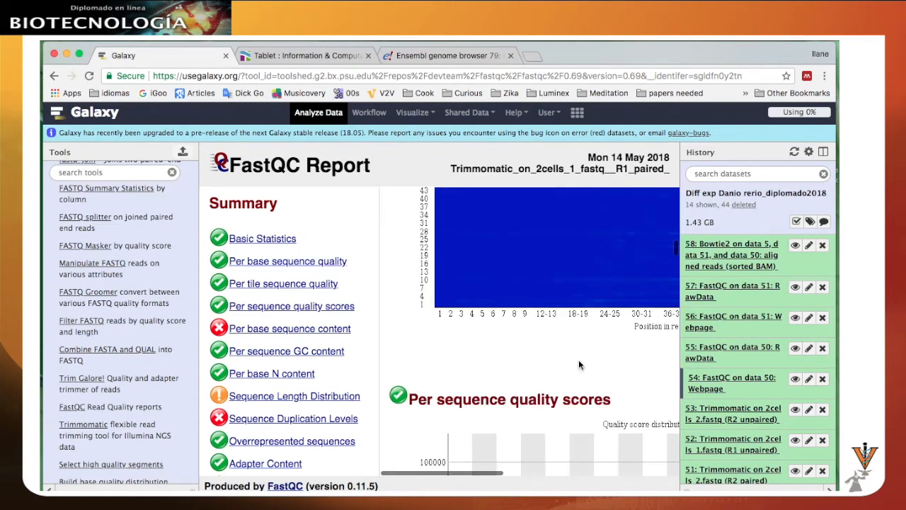
pyautogui.scroll(-3, 582, 353)
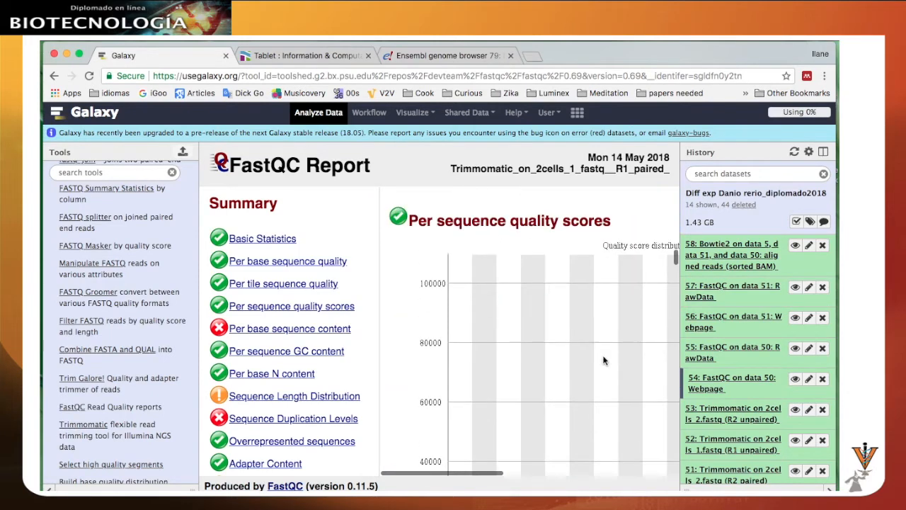
pyautogui.hscroll(3, 587, 347)
pyautogui.hscroll(4, 593, 345)
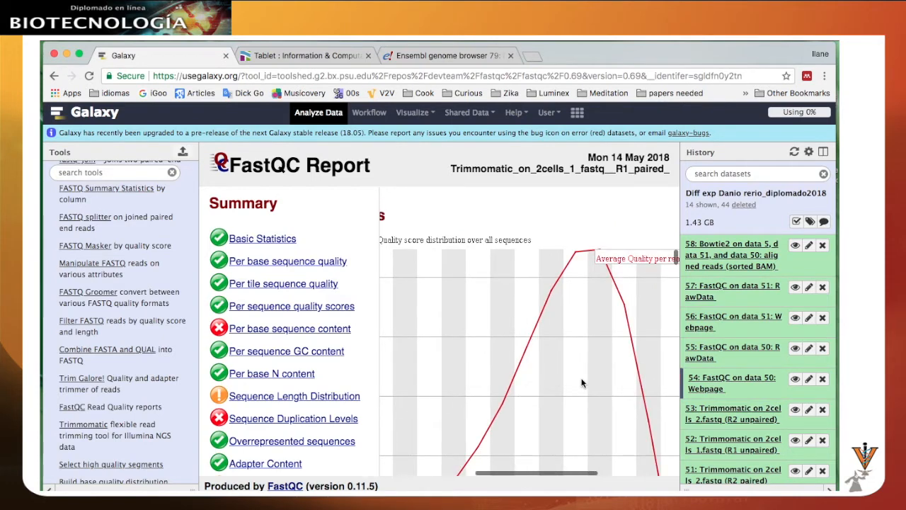
pyautogui.scroll(-5, 582, 383)
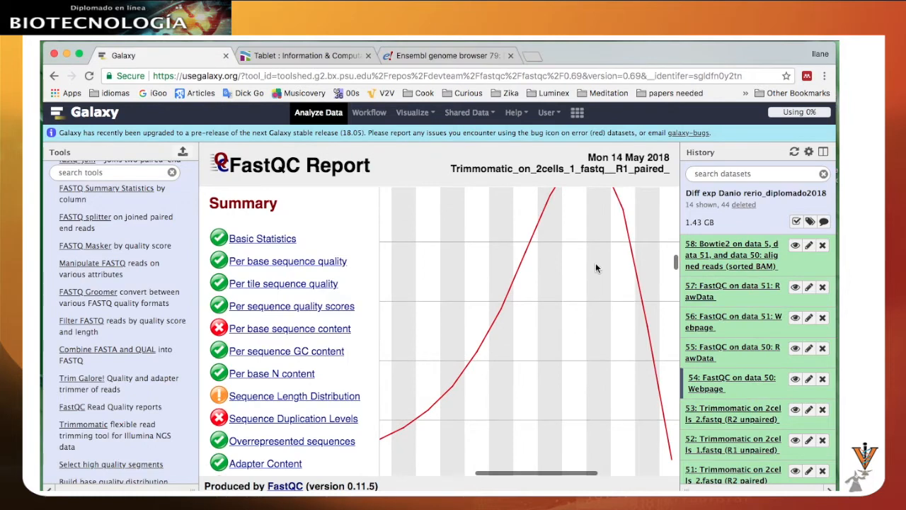
pyautogui.scroll(3, 591, 208)
pyautogui.scroll(-5, 580, 257)
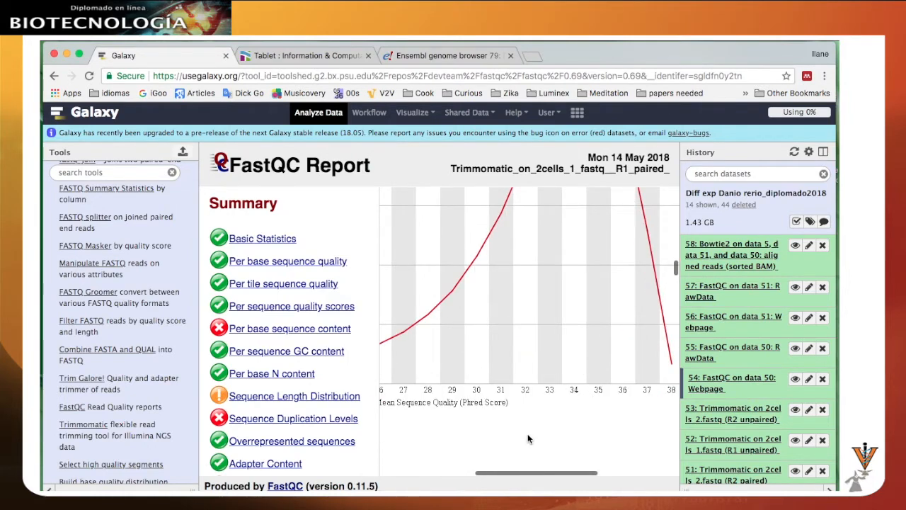
pyautogui.hscroll(-5, 520, 403)
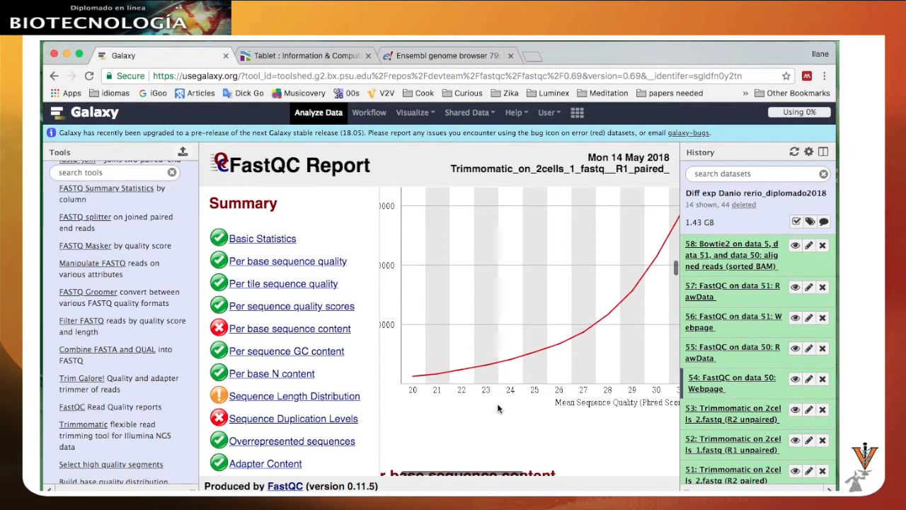
pyautogui.scroll(-2, 495, 404)
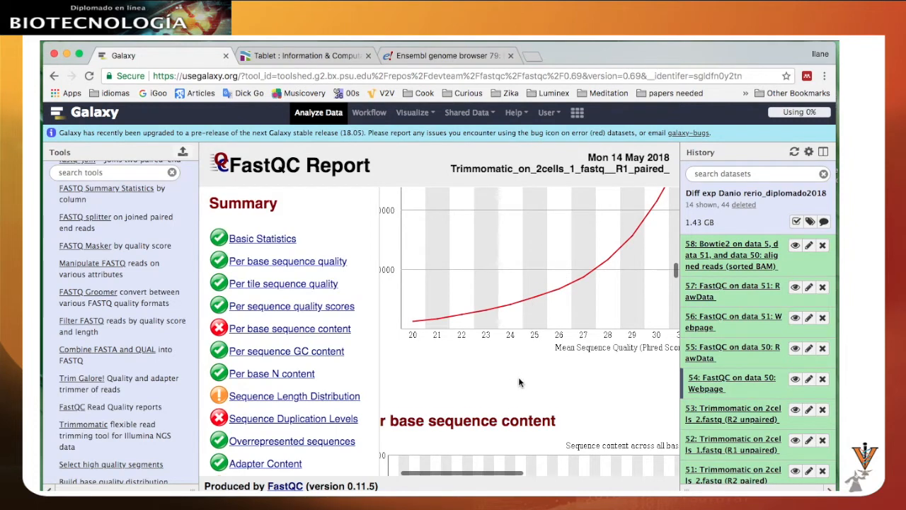
pyautogui.scroll(-1, 518, 380)
pyautogui.scroll(2, 538, 361)
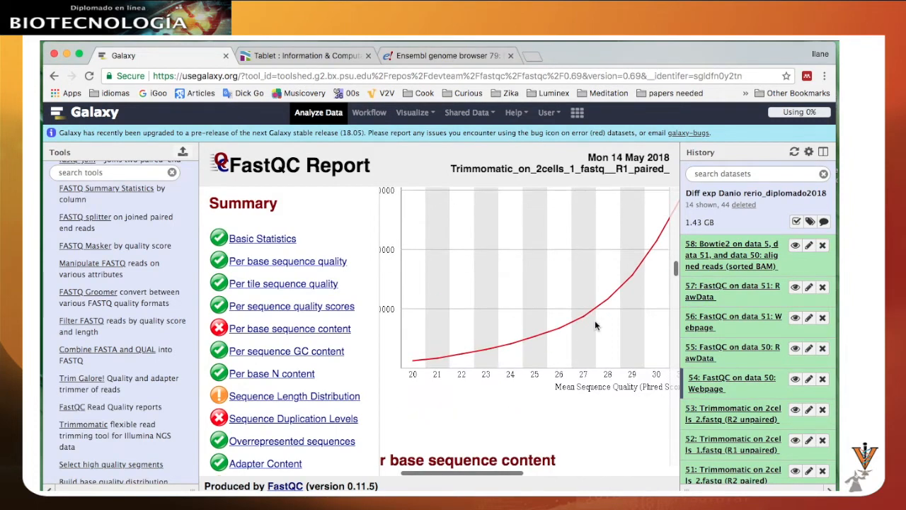
pyautogui.scroll(5, 595, 326)
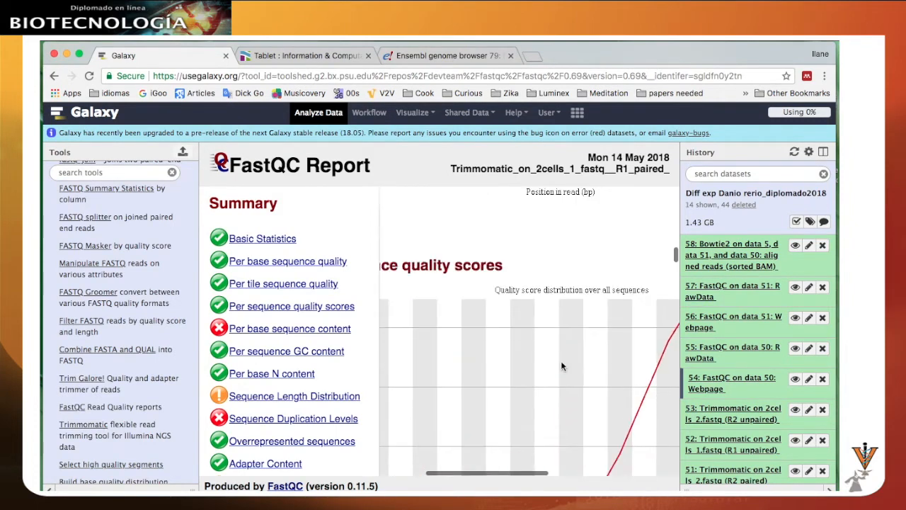
pyautogui.scroll(1, 565, 379)
pyautogui.hscroll(-1, 564, 379)
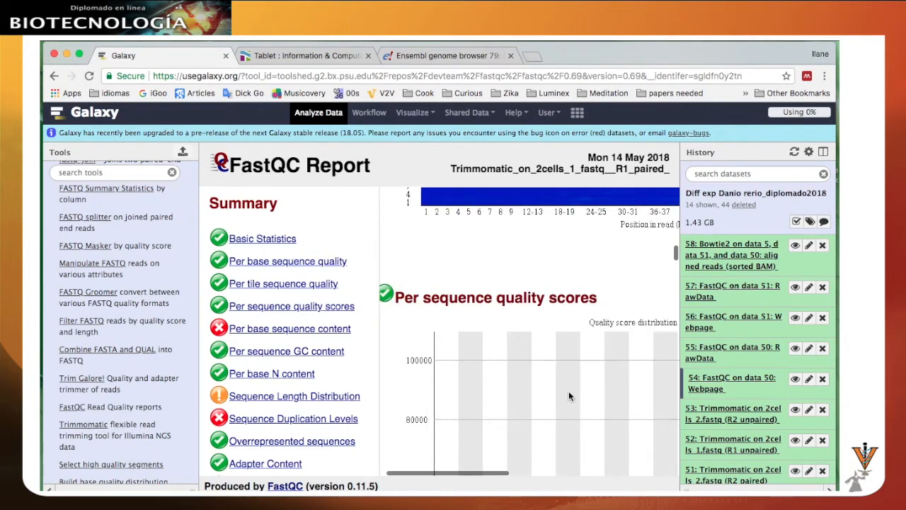
# Examine the per base sequence content plot, comparing the base proportions at the first read positions with those through the end of the reads.
pyautogui.scroll(-10, 569, 395)
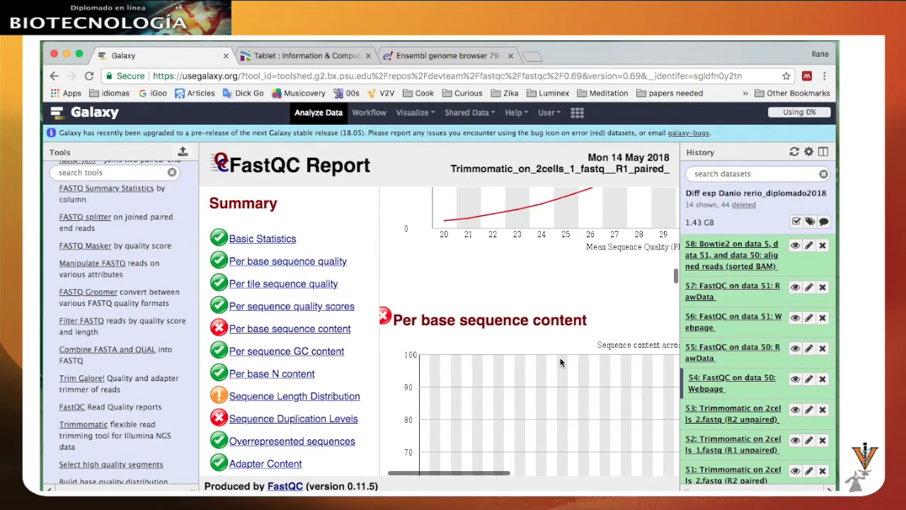
pyautogui.scroll(3, 556, 358)
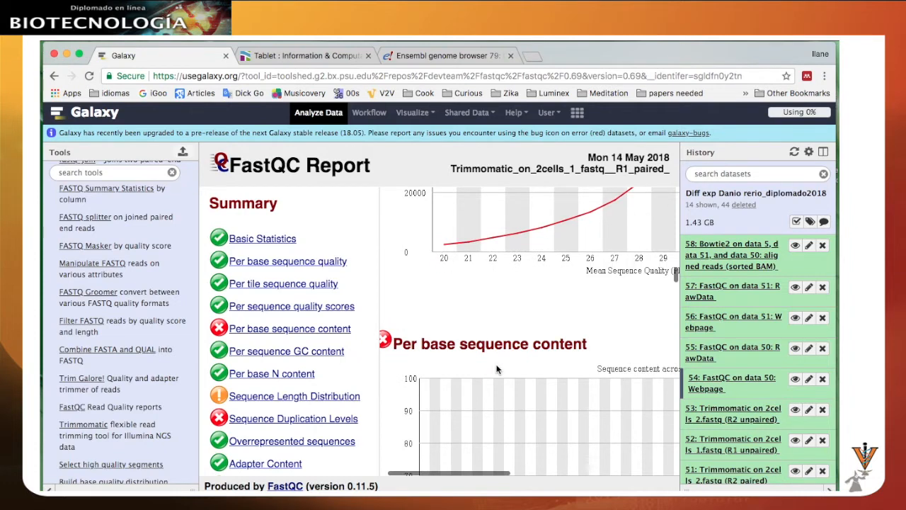
pyautogui.scroll(-5, 497, 369)
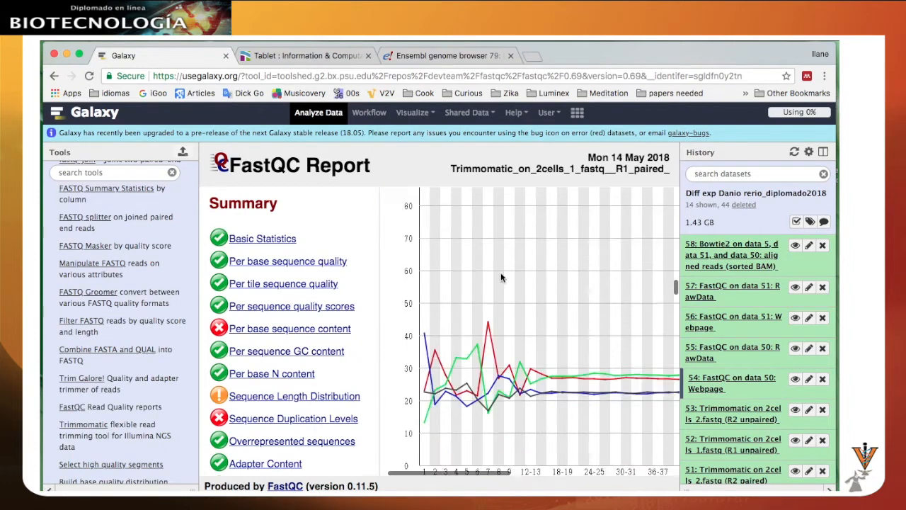
pyautogui.scroll(3, 498, 315)
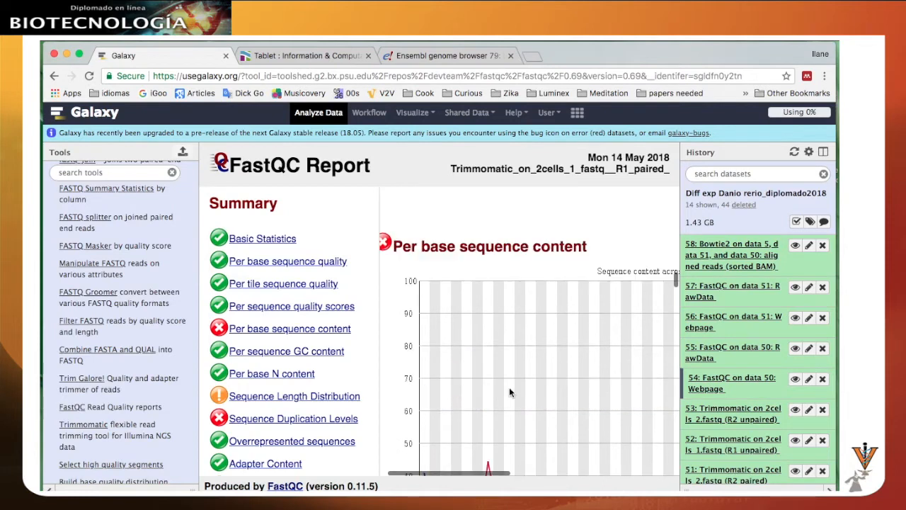
pyautogui.scroll(-3, 508, 372)
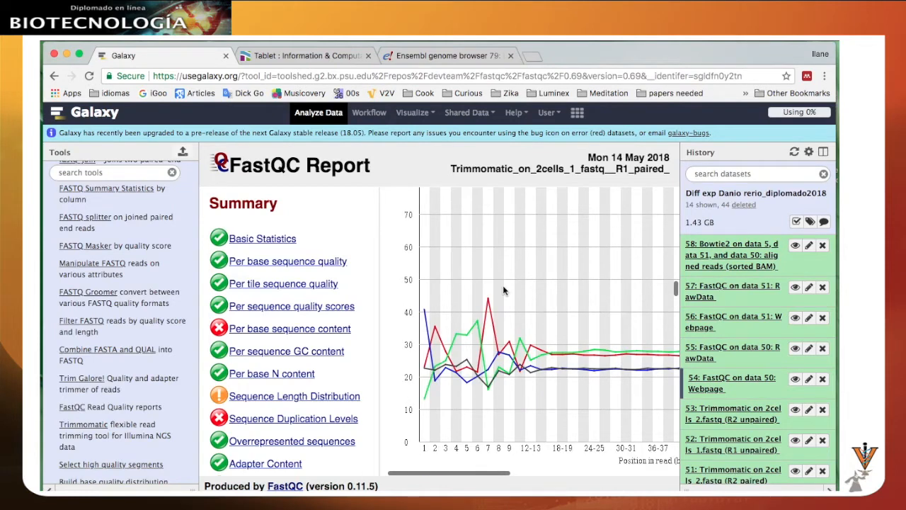
pyautogui.scroll(-1, 504, 291)
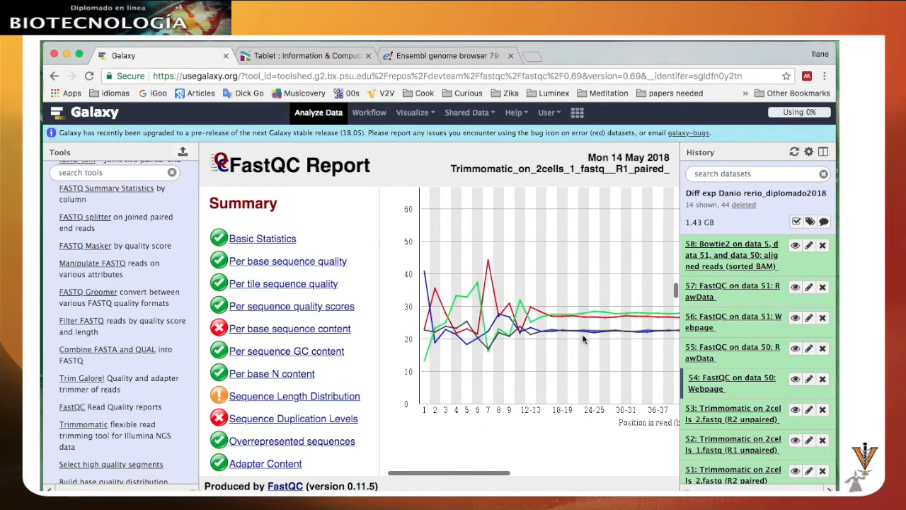
pyautogui.hscroll(1, 581, 332)
pyautogui.hscroll(4, 579, 330)
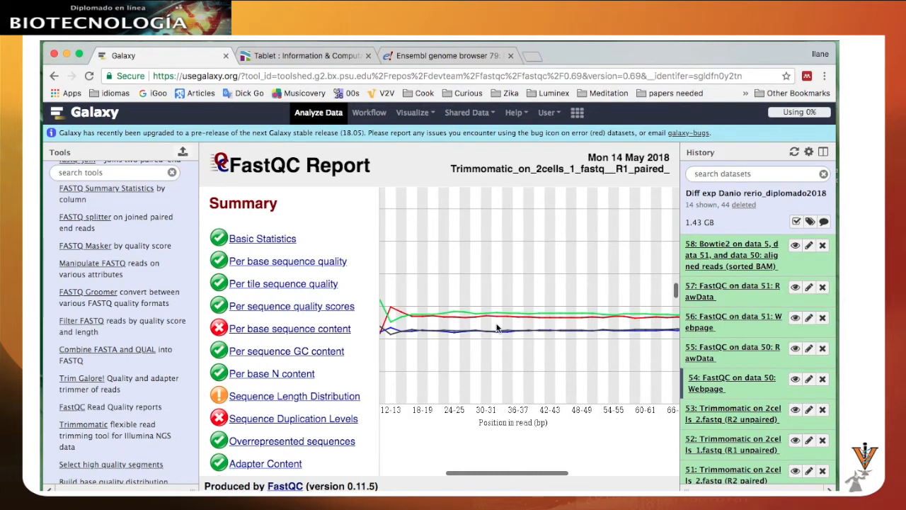
pyautogui.hscroll(-4, 498, 329)
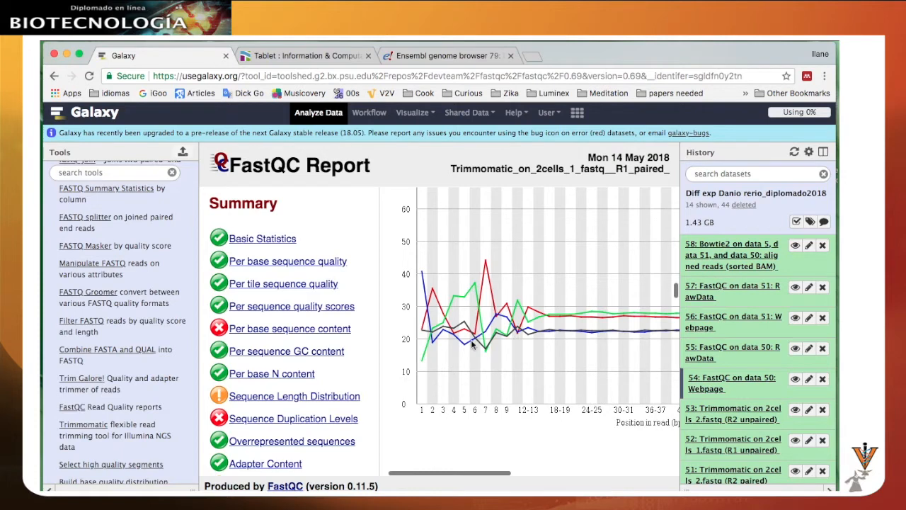
pyautogui.hscroll(2, 560, 347)
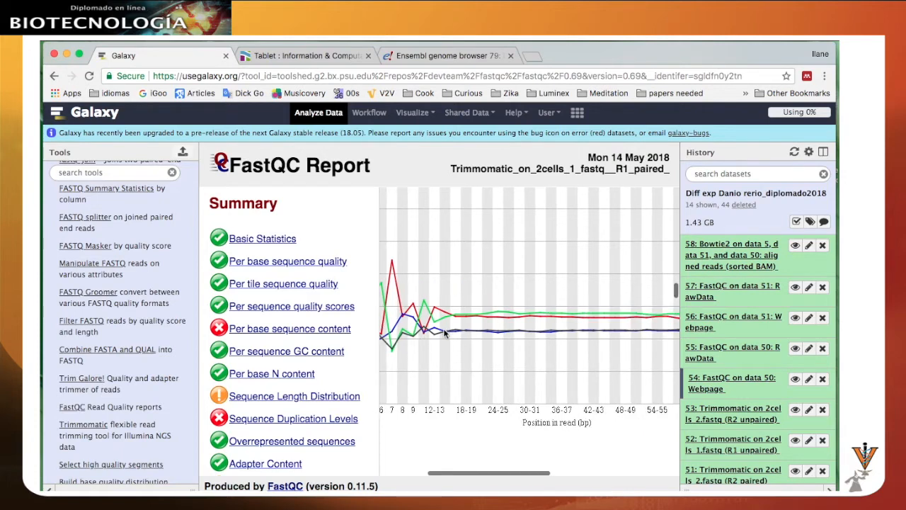
pyautogui.hscroll(5, 614, 357)
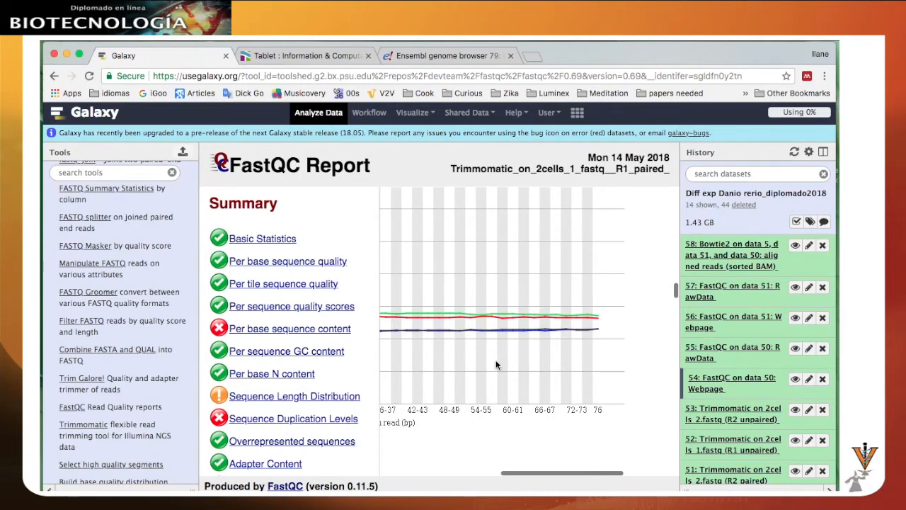
pyautogui.hscroll(-5, 495, 361)
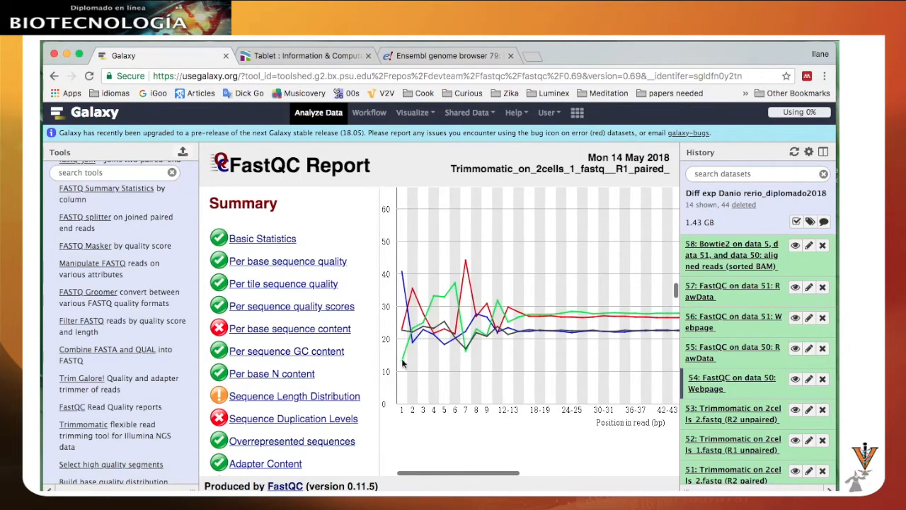
# Examine the per sequence GC content distribution and the per base N content plot in the R1 paired report.
pyautogui.scroll(-3, 451, 373)
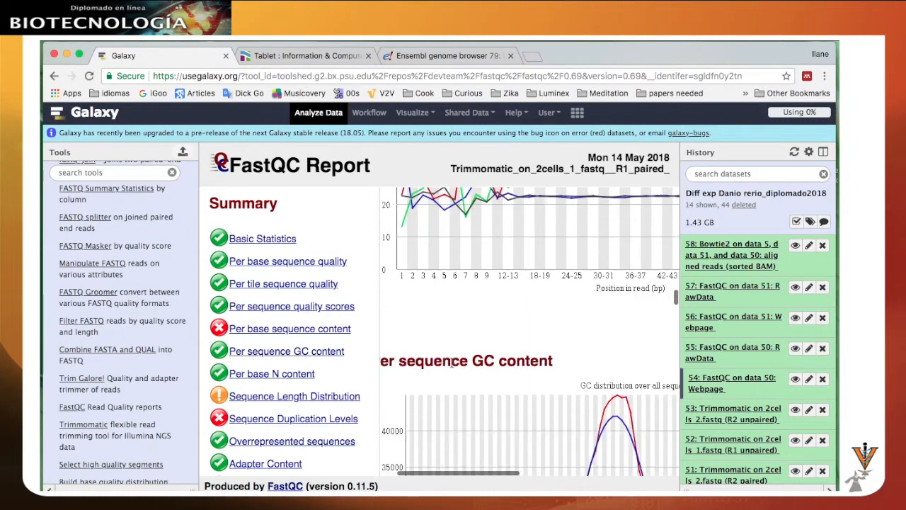
pyautogui.scroll(-1, 452, 356)
pyautogui.scroll(-1, 453, 356)
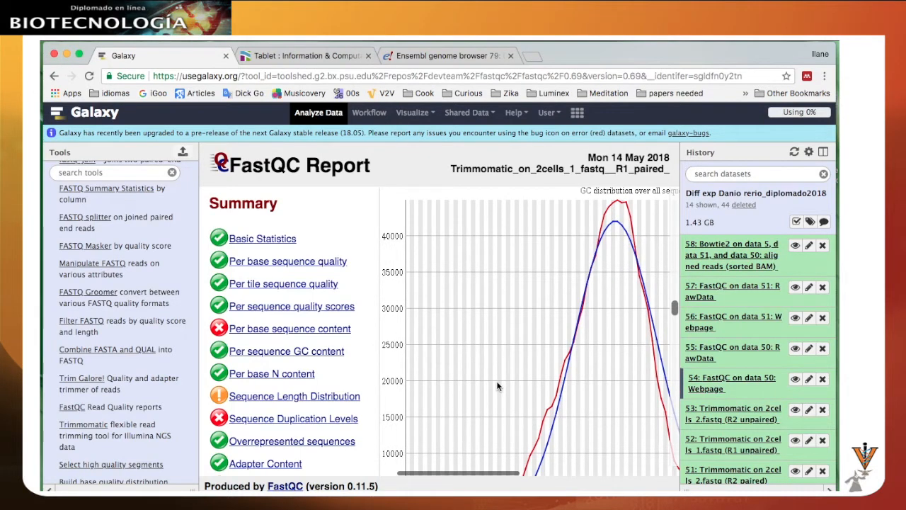
pyautogui.scroll(-10, 494, 372)
pyautogui.scroll(-7, 494, 377)
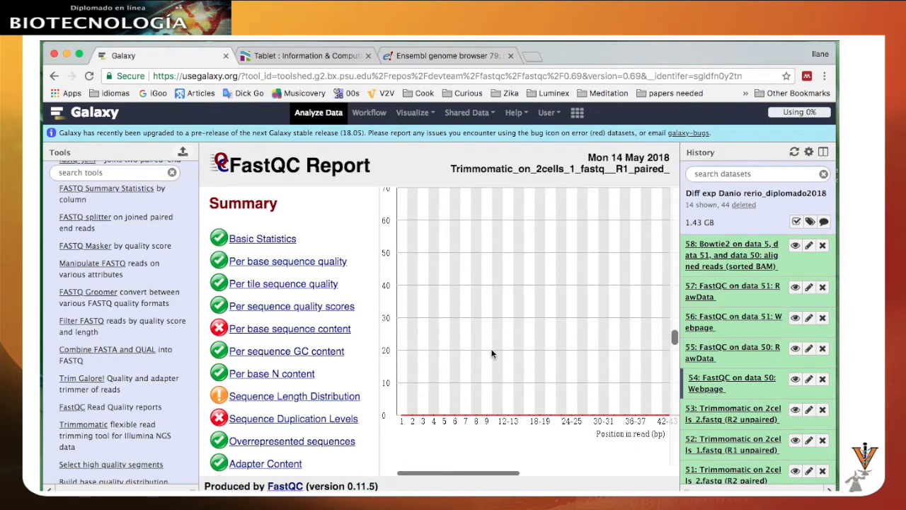
pyautogui.scroll(-2, 494, 333)
pyautogui.hscroll(5, 539, 344)
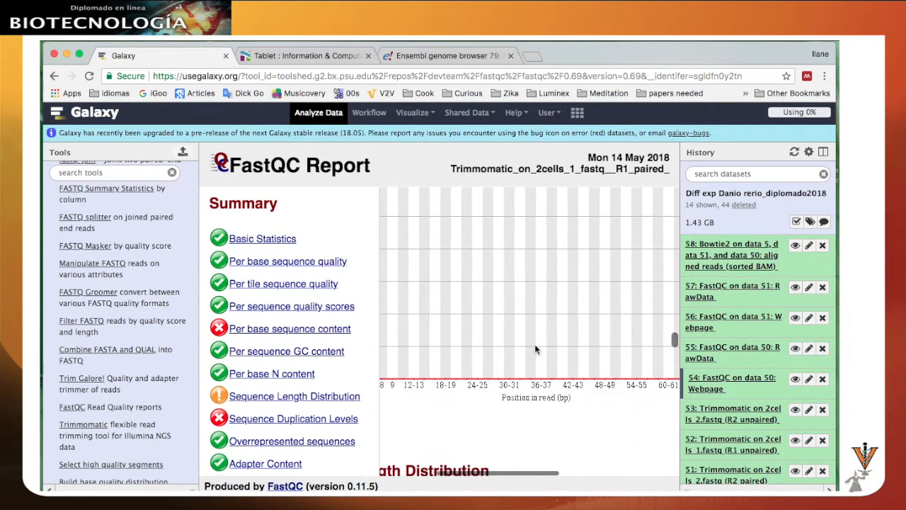
pyautogui.hscroll(-5, 508, 346)
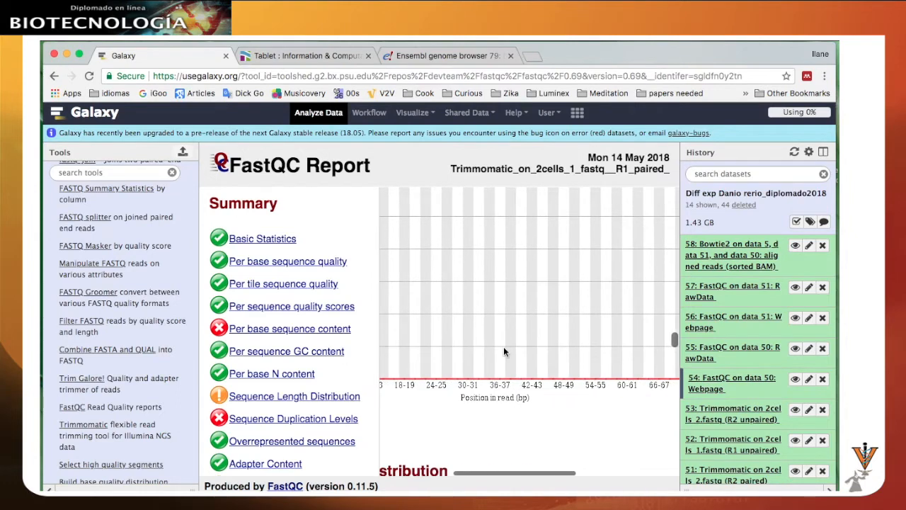
# Examine the sequence length distribution plot in the R1 paired FastQC report, following the curve to its peak at the longest read lengths.
pyautogui.scroll(-2, 513, 346)
pyautogui.scroll(-5, 515, 354)
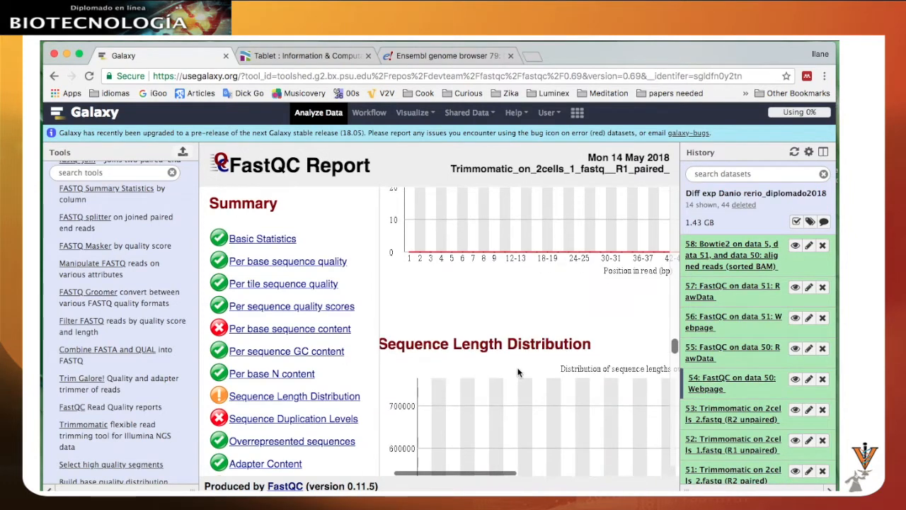
pyautogui.scroll(-3, 521, 375)
pyautogui.scroll(-1, 522, 383)
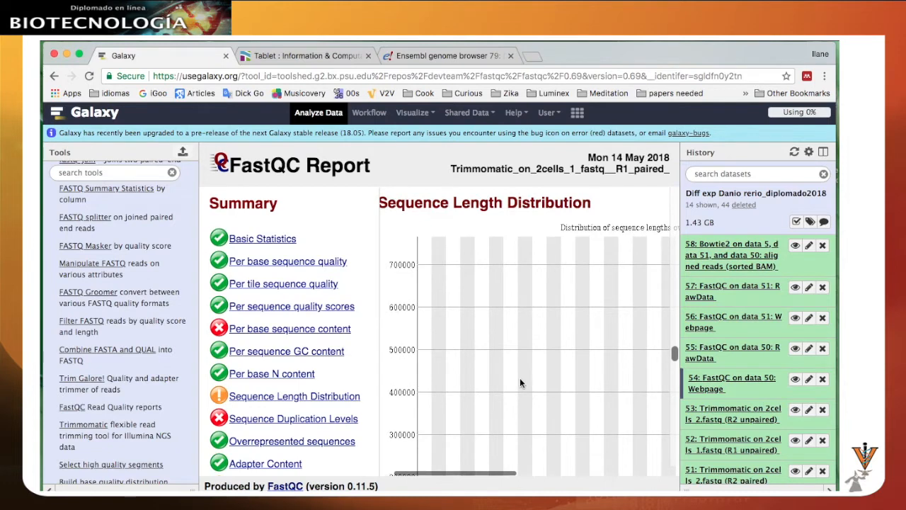
pyautogui.scroll(-1, 521, 381)
pyautogui.hscroll(3, 549, 372)
pyautogui.hscroll(3, 547, 366)
pyautogui.scroll(-5, 511, 369)
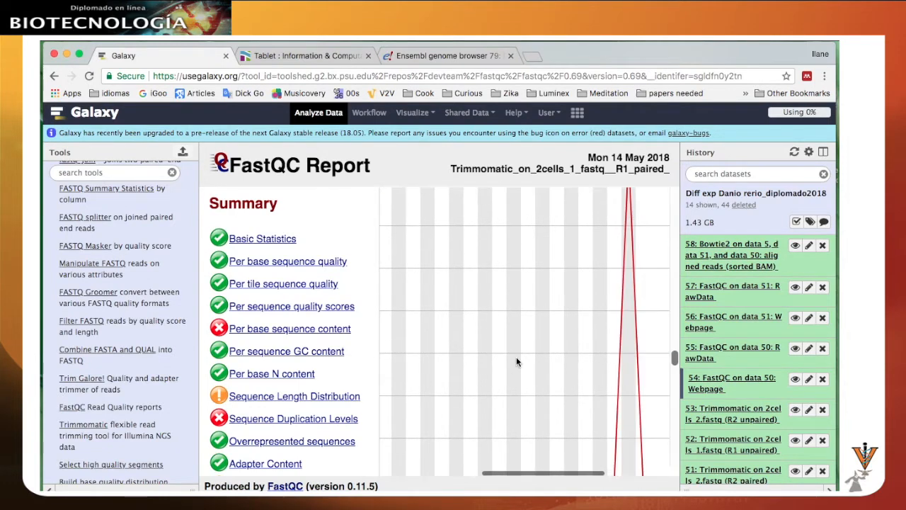
pyautogui.scroll(1, 517, 340)
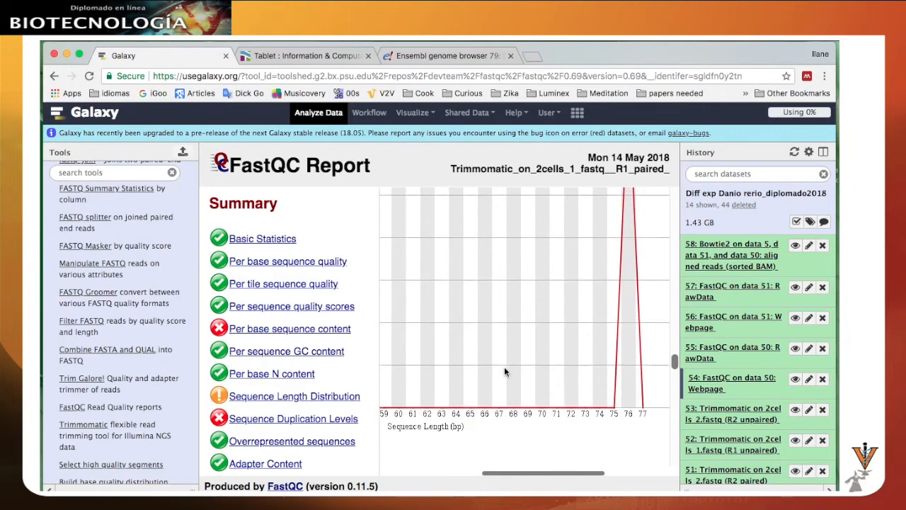
pyautogui.scroll(2, 573, 365)
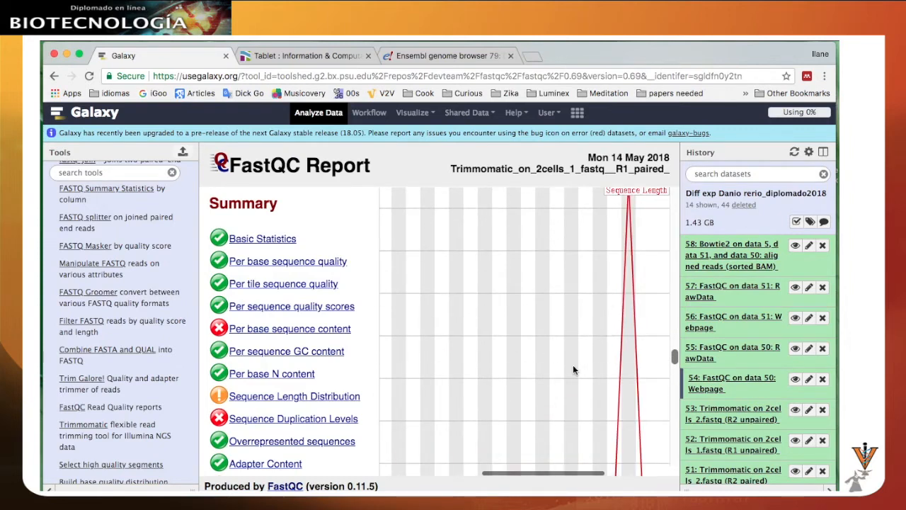
pyautogui.scroll(1, 638, 277)
pyautogui.scroll(-3, 581, 299)
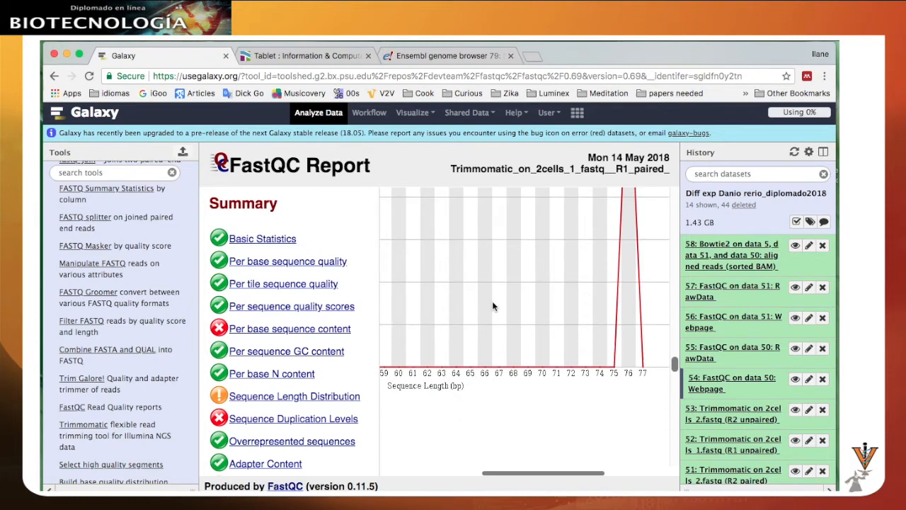
# Examine the sequence duplication levels plot, comparing the red and blue curves from the lowest to the highest duplication levels.
pyautogui.hscroll(-3, 492, 301)
pyautogui.hscroll(-3, 559, 311)
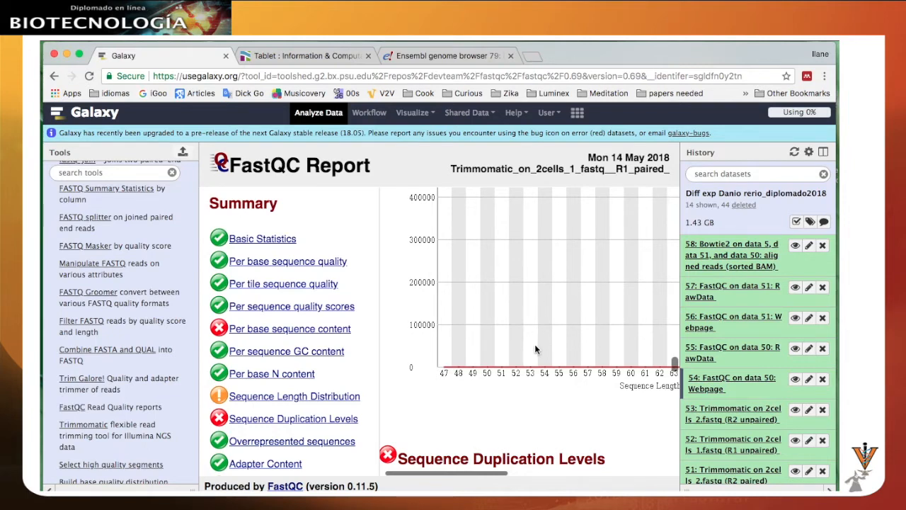
pyautogui.scroll(-5, 536, 348)
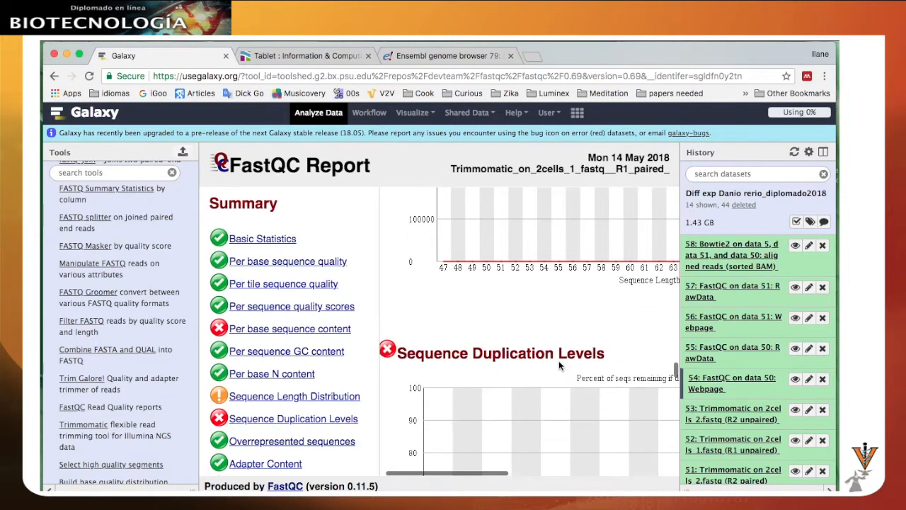
pyautogui.scroll(-3, 558, 376)
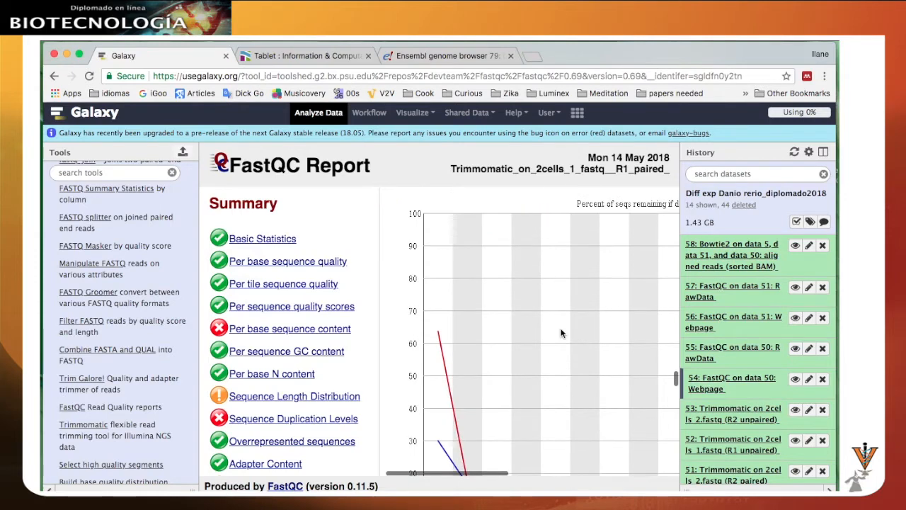
pyautogui.scroll(-3, 562, 333)
pyautogui.hscroll(3, 572, 377)
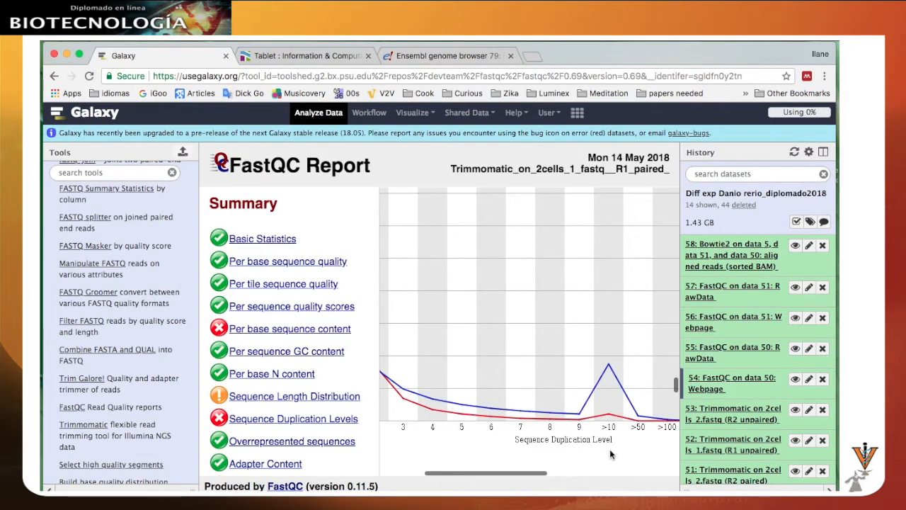
pyautogui.hscroll(2, 567, 341)
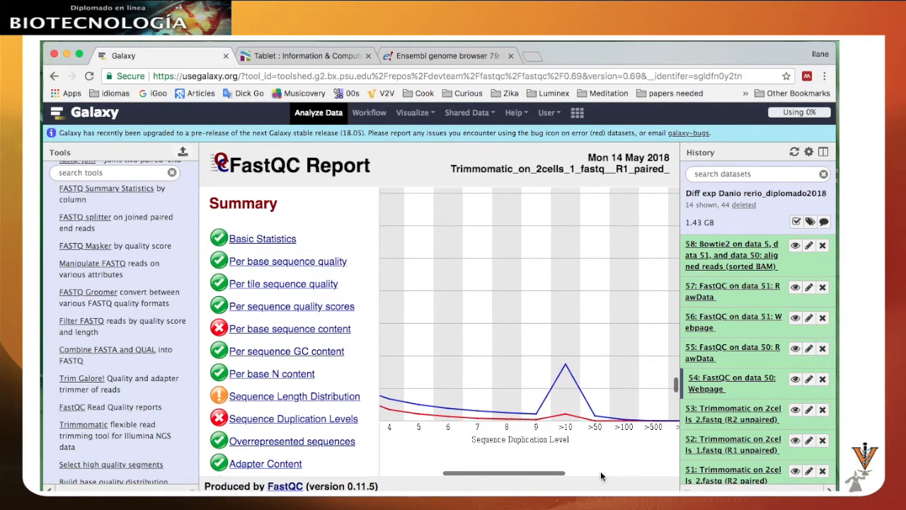
pyautogui.hscroll(-5, 444, 356)
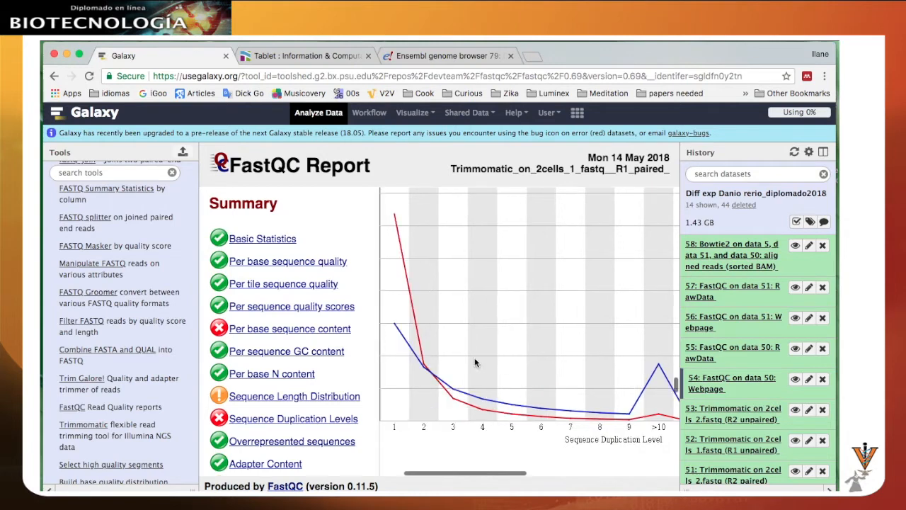
# Check the overrepresented sequences section and the adapter content plot across the read positions.
pyautogui.scroll(-2, 464, 349)
pyautogui.scroll(-4, 490, 358)
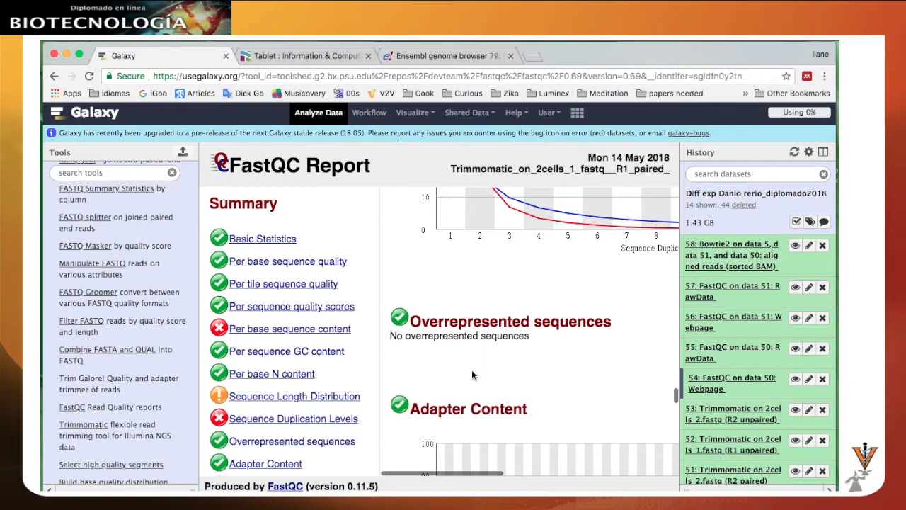
pyautogui.scroll(-6, 473, 374)
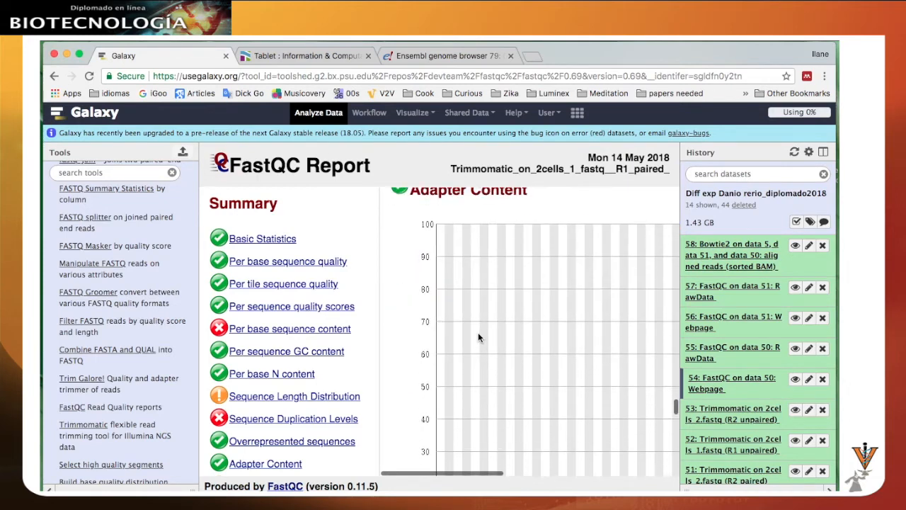
pyautogui.scroll(-4, 482, 332)
pyautogui.hscroll(3, 533, 330)
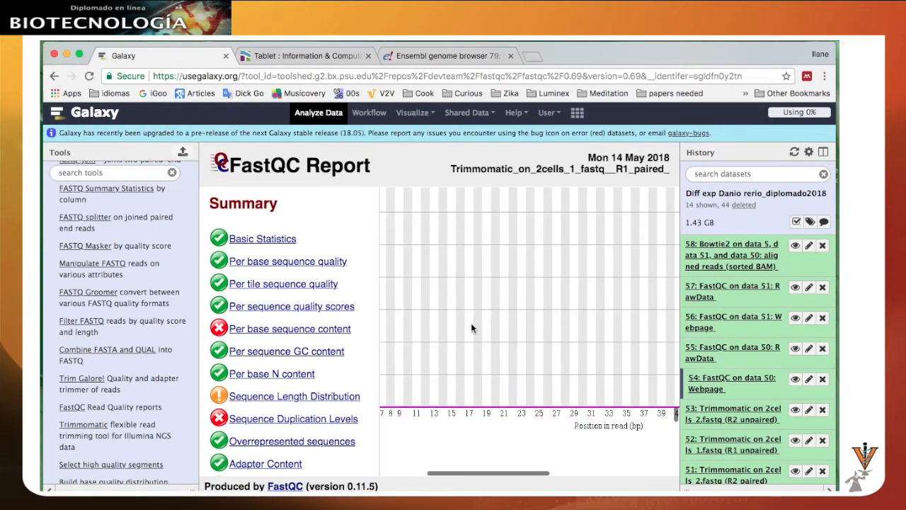
pyautogui.hscroll(5, 467, 328)
pyautogui.hscroll(-3, 509, 361)
# Examine the Kmer content plot, following the enrichment peaks from the first read positions to the end of the reads.
pyautogui.scroll(-6, 510, 347)
pyautogui.scroll(-2, 509, 347)
pyautogui.hscroll(-5, 524, 343)
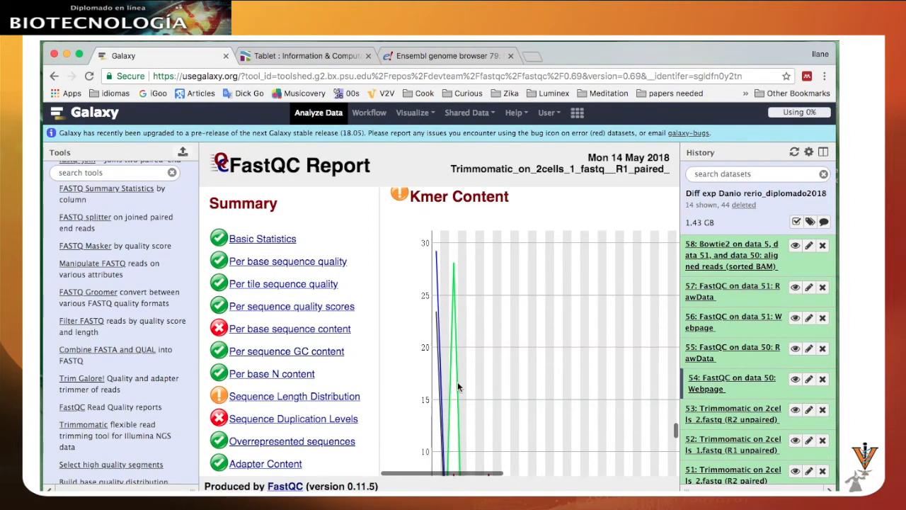
pyautogui.scroll(-3, 457, 382)
pyautogui.scroll(-2, 470, 345)
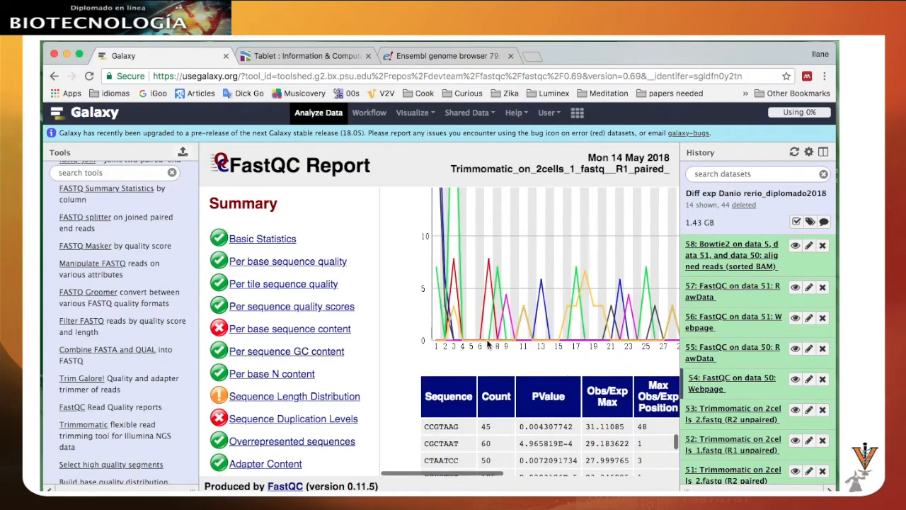
pyautogui.hscroll(5, 446, 344)
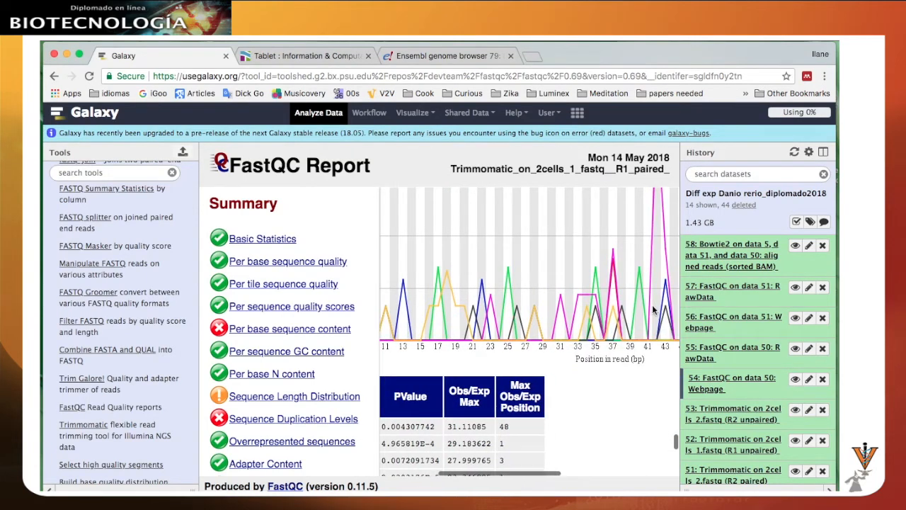
pyautogui.hscroll(5, 527, 328)
pyautogui.hscroll(1, 527, 328)
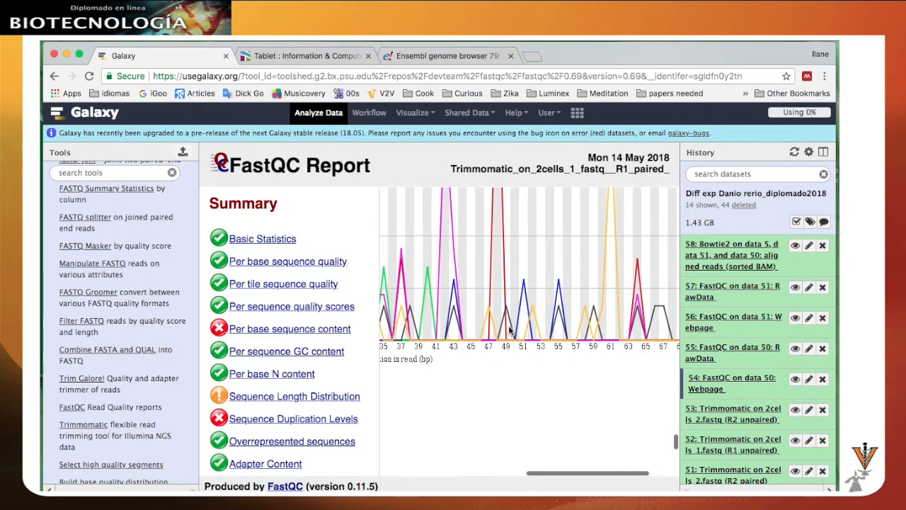
pyautogui.hscroll(-7, 503, 340)
pyautogui.hscroll(-1, 480, 366)
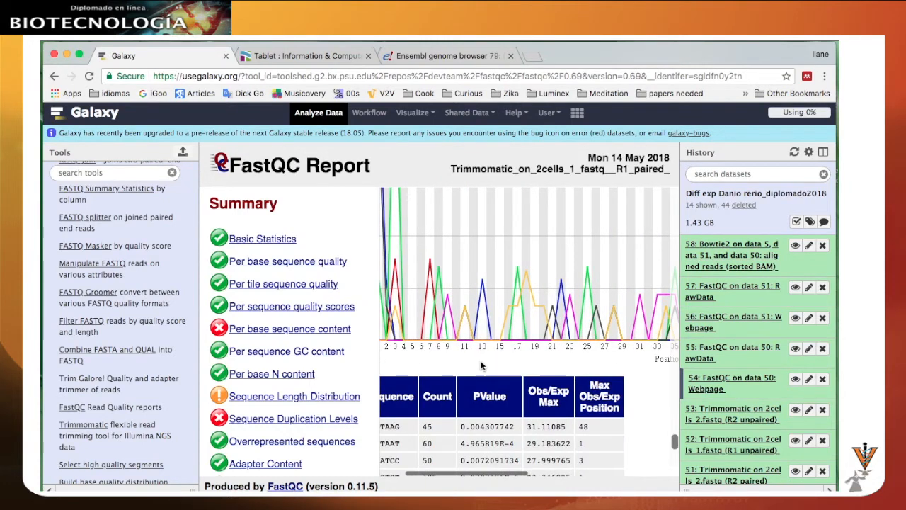
pyautogui.hscroll(-1, 480, 366)
# Read through the Kmer table down to its last row, reviewing the sequence, count, PValue, Obs/Exp Max and position columns.
pyautogui.scroll(-4, 514, 425)
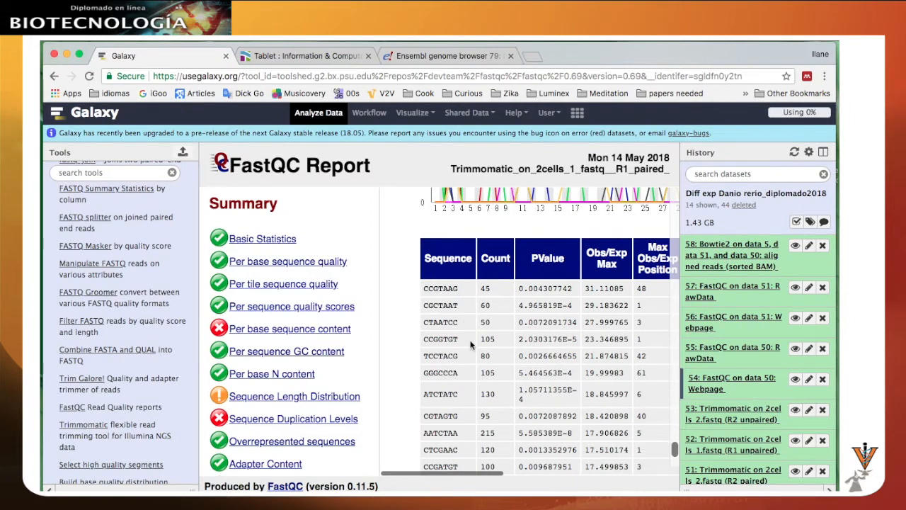
pyautogui.scroll(-2, 464, 369)
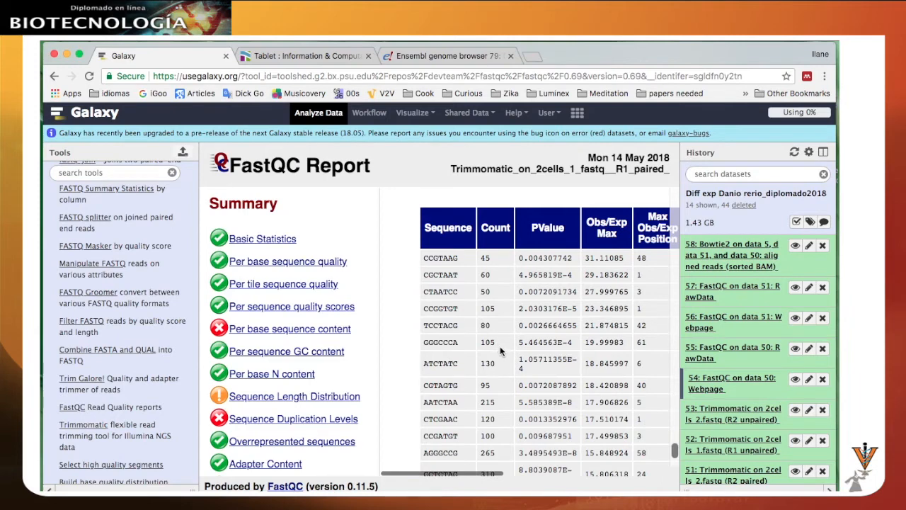
pyautogui.hscroll(3, 500, 352)
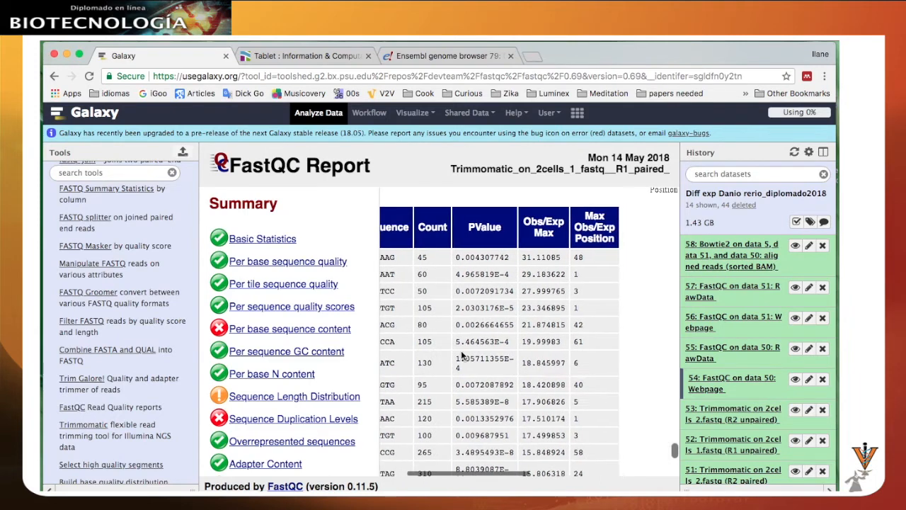
pyautogui.hscroll(-3, 462, 354)
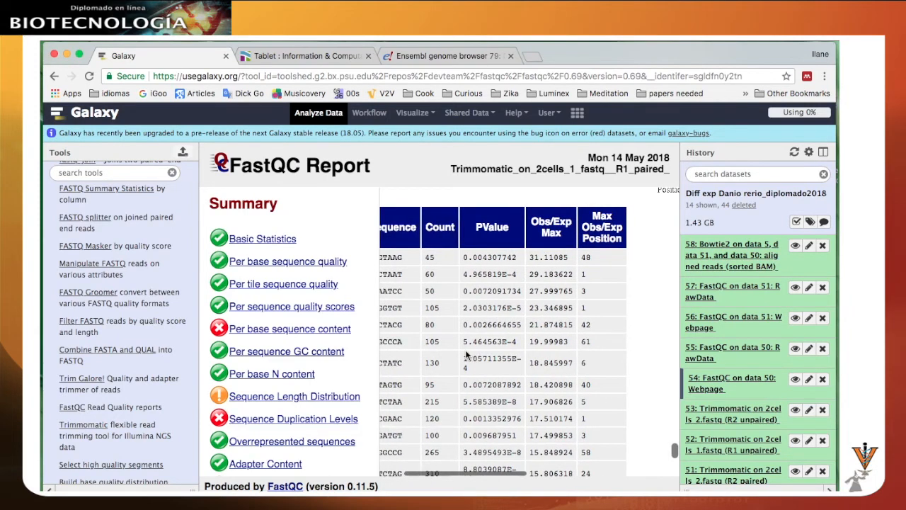
pyautogui.scroll(-5, 498, 375)
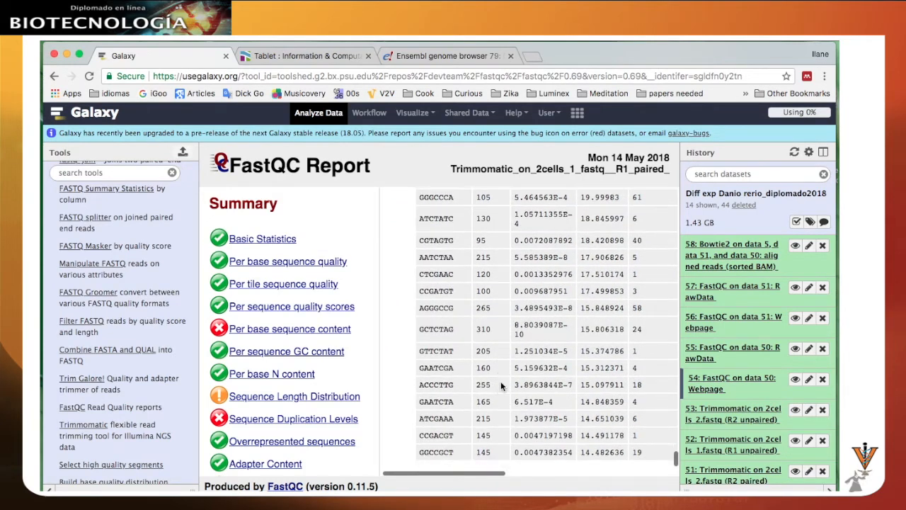
pyautogui.scroll(2, 503, 372)
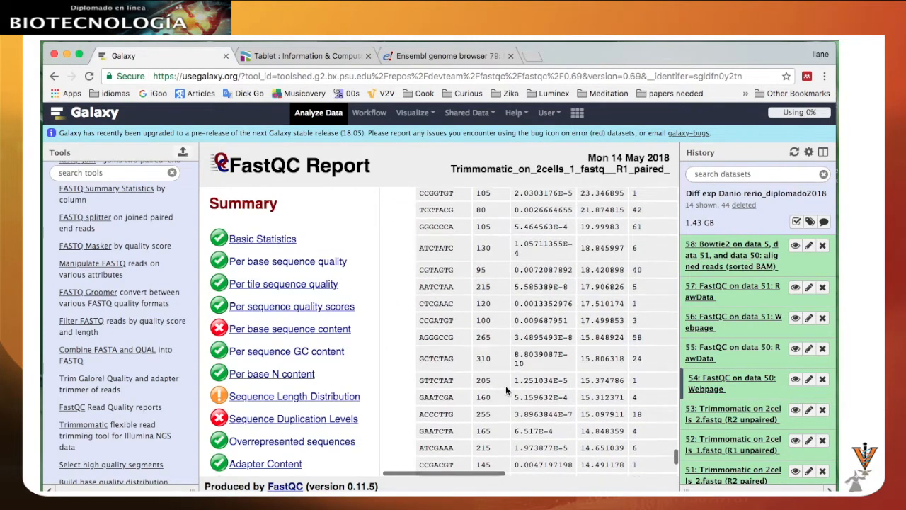
pyautogui.scroll(6, 507, 396)
pyautogui.scroll(-7, 510, 390)
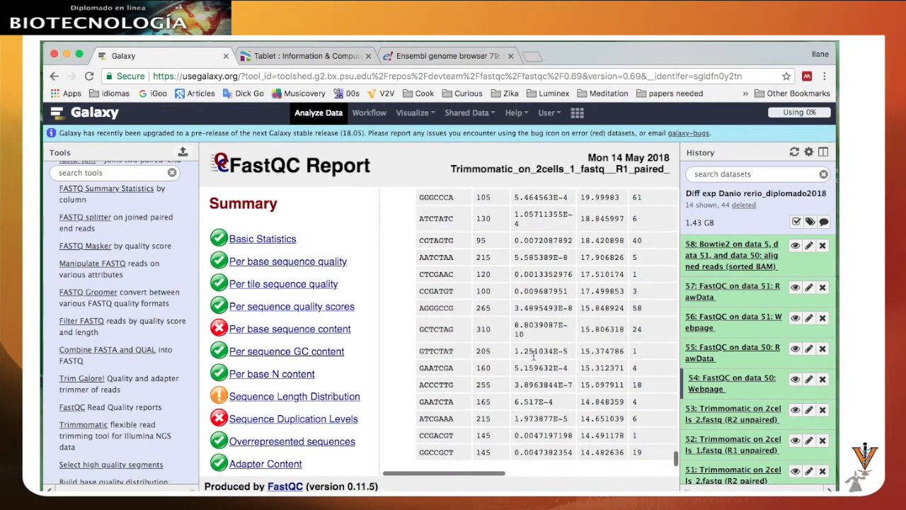
pyautogui.scroll(4, 530, 364)
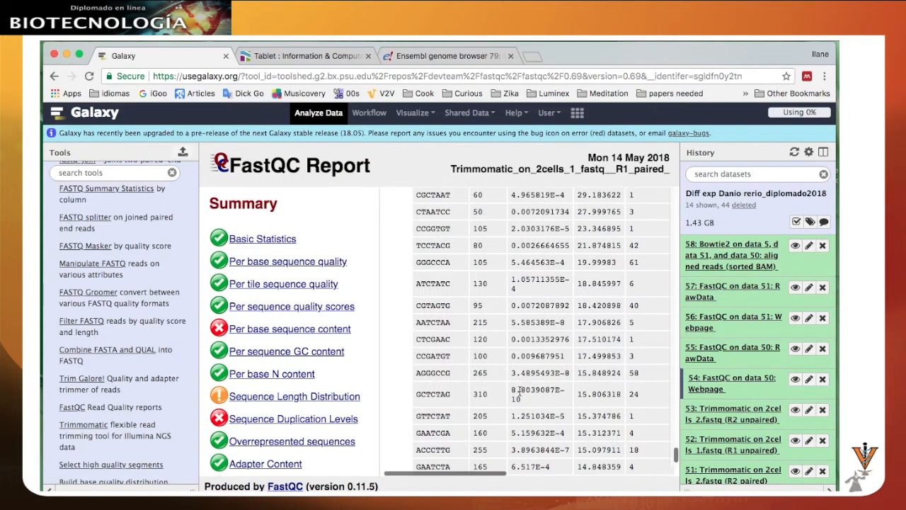
pyautogui.scroll(-4, 525, 397)
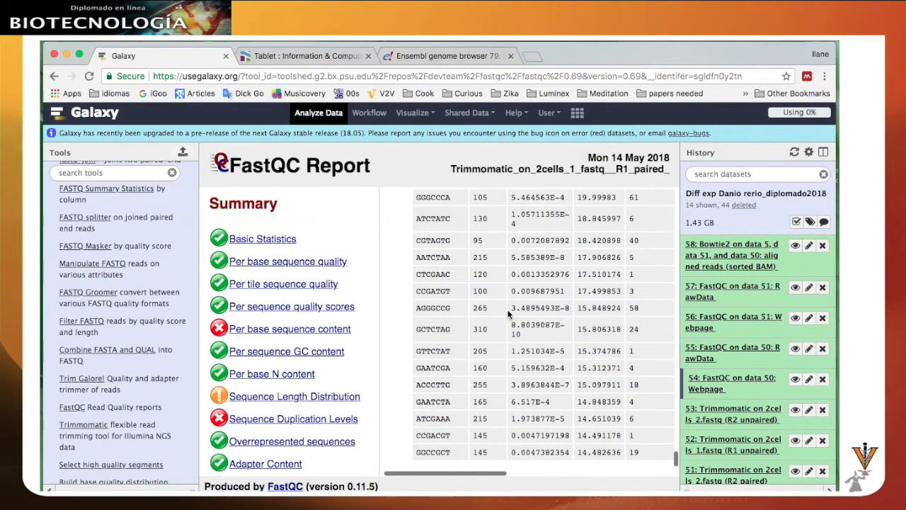
# Return from the Kmer table to the Kmer content plot and review its peaks at the first read positions.
pyautogui.scroll(8, 509, 314)
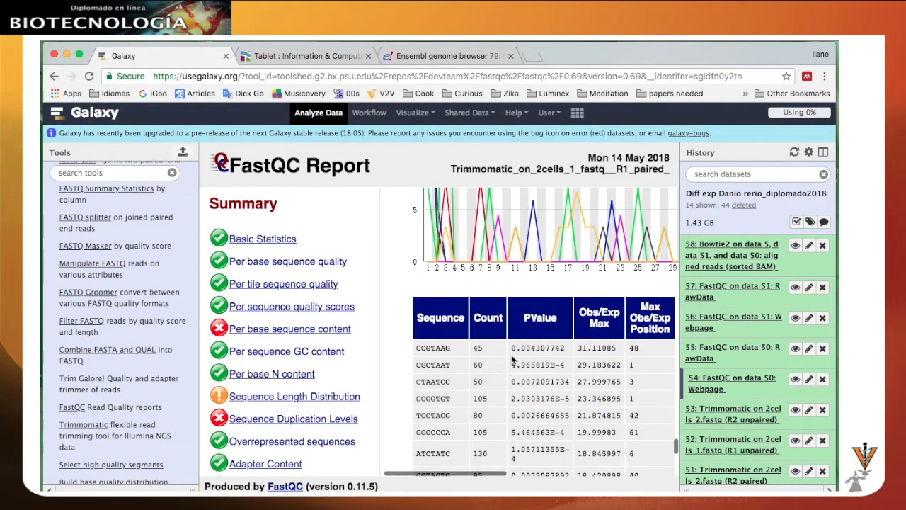
pyautogui.scroll(3, 599, 316)
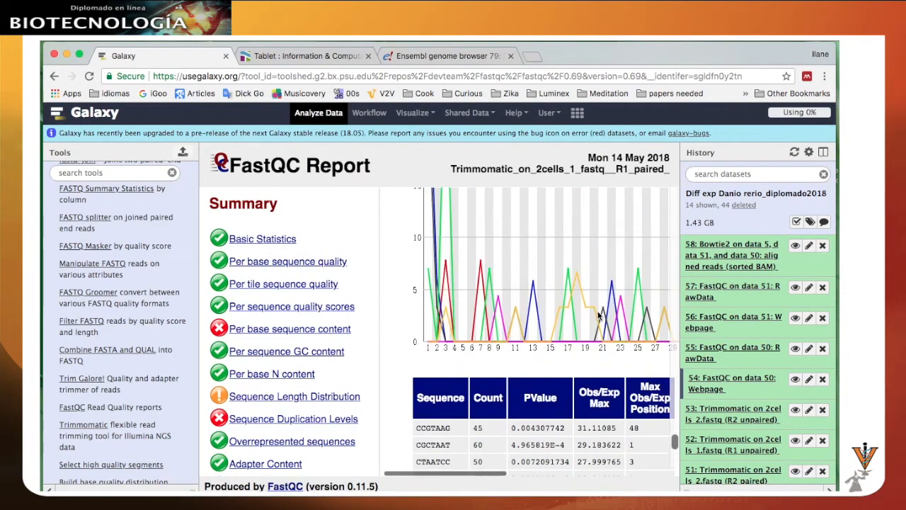
pyautogui.scroll(5, 592, 354)
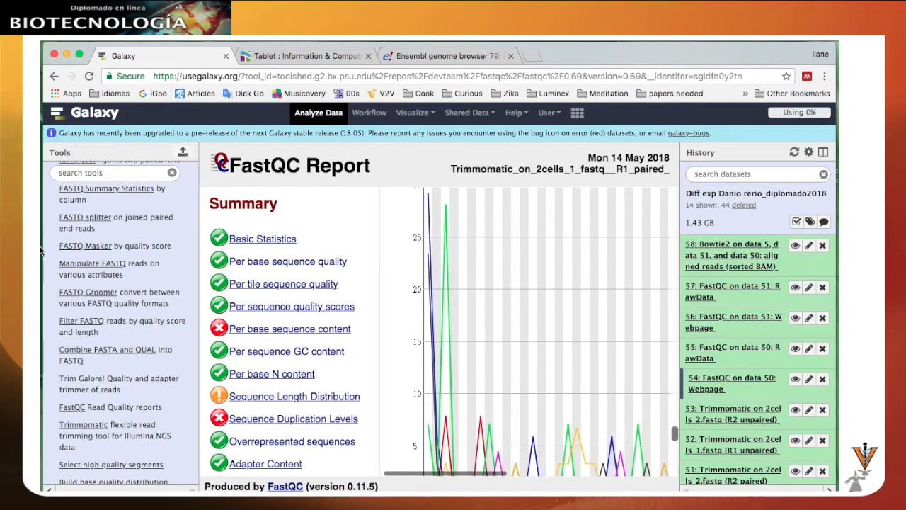
# Collapse the NGS: QC and manipulation tool group and expand the NGS: Mapping group to show its read-mapping tools.
pyautogui.scroll(8, 118, 255)
pyautogui.scroll(8, 118, 255)
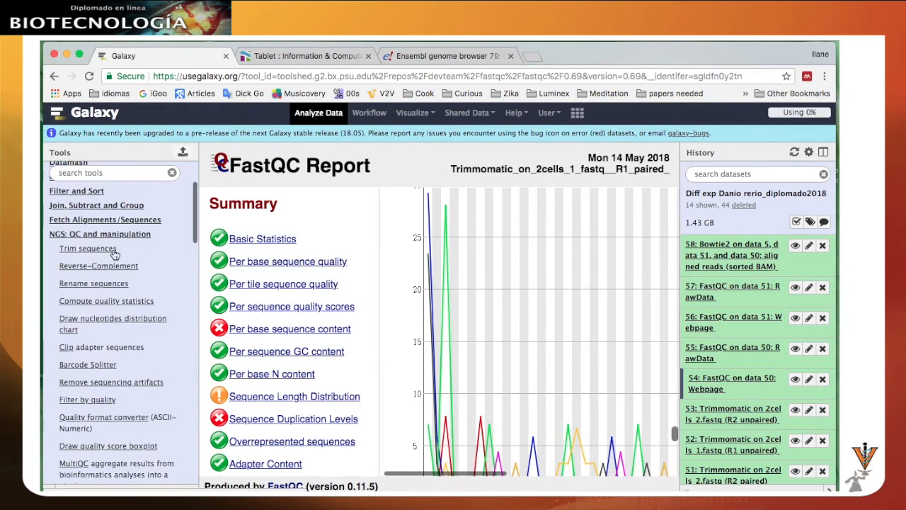
pyautogui.click(103, 235)
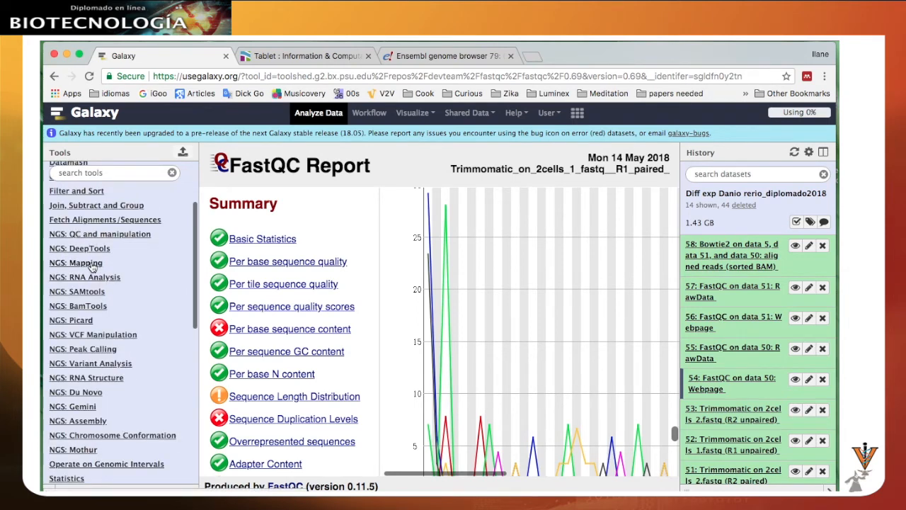
pyautogui.click(92, 265)
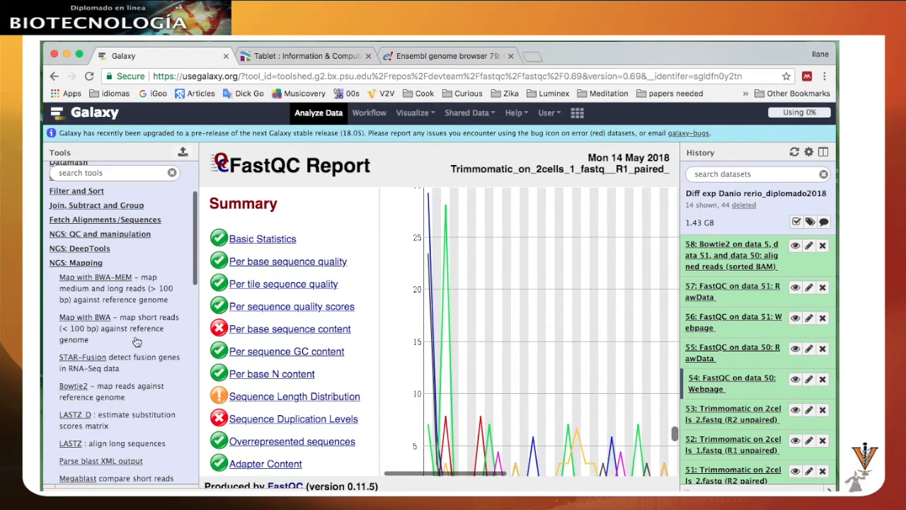
# Open the Bowtie2 mapping tool and set the library type to Paired-end.
pyautogui.scroll(-3, 136, 341)
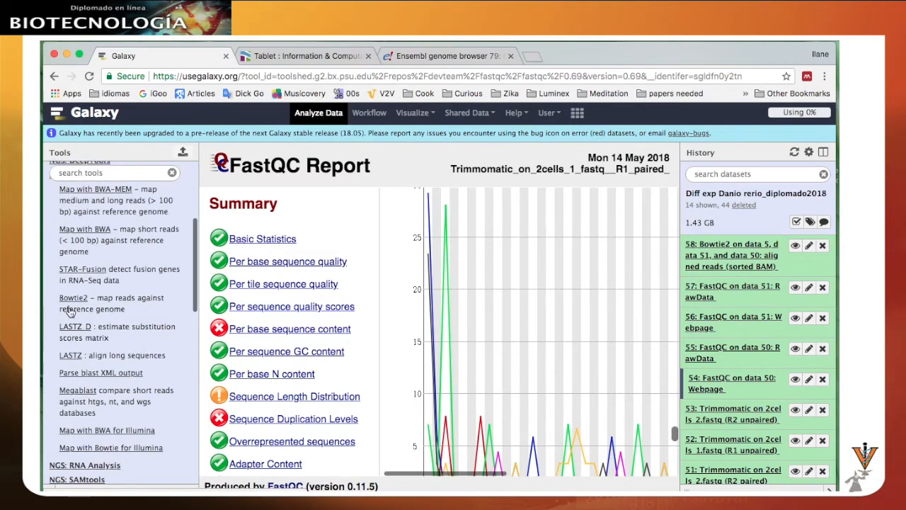
pyautogui.click(71, 300)
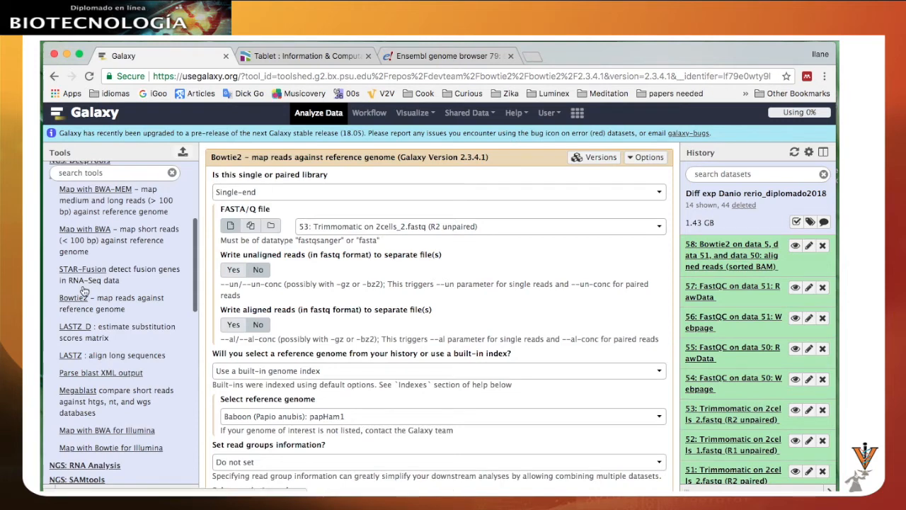
pyautogui.click(660, 195)
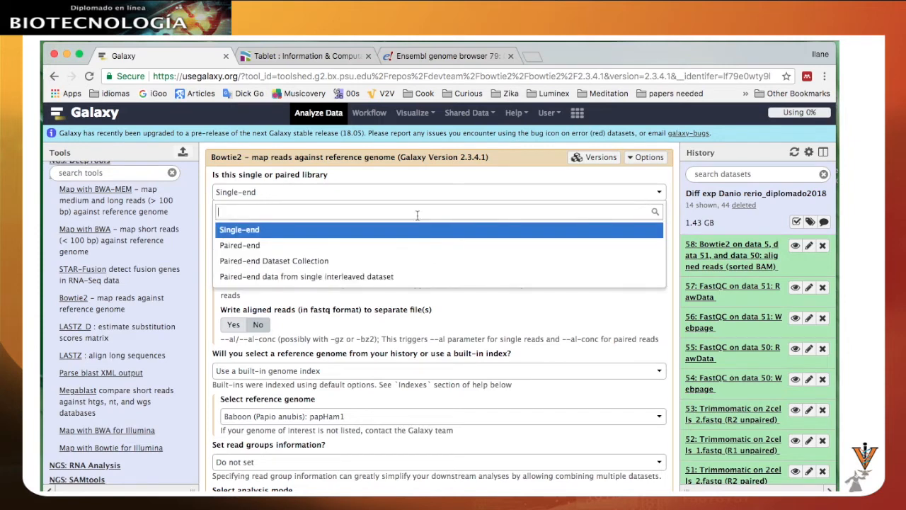
pyautogui.click(275, 247)
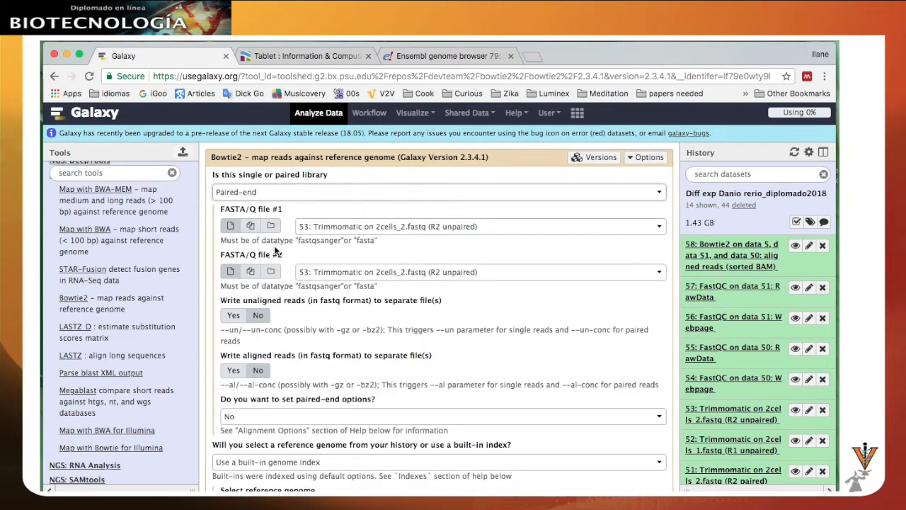
# Set FASTA/Q file #1 to dataset 50, 2cells_1.fastq (R1 paired), and file #2 to dataset 51, 2cells_2.fastq (R2 paired).
pyautogui.click(658, 228)
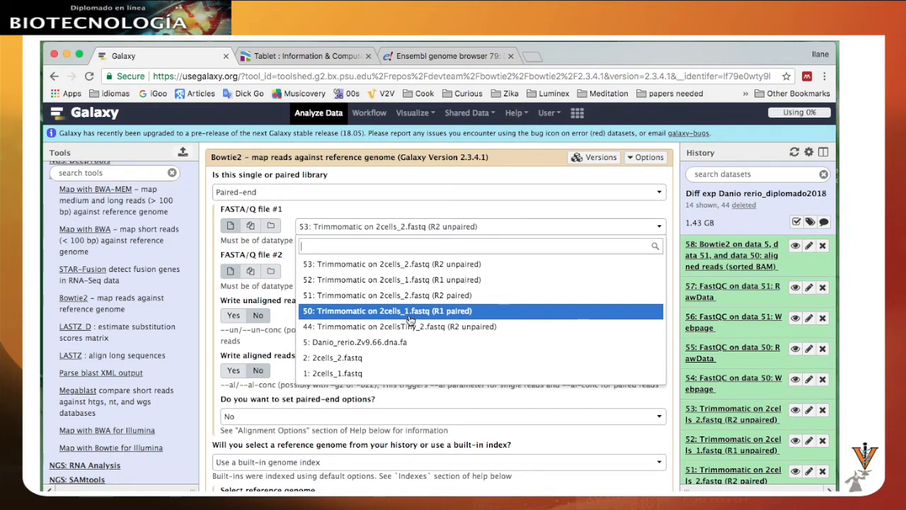
pyautogui.click(465, 313)
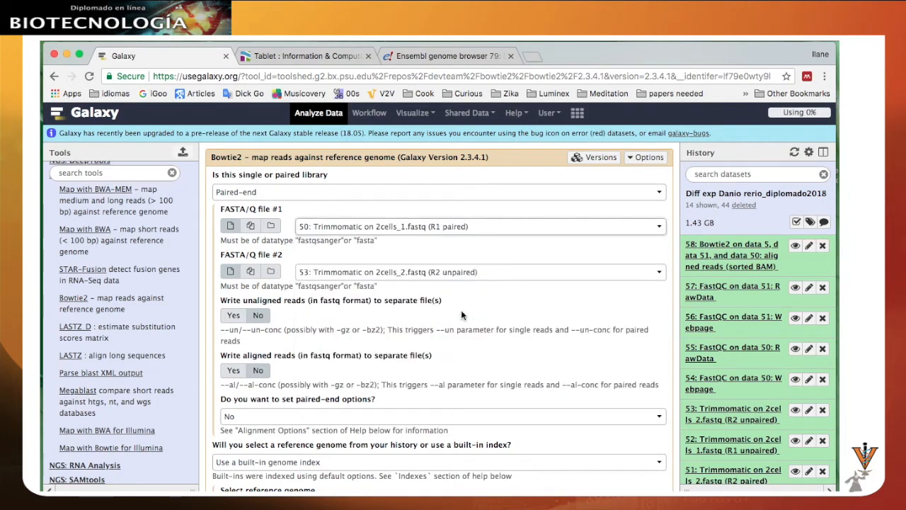
pyautogui.click(498, 273)
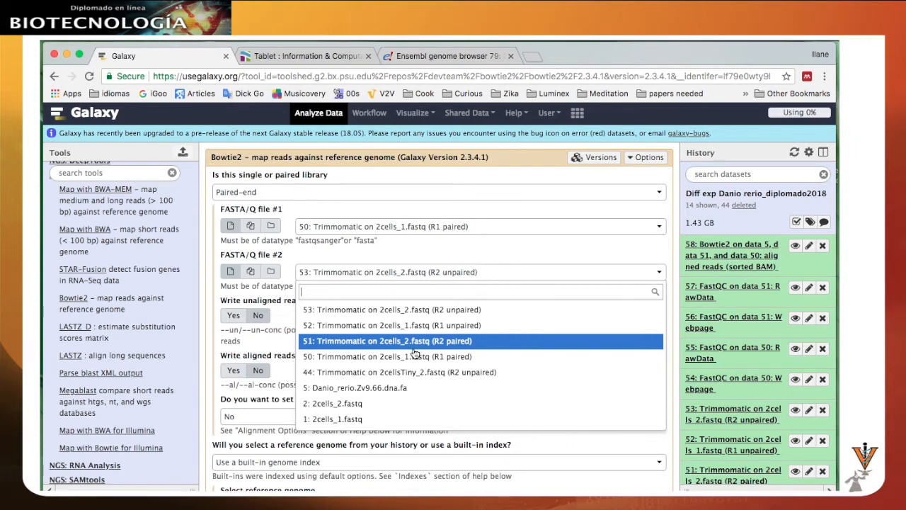
pyautogui.click(513, 341)
# Set the reference genome source to "Use a genome from the history and build index", with Danio_rerio.Zv9.66.dna.fa as the reference.
pyautogui.scroll(-3, 513, 342)
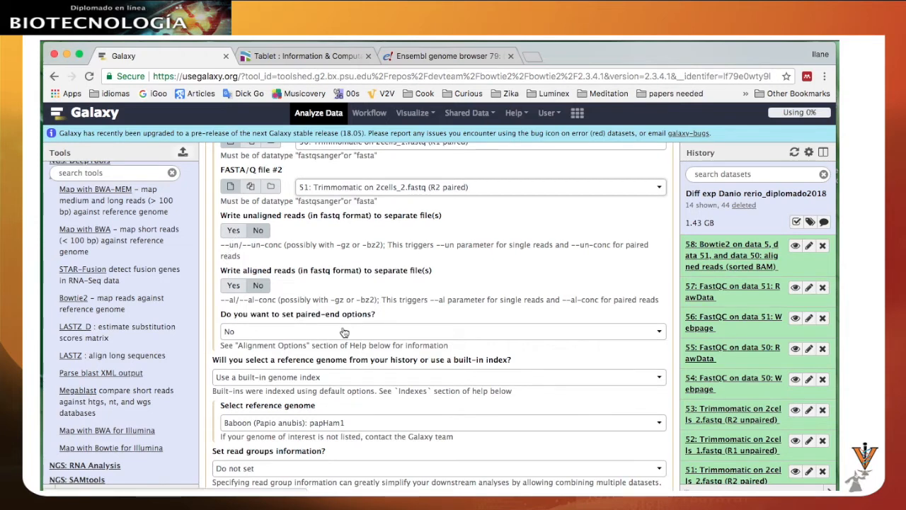
pyautogui.scroll(-1, 344, 332)
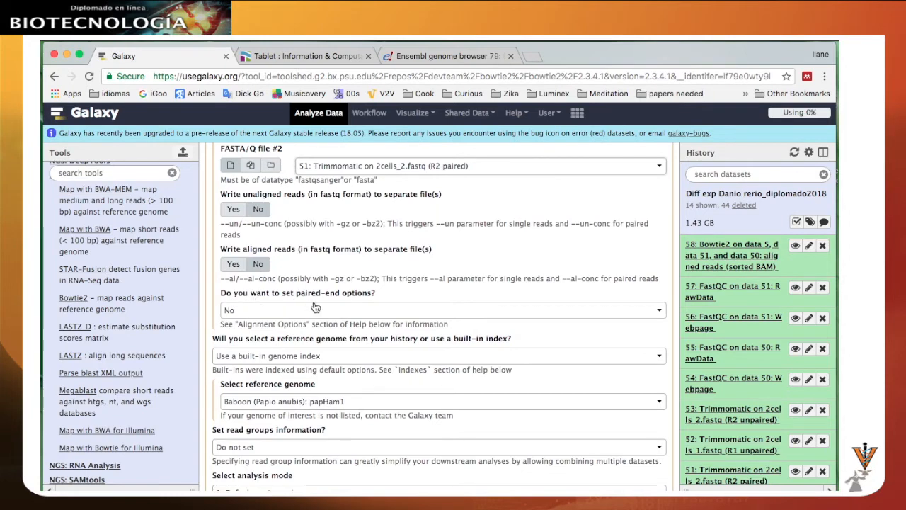
pyautogui.scroll(-1, 345, 304)
pyautogui.scroll(-2, 344, 304)
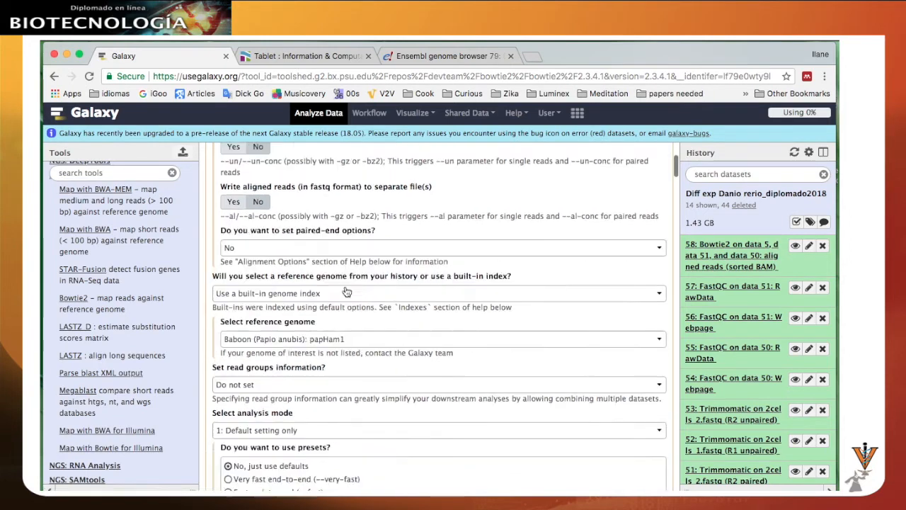
pyautogui.click(346, 295)
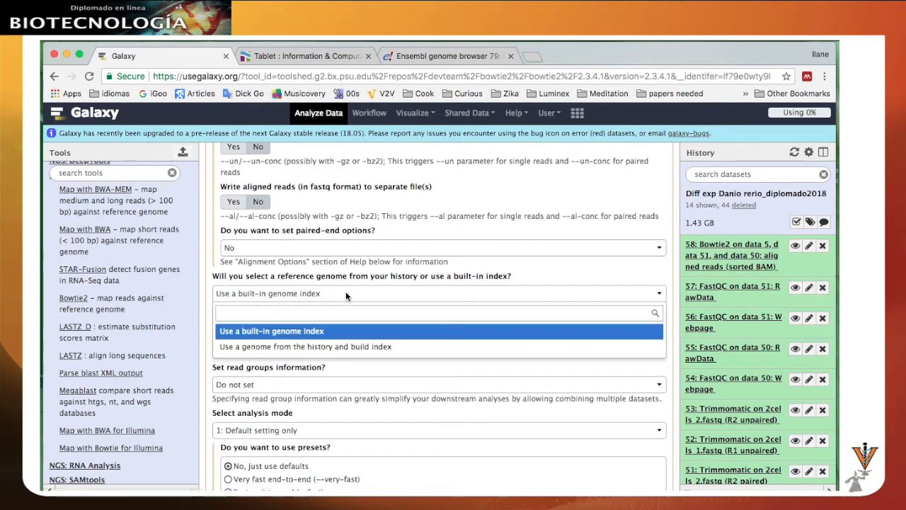
pyautogui.click(399, 352)
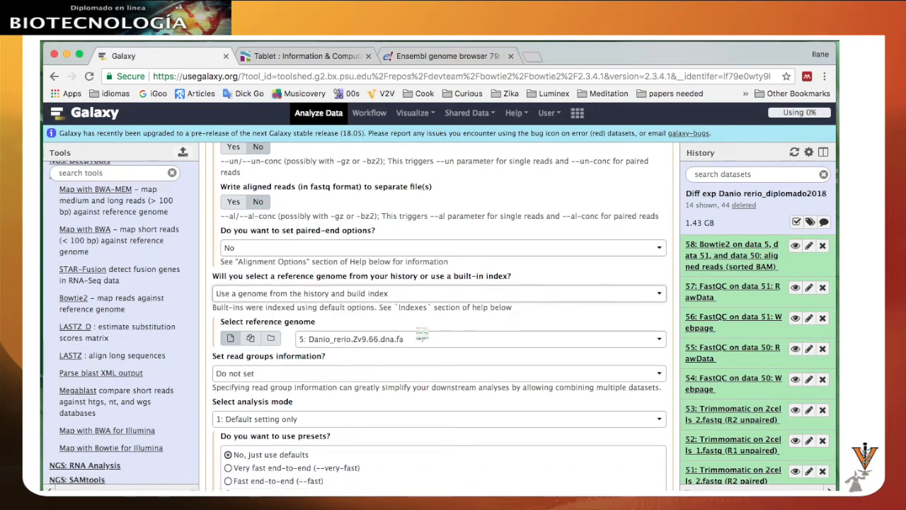
# Review the Bowtie2 read group, analysis mode, preset, mapping statistics and job resource settings, and return to the start of the form.
pyautogui.scroll(-5, 740, 378)
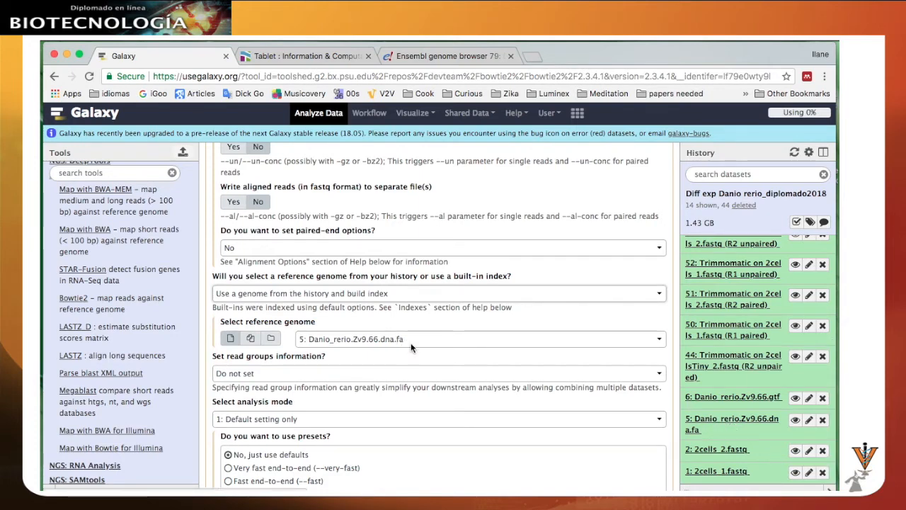
pyautogui.scroll(-1, 401, 384)
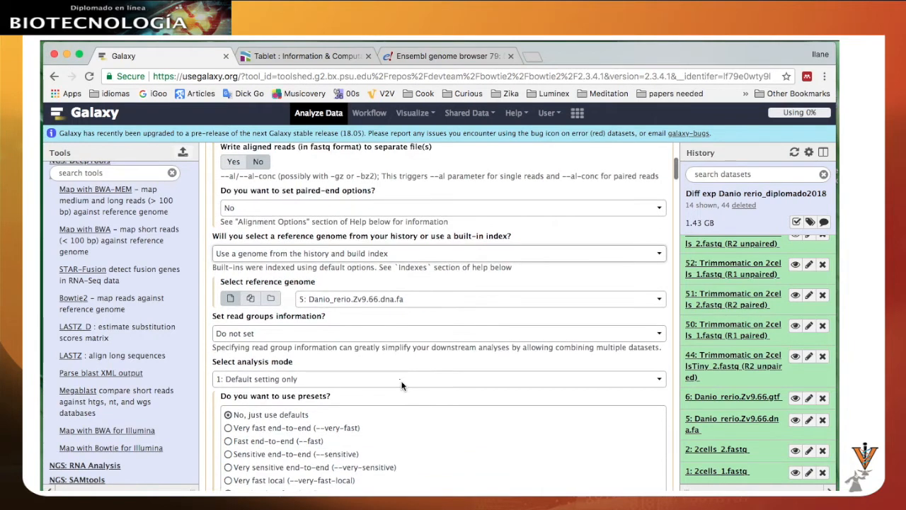
pyautogui.scroll(-1, 402, 384)
pyautogui.scroll(-1, 404, 347)
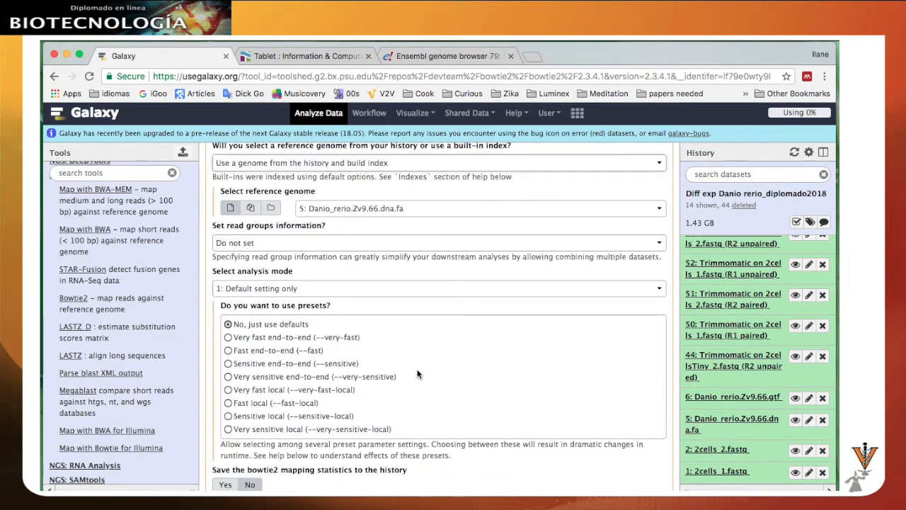
pyautogui.scroll(-1, 417, 374)
pyautogui.scroll(-1, 418, 352)
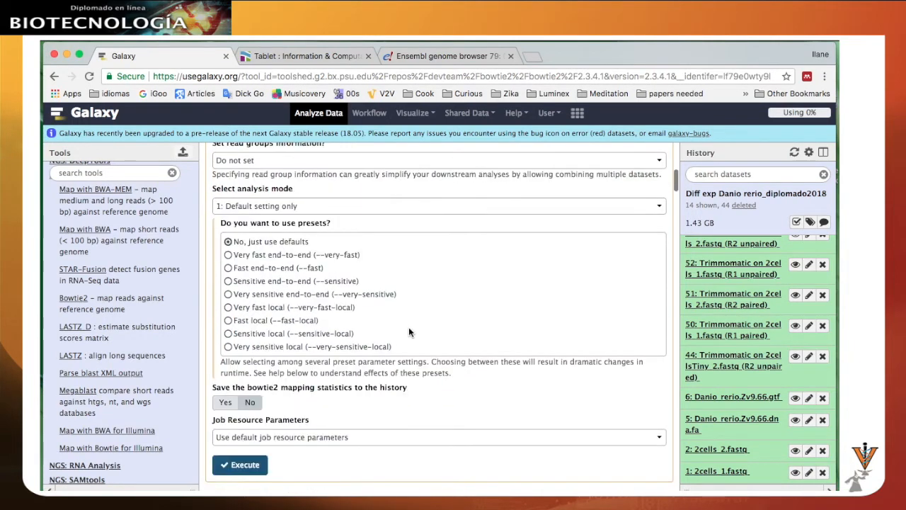
pyautogui.scroll(-1, 345, 418)
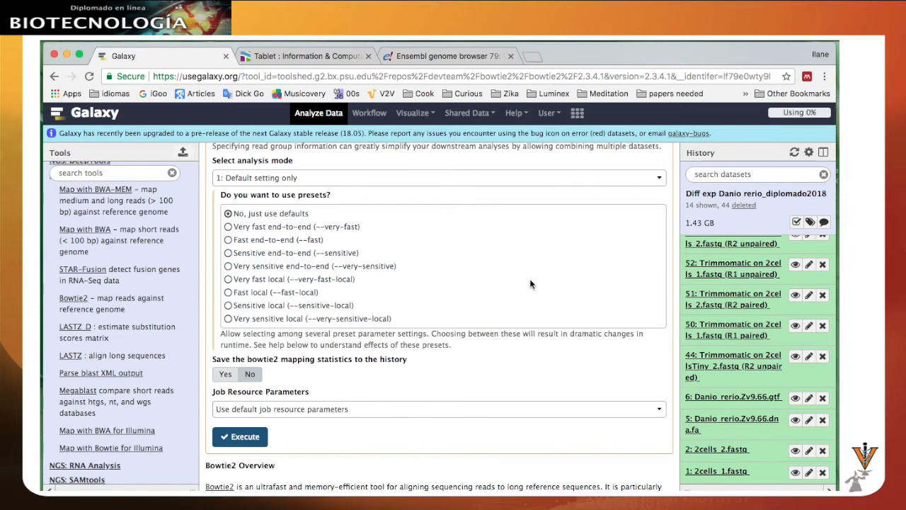
pyautogui.scroll(5, 532, 305)
pyautogui.scroll(4, 535, 332)
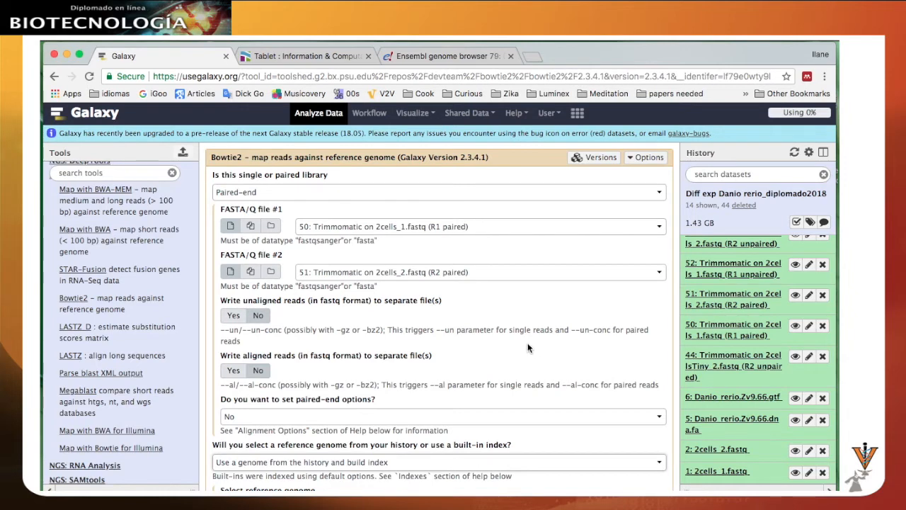
# View the Bowtie2 aligned reads (sorted BAM) dataset 58 and examine its alignment columns from QNAME to SEQ.
pyautogui.scroll(1, 739, 303)
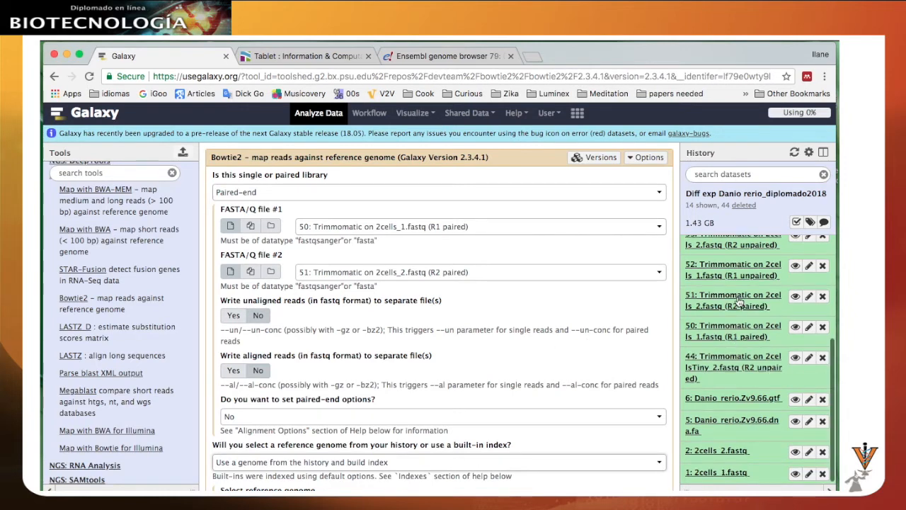
pyautogui.scroll(5, 739, 302)
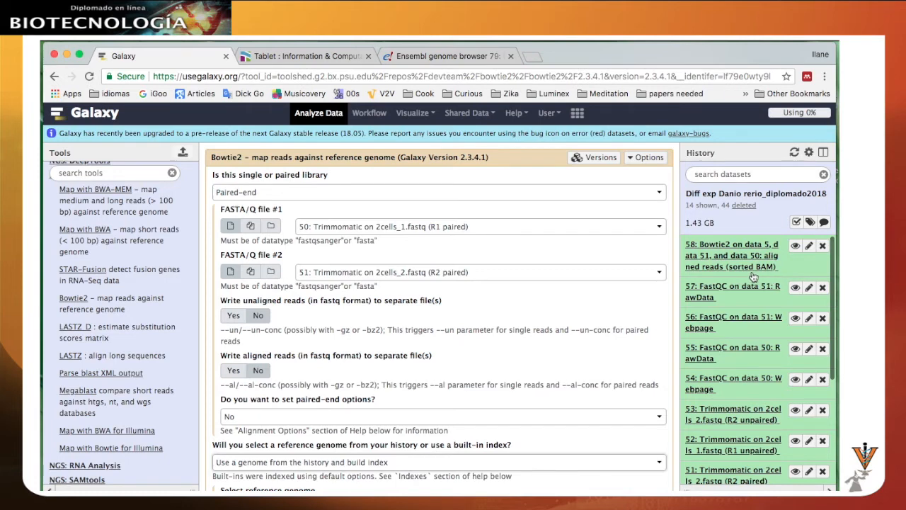
pyautogui.click(795, 245)
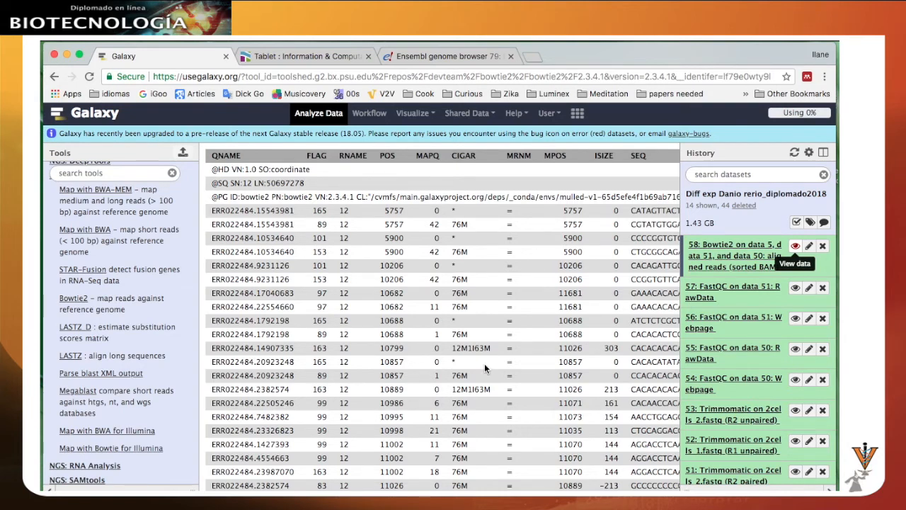
pyautogui.hscroll(3, 547, 326)
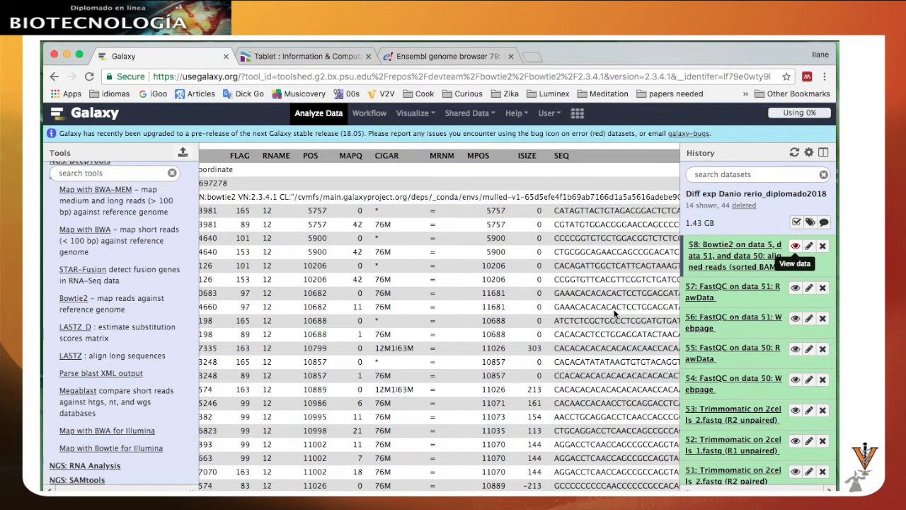
pyautogui.hscroll(-2, 583, 322)
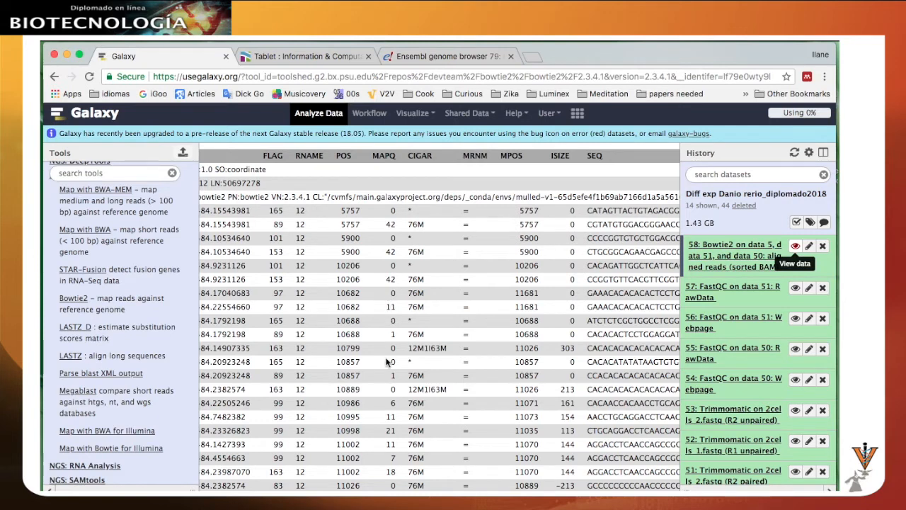
pyautogui.hscroll(2, 388, 337)
pyautogui.hscroll(-4, 372, 340)
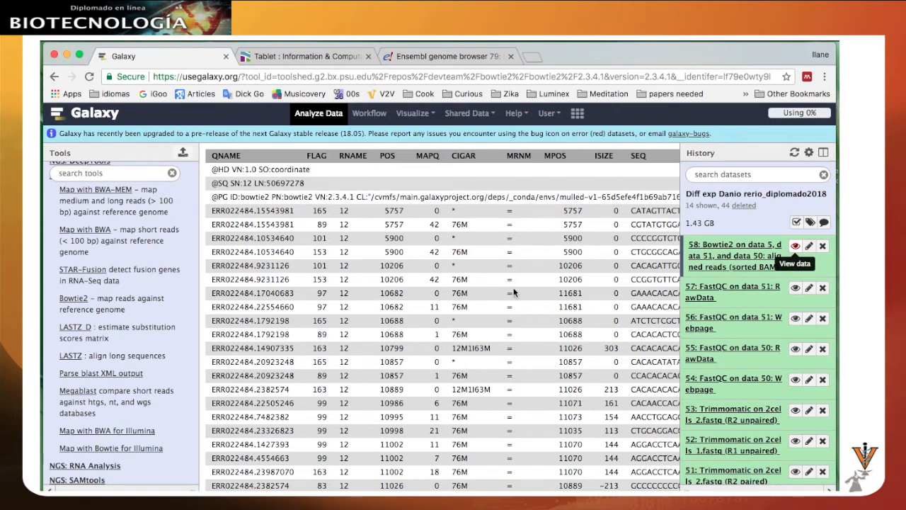
# Read across the alignment table to the SEQ and QUAL columns and return to the QNAME column.
pyautogui.hscroll(1, 424, 292)
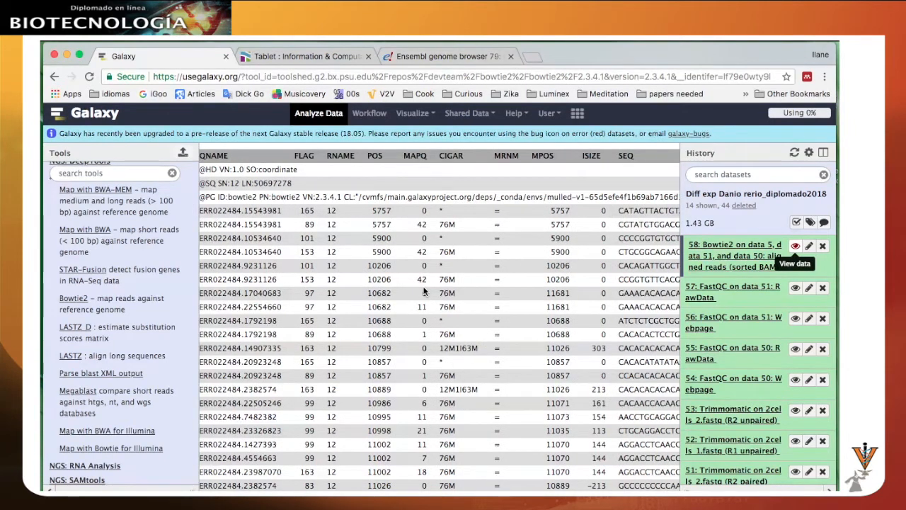
pyautogui.hscroll(5, 424, 291)
pyautogui.hscroll(4, 352, 290)
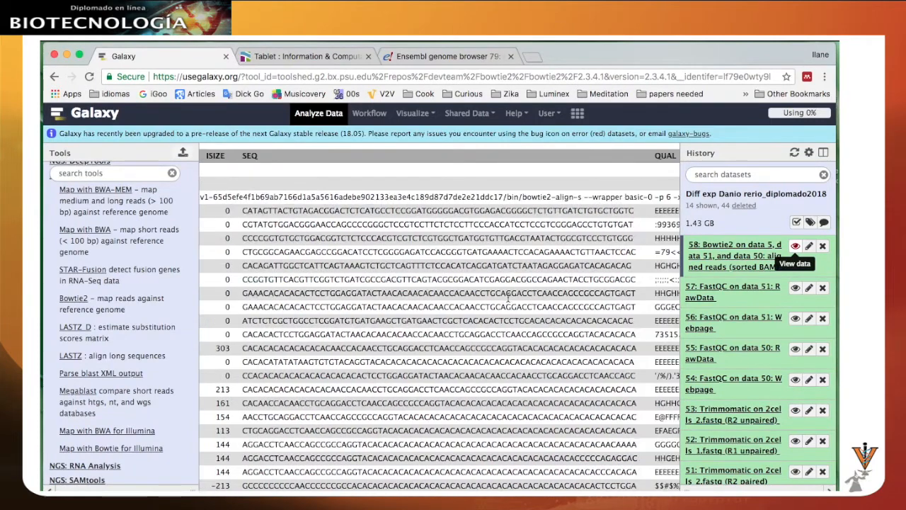
pyautogui.hscroll(-1, 458, 302)
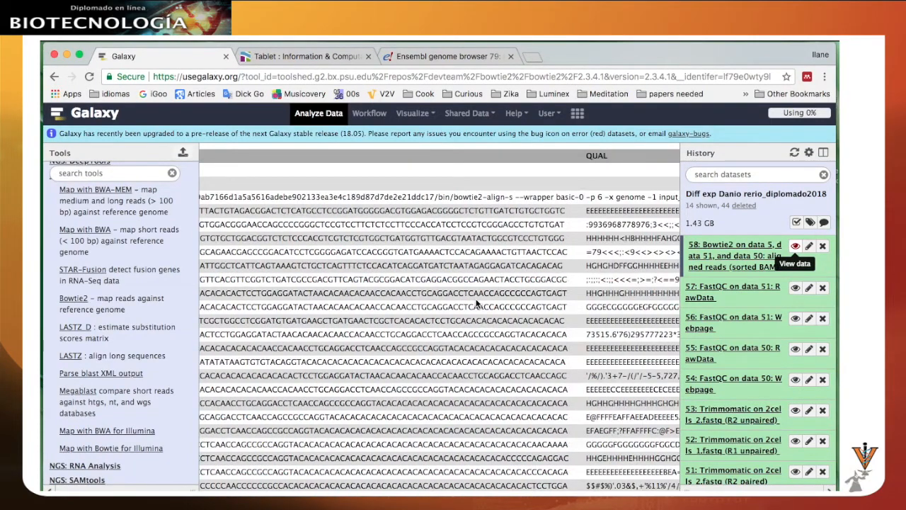
pyautogui.hscroll(-4, 477, 303)
pyautogui.hscroll(-8, 407, 299)
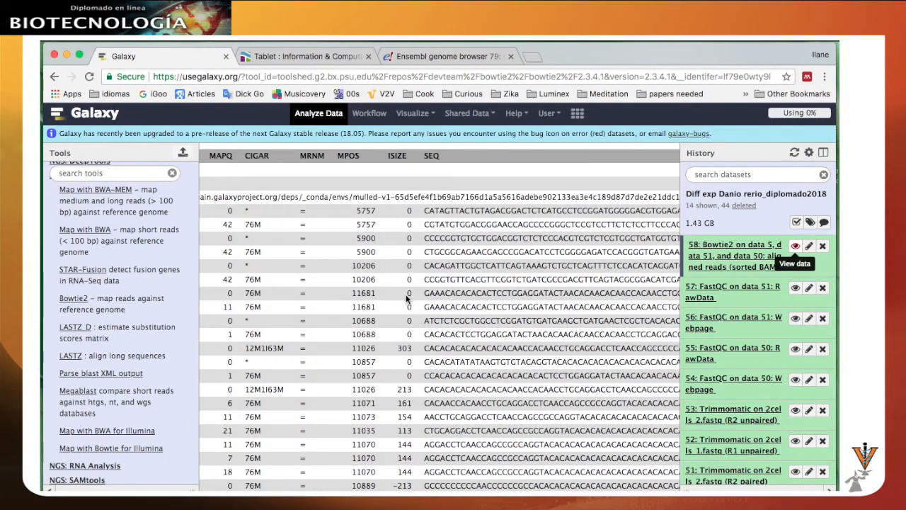
pyautogui.hscroll(-4, 439, 301)
pyautogui.hscroll(-5, 495, 307)
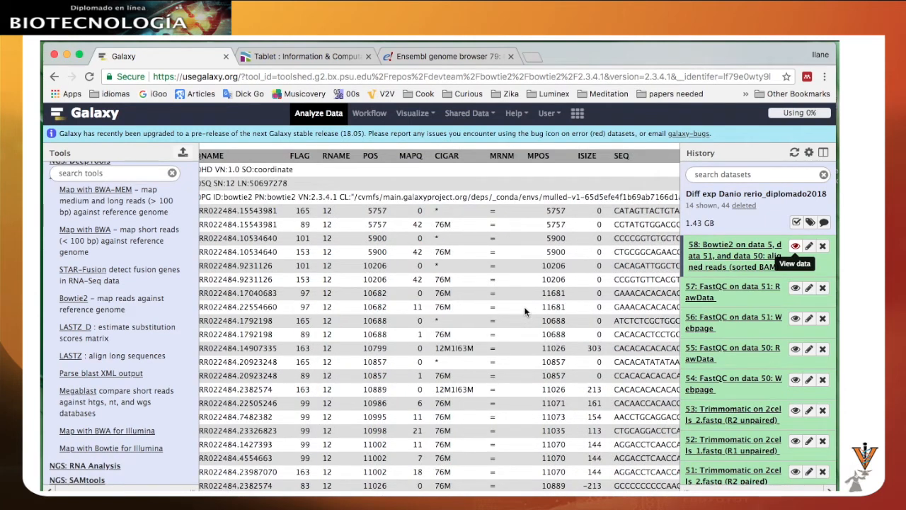
pyautogui.hscroll(-1, 595, 318)
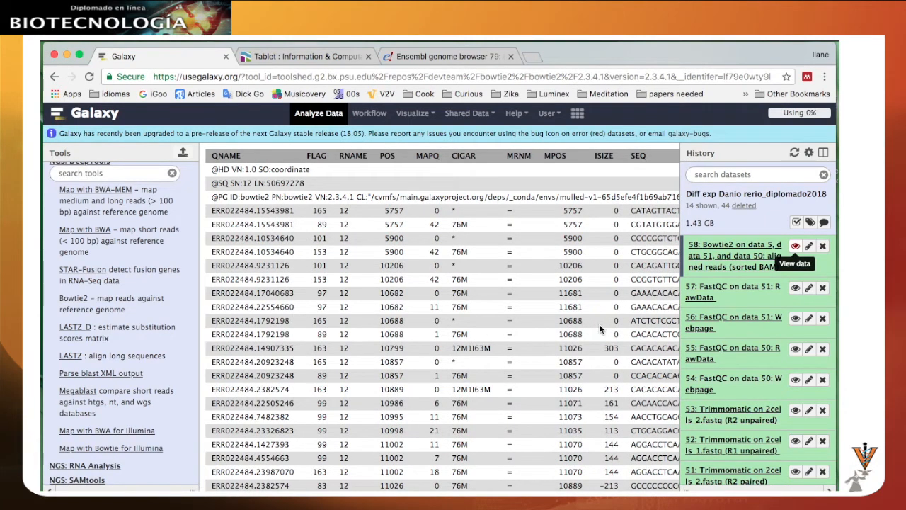
# Examine the MRNM, MPOS, ISIZE and SEQ columns of the aligned reads again, returning to the start of the table.
pyautogui.hscroll(3, 621, 304)
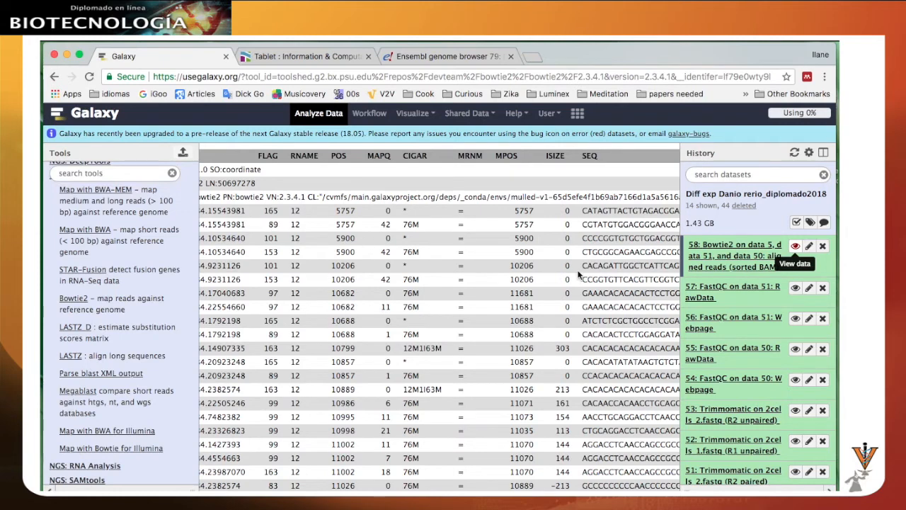
pyautogui.hscroll(2, 579, 278)
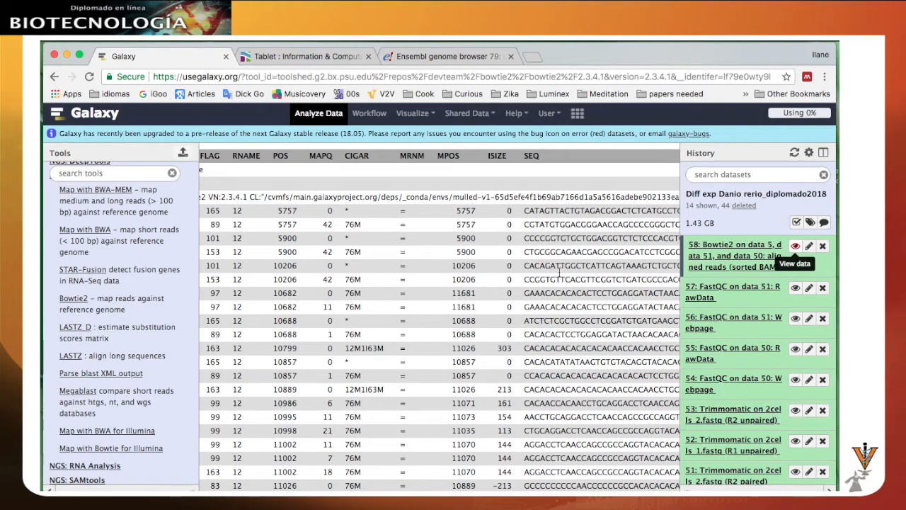
pyautogui.hscroll(5, 557, 278)
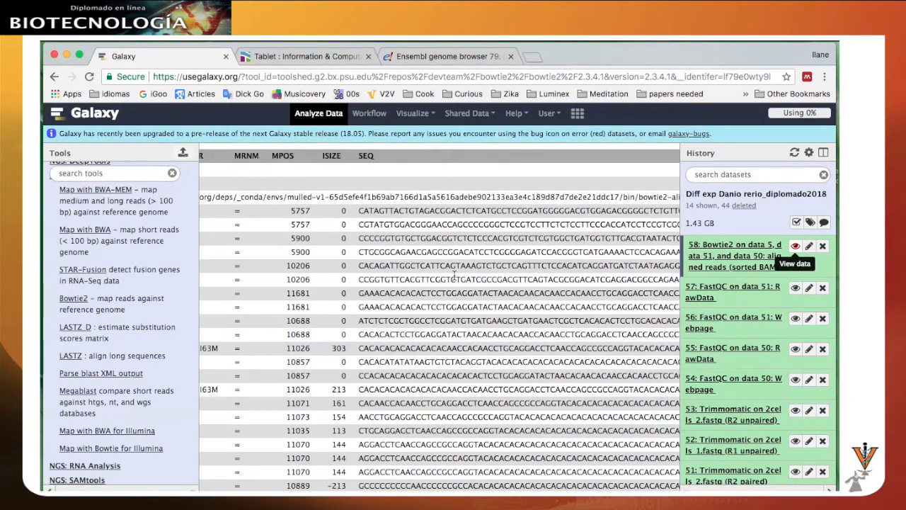
pyautogui.hscroll(-4, 464, 275)
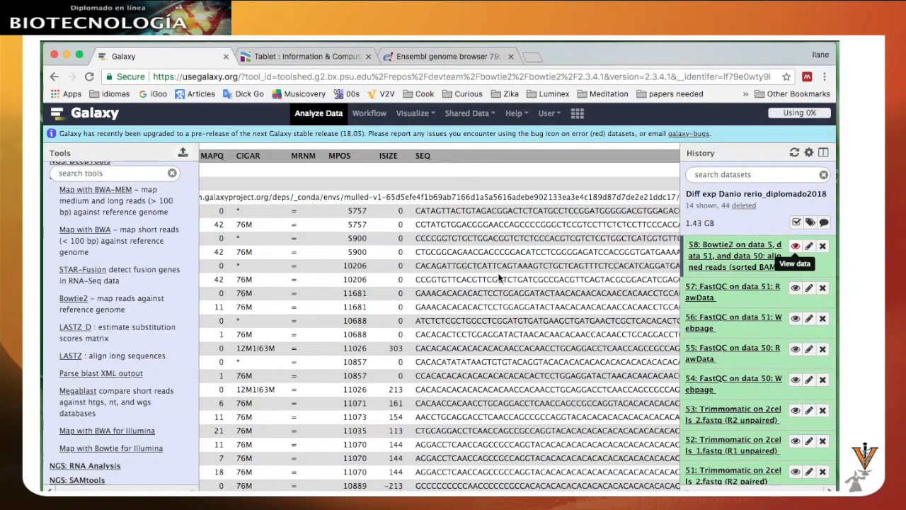
pyautogui.hscroll(-5, 485, 285)
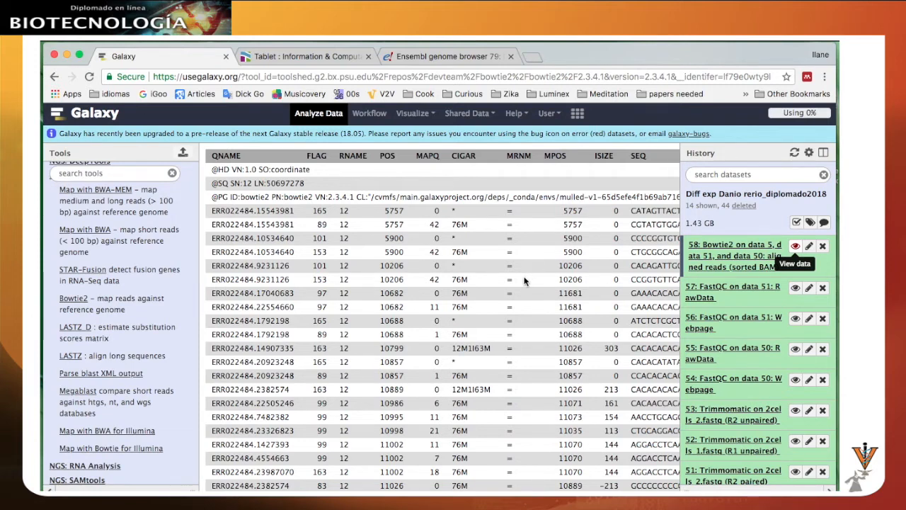
# Open the download page on the Tablet website and review the installers for Windows, Linux and macOS.
pyautogui.click(329, 54)
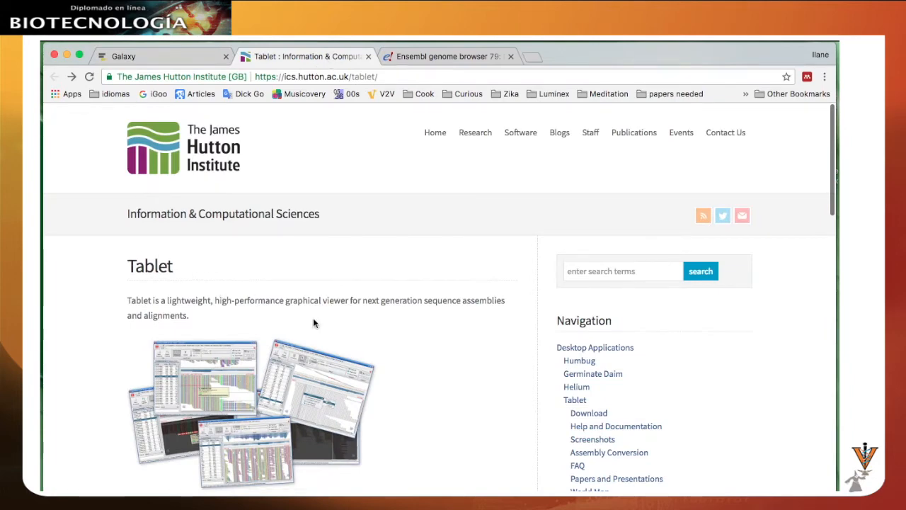
pyautogui.scroll(-2, 313, 323)
pyautogui.scroll(-2, 313, 286)
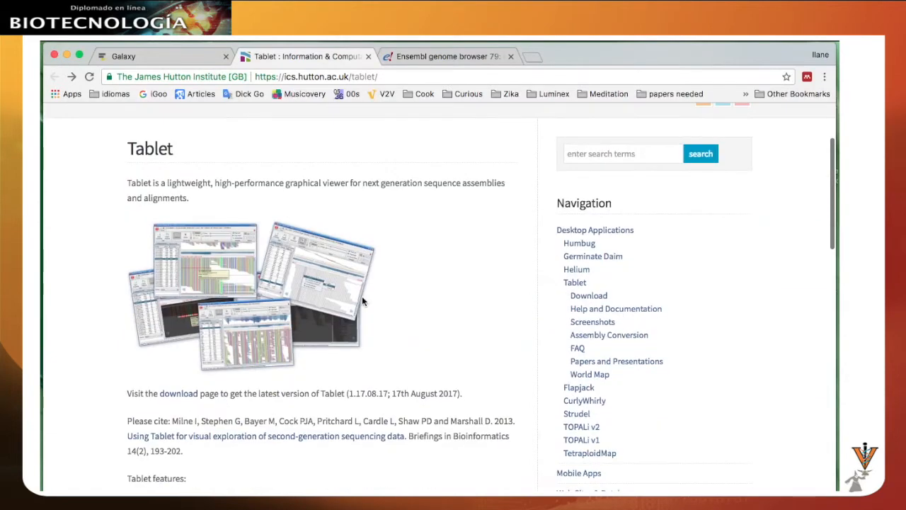
pyautogui.click(595, 303)
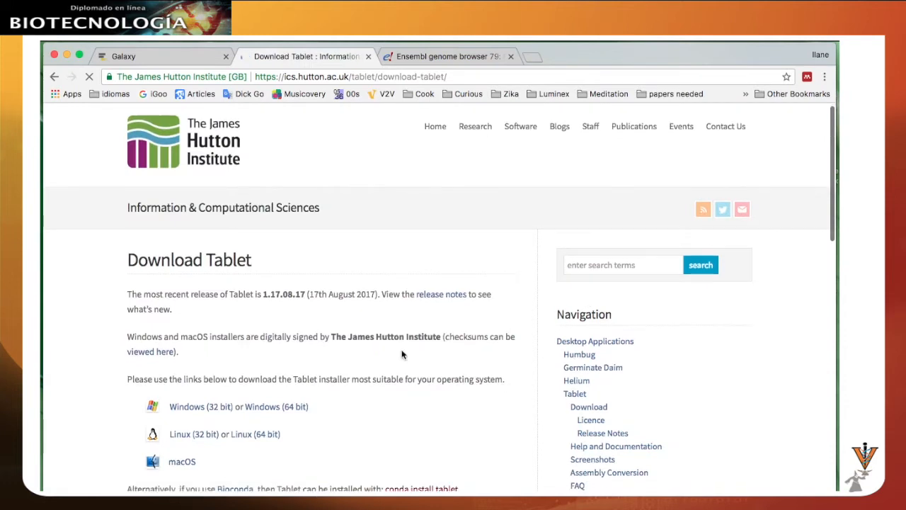
pyautogui.scroll(-2, 401, 354)
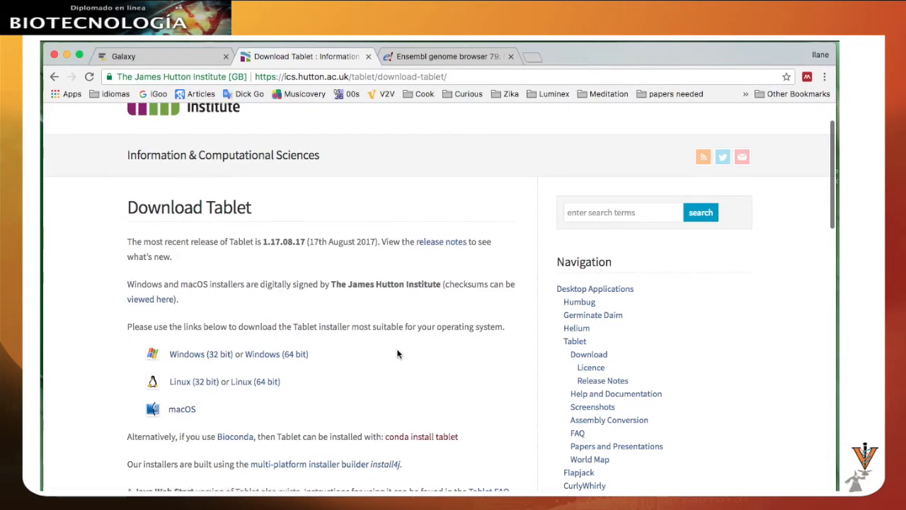
# View the Tablet setup wizard screenshot and the Tablet entry in the Applications folder, and close both windows.
pyautogui.hotkey('ctrl', 'Up')
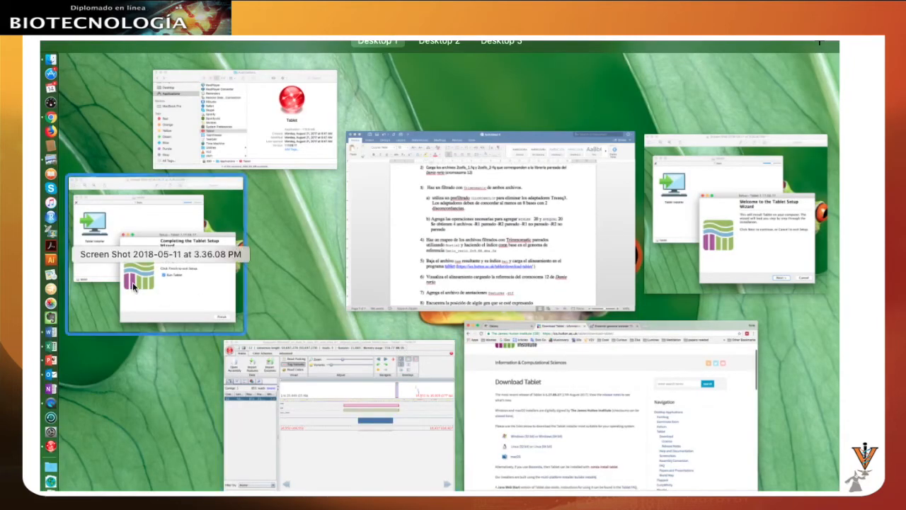
pyautogui.click(725, 231)
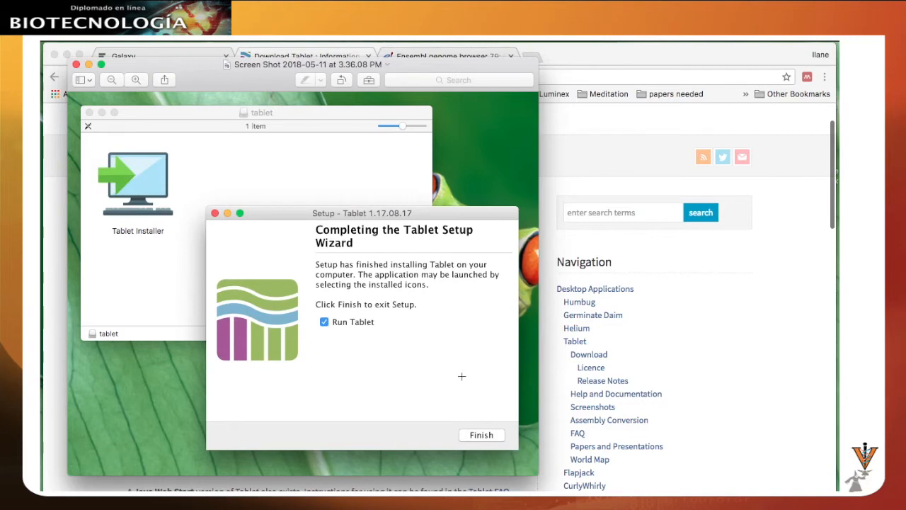
pyautogui.hotkey('ctrl', 'Up')
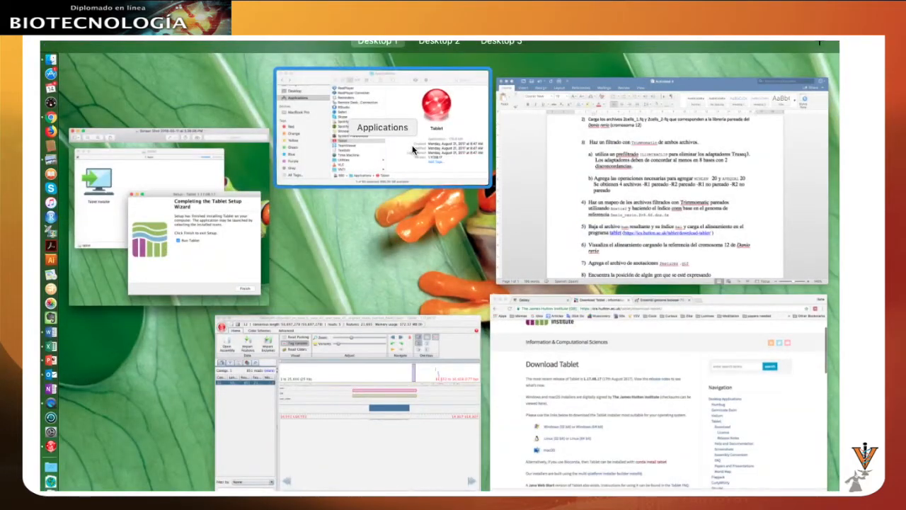
pyautogui.click(399, 143)
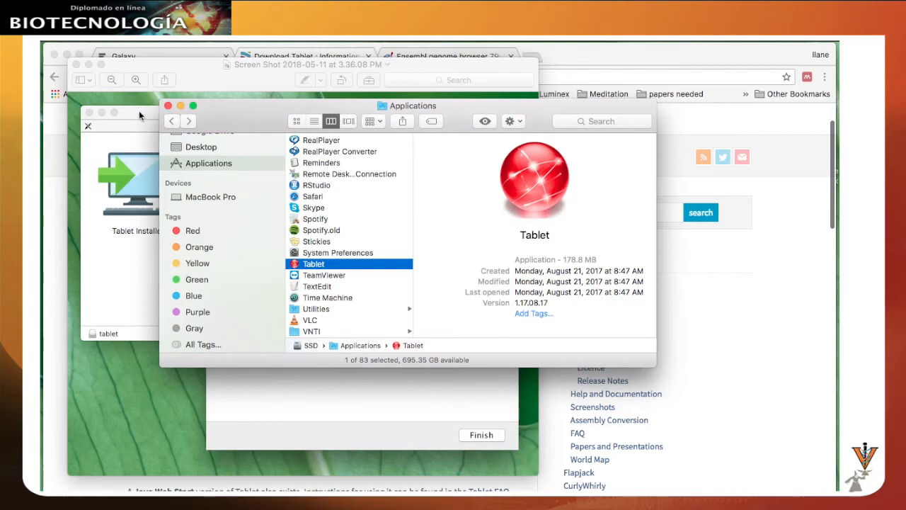
pyautogui.click(167, 106)
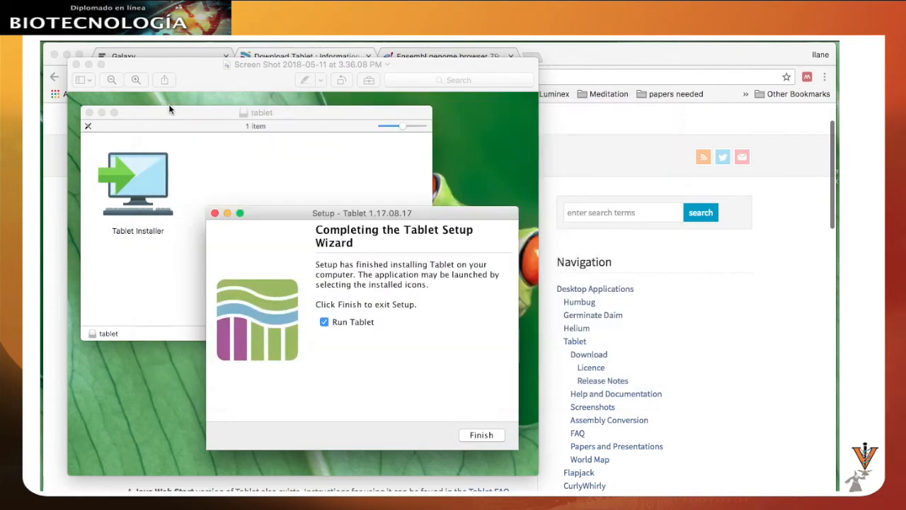
pyautogui.click(70, 74)
# Switch to the Tablet program and reposition its window so that the whole alignment view fits on screen.
pyautogui.hotkey('ctrl', 'Up')
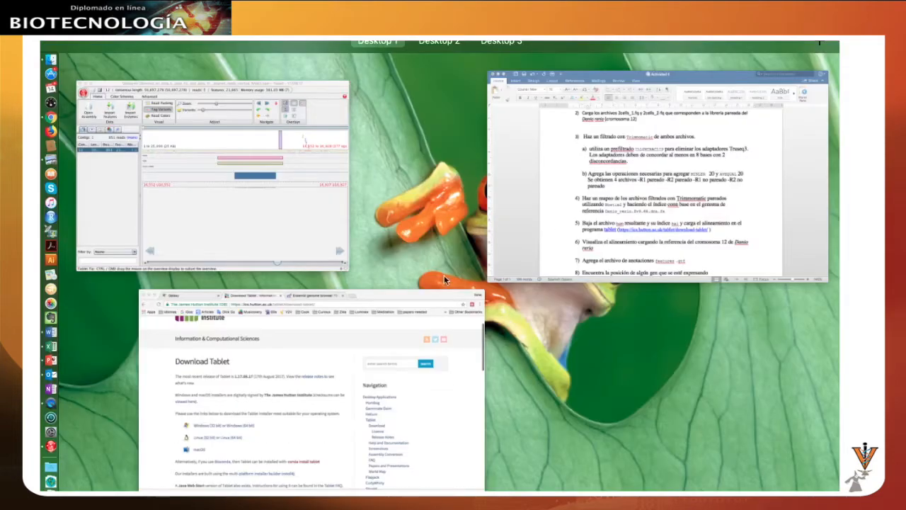
pyautogui.click(264, 243)
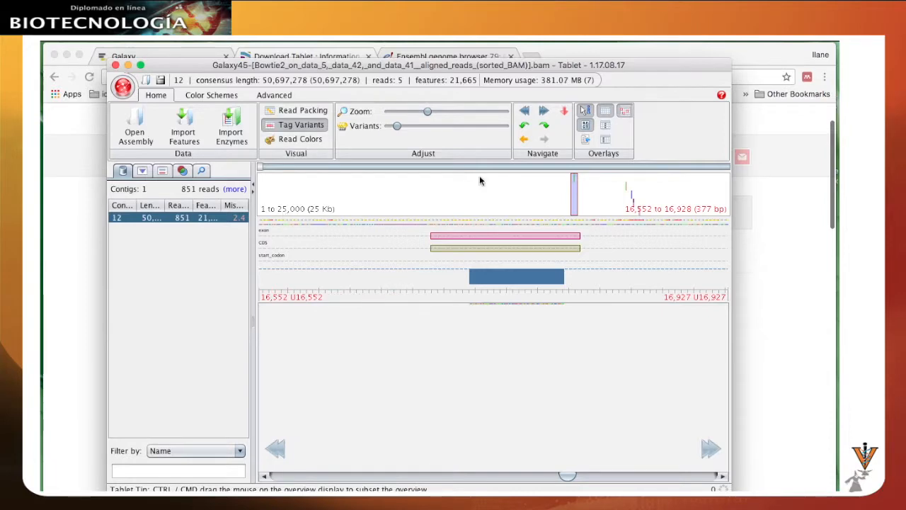
pyautogui.moveTo(652, 70); pyautogui.dragTo(665, 57)
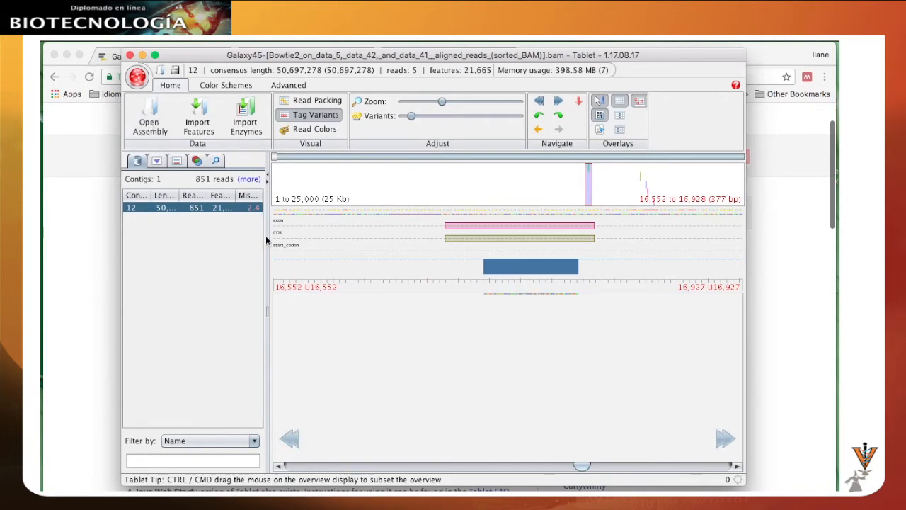
# Return to Galaxy, expand Bowtie2 dataset 58 and view its download options for the dataset and the bam_index, leaving them unused.
pyautogui.hotkey('ctrl', 'Up')
pyautogui.click(386, 337)
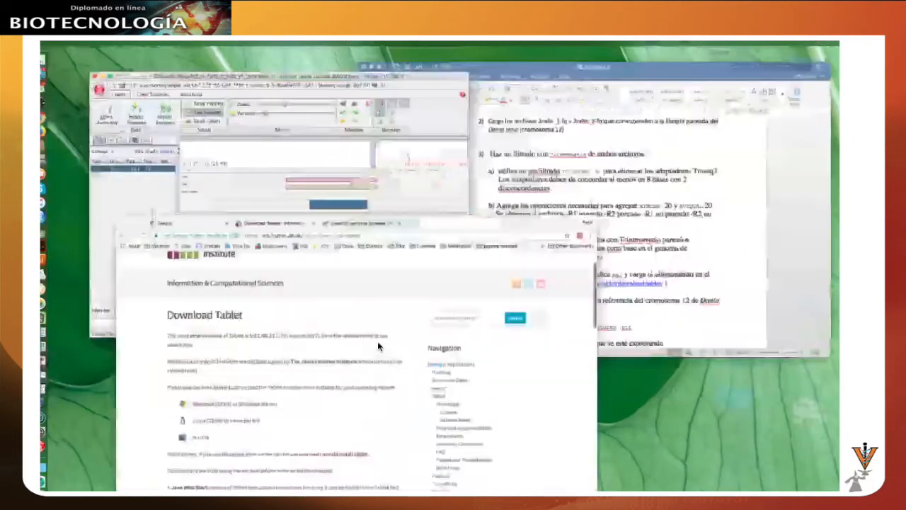
pyautogui.click(166, 57)
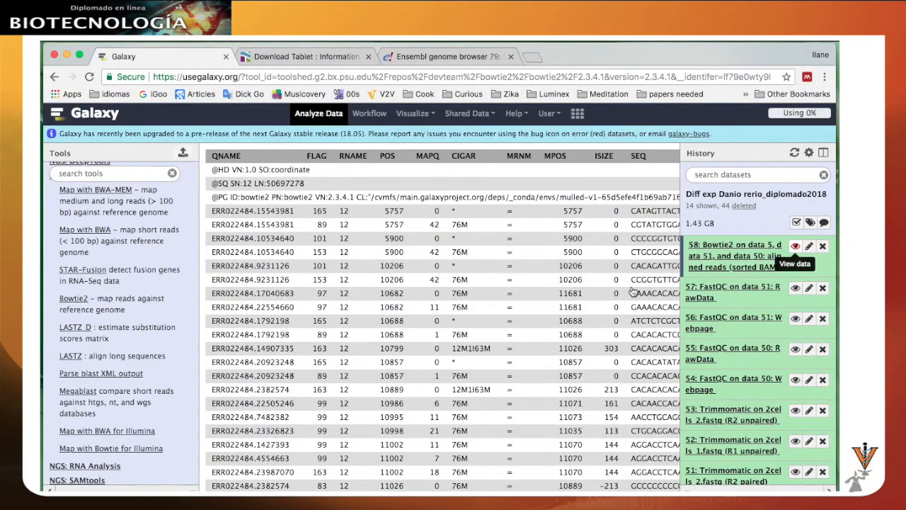
pyautogui.click(722, 262)
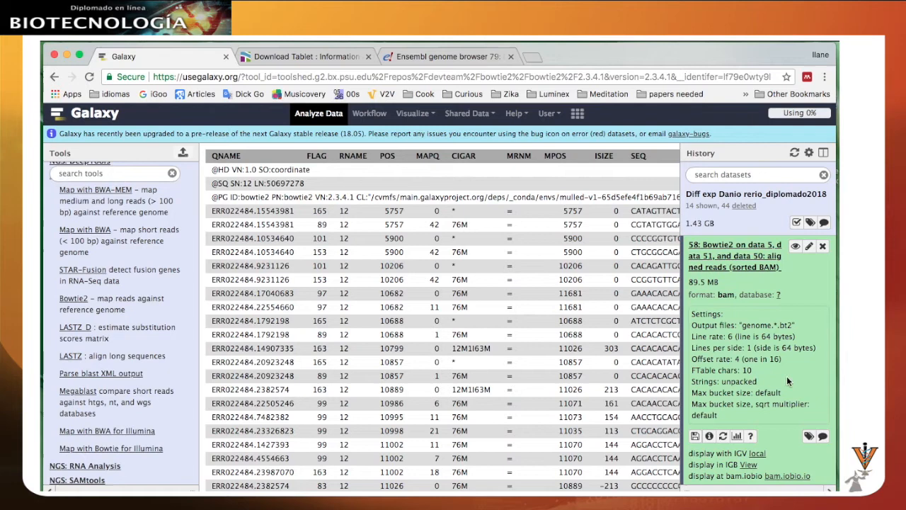
pyautogui.scroll(-2, 787, 376)
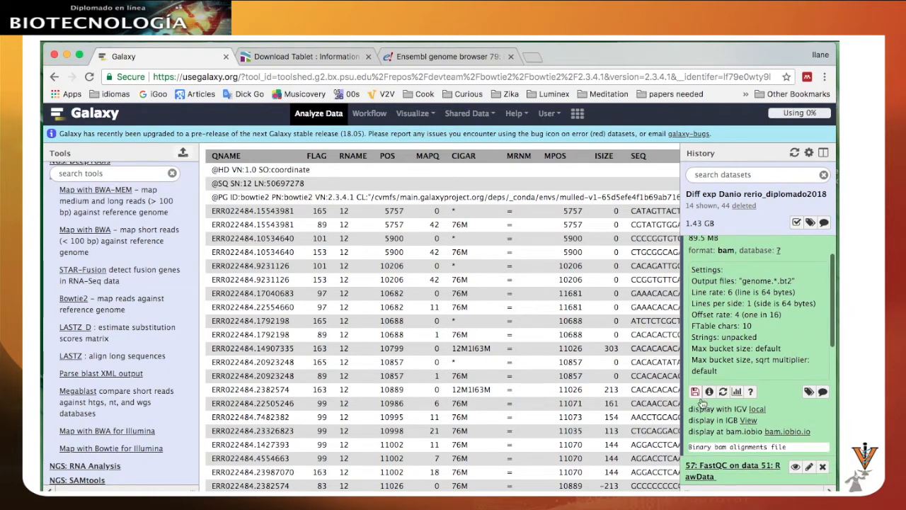
pyautogui.click(695, 394)
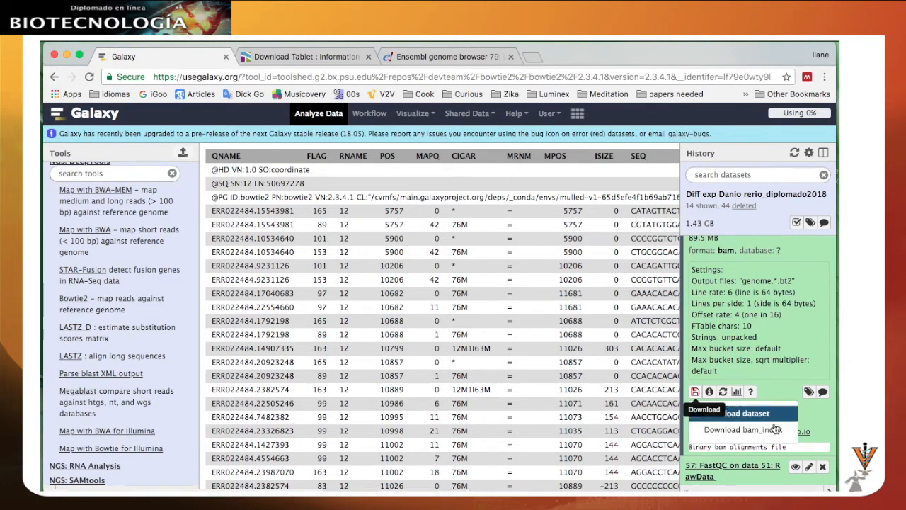
pyautogui.click(819, 251)
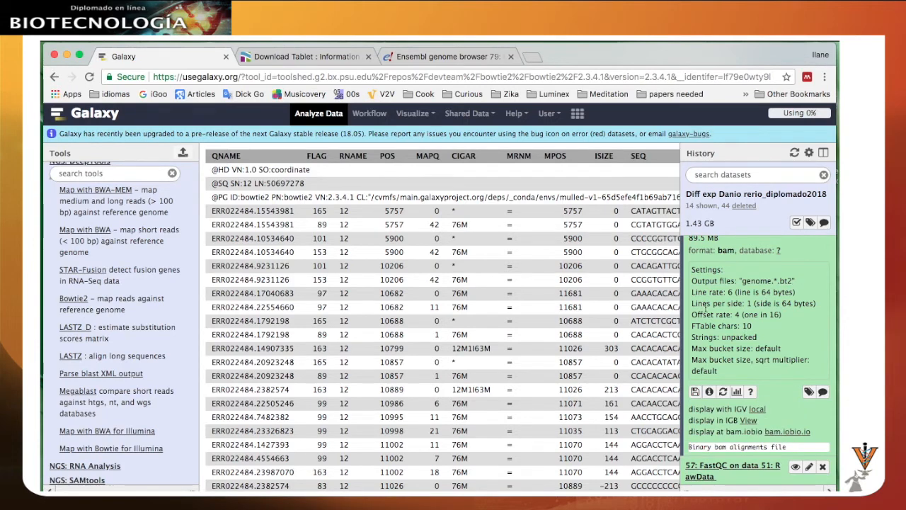
# Switch back to Tablet and bring up the Open Assembly dialog.
pyautogui.hotkey('ctrl', 'Up')
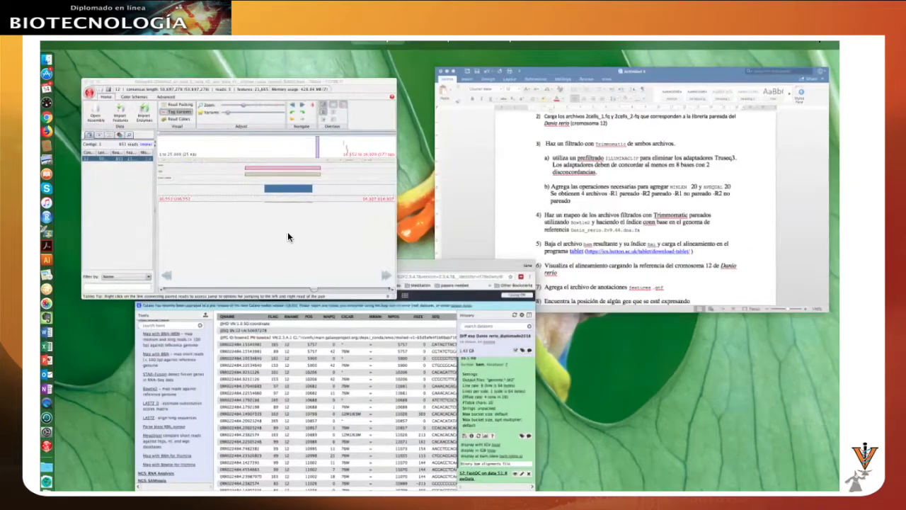
pyautogui.click(288, 231)
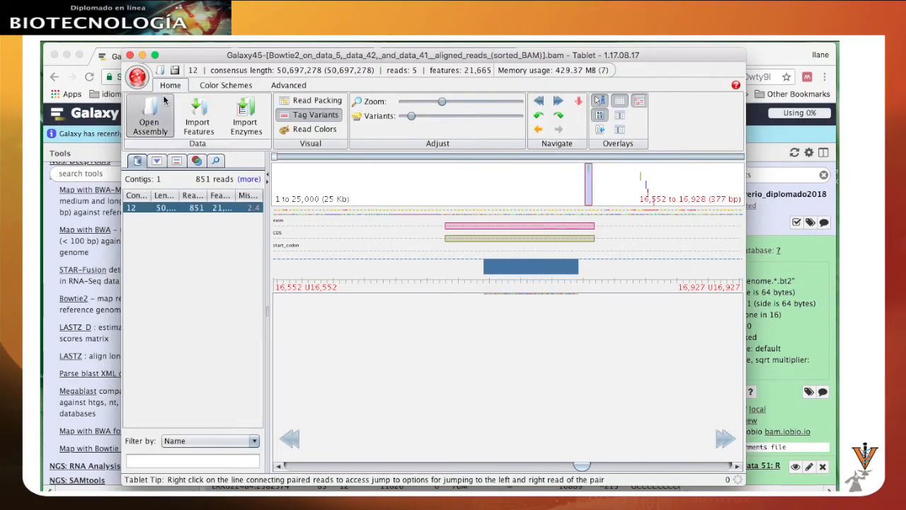
pyautogui.click(150, 113)
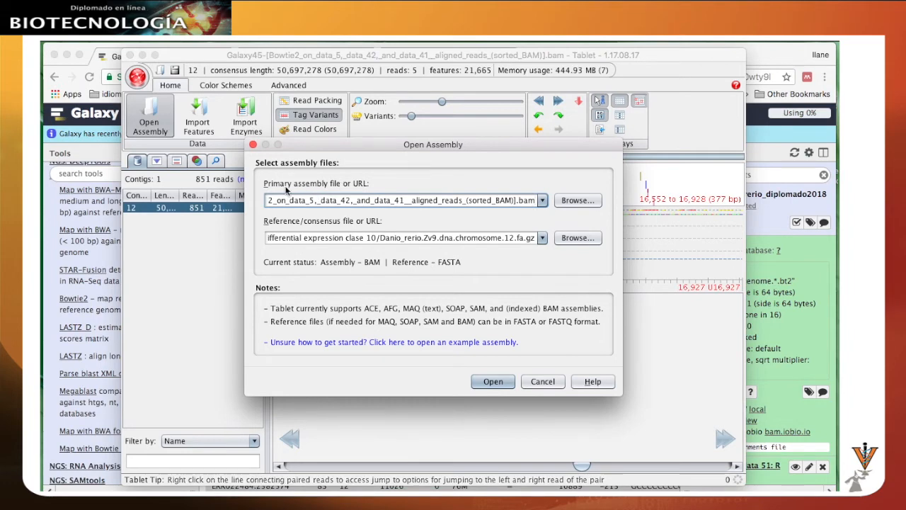
# Browse the Differential expression clase 10 folder for the primary assembly, select the Galaxy45 sorted BAM file, and cancel the file selection.
pyautogui.click(567, 202)
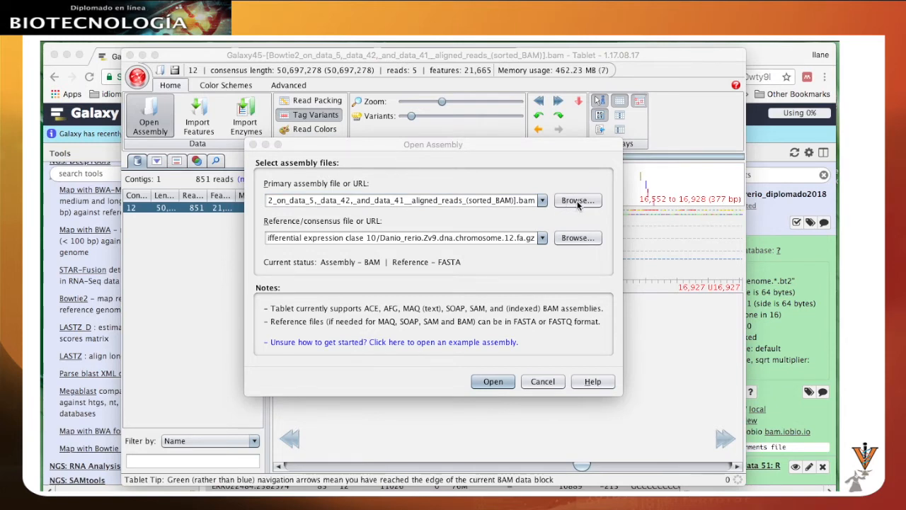
pyautogui.click(577, 200)
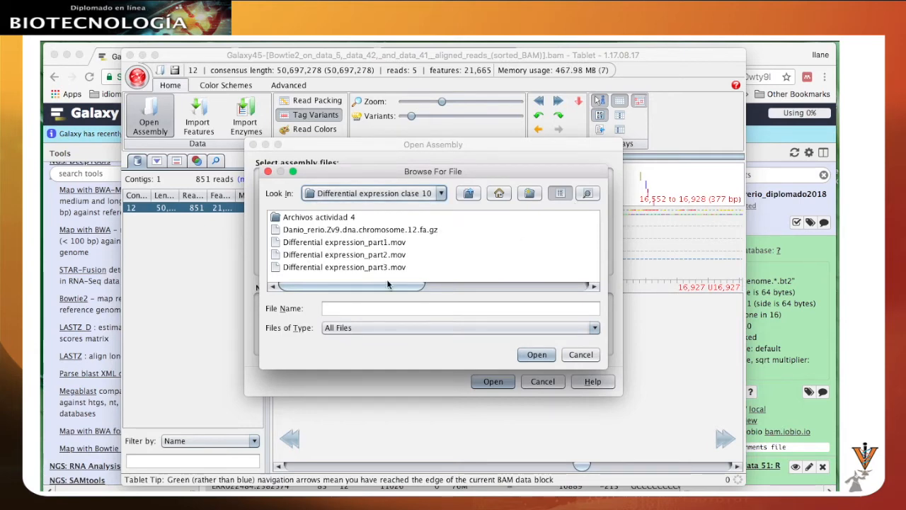
pyautogui.moveTo(388, 288); pyautogui.dragTo(552, 304)
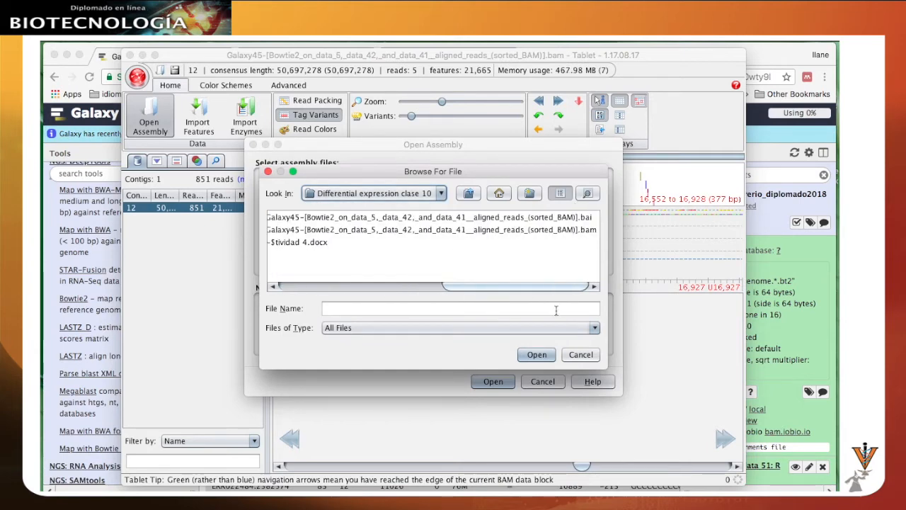
pyautogui.click(579, 234)
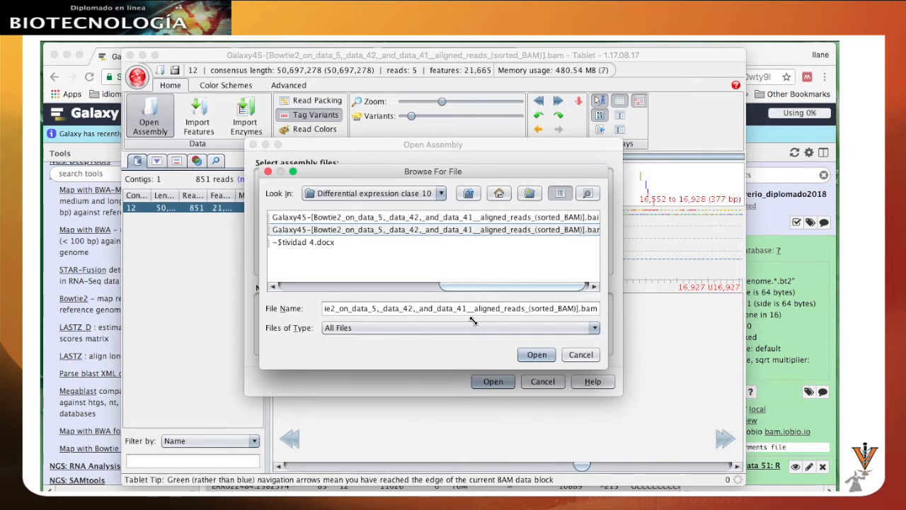
pyautogui.click(580, 354)
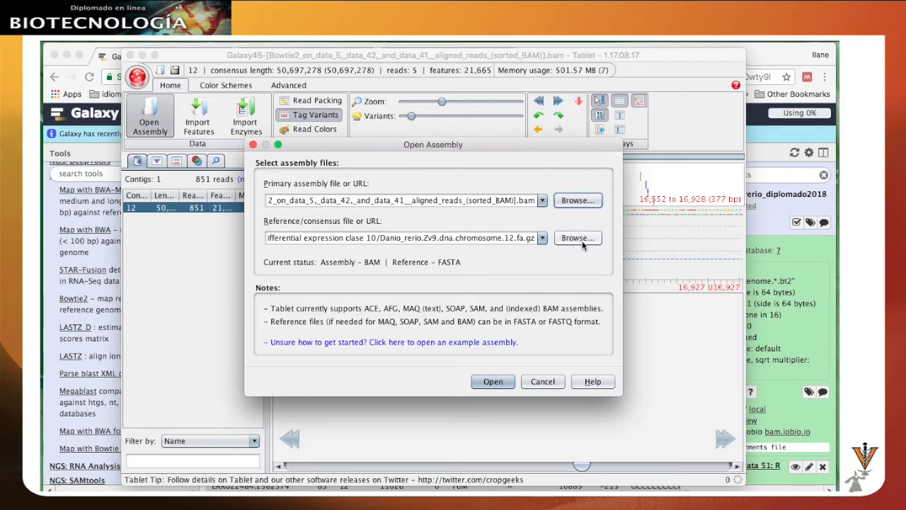
# Switch to the Ensembl release 79 Zebrafish page in the browser and examine the Zv9 genome assembly options, including the DNA sequence download.
pyautogui.click(762, 134)
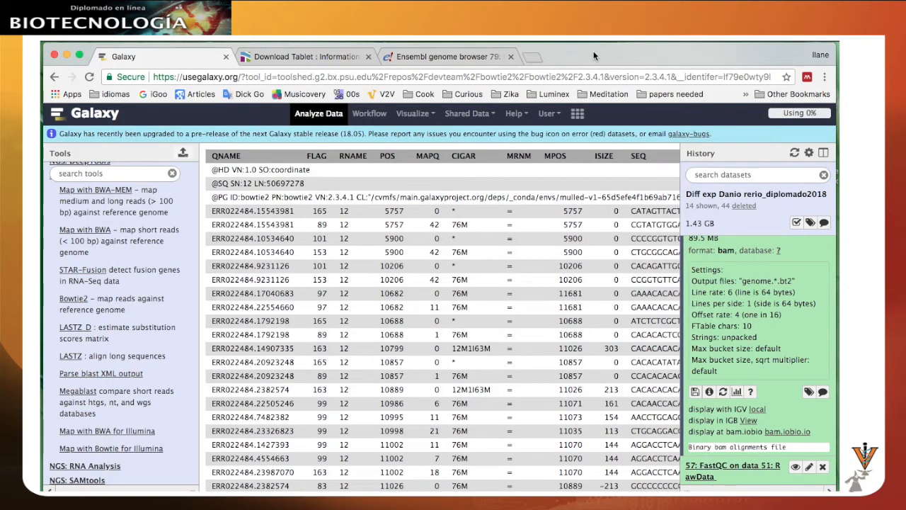
pyautogui.click(446, 56)
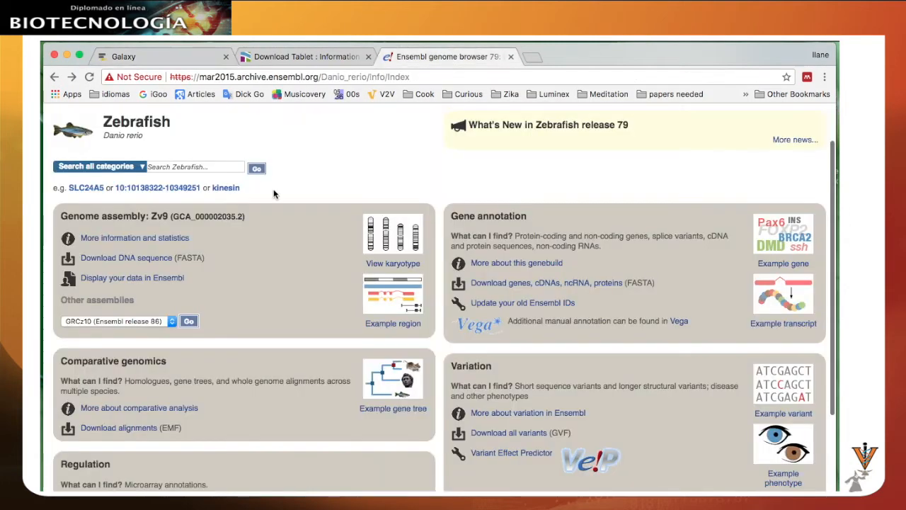
pyautogui.scroll(2, 333, 212)
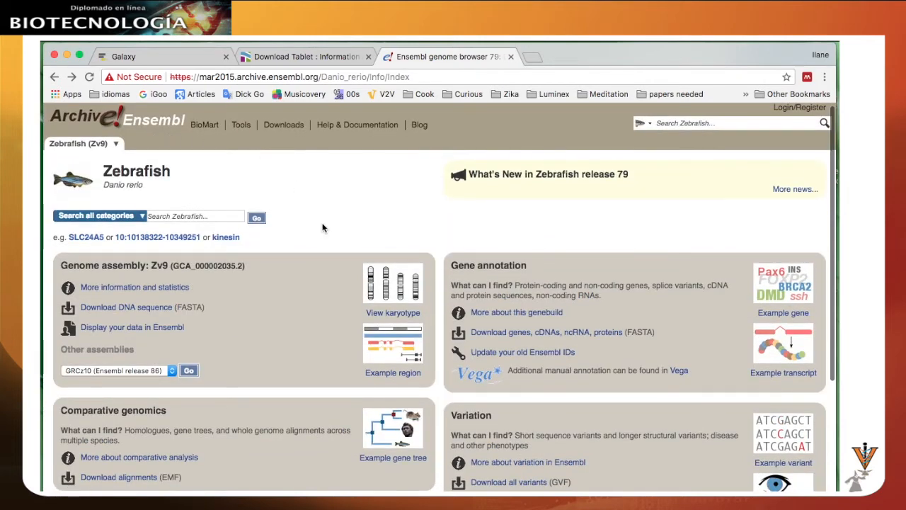
pyautogui.scroll(-2, 323, 220)
pyautogui.scroll(1, 322, 212)
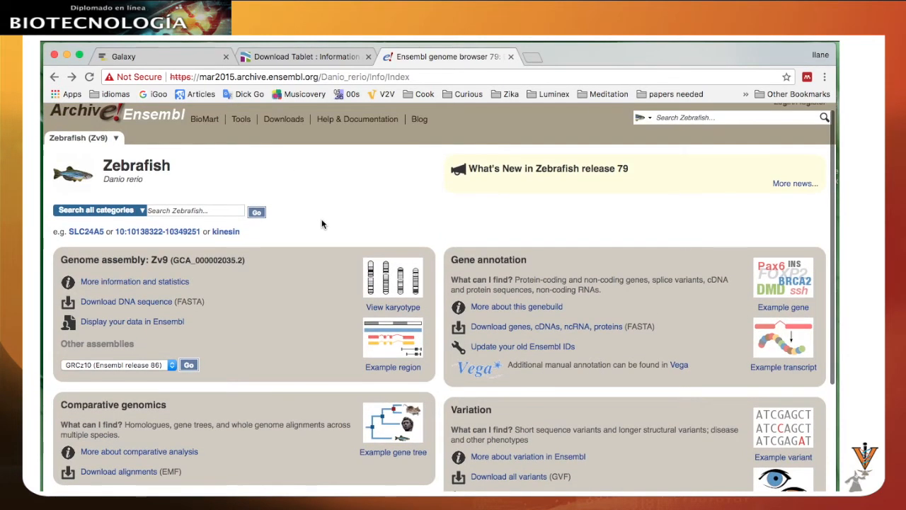
pyautogui.scroll(-1, 322, 221)
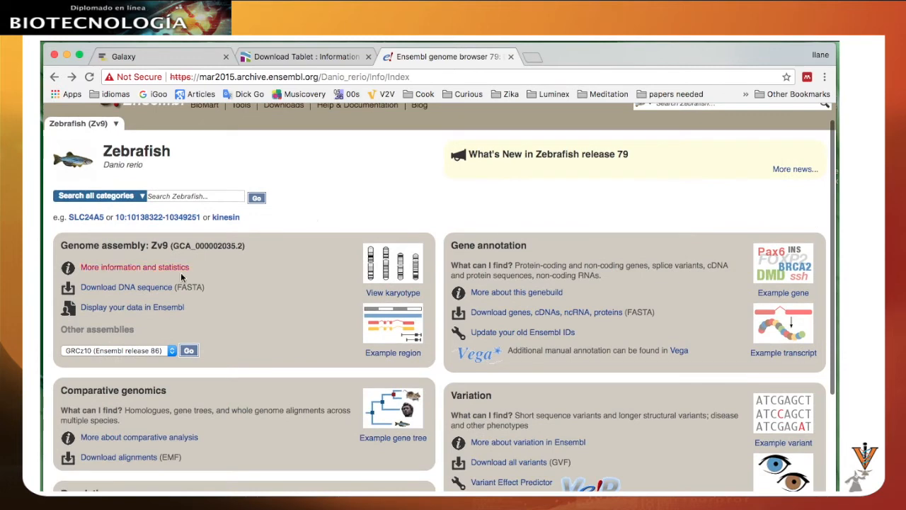
pyautogui.scroll(-1, 275, 310)
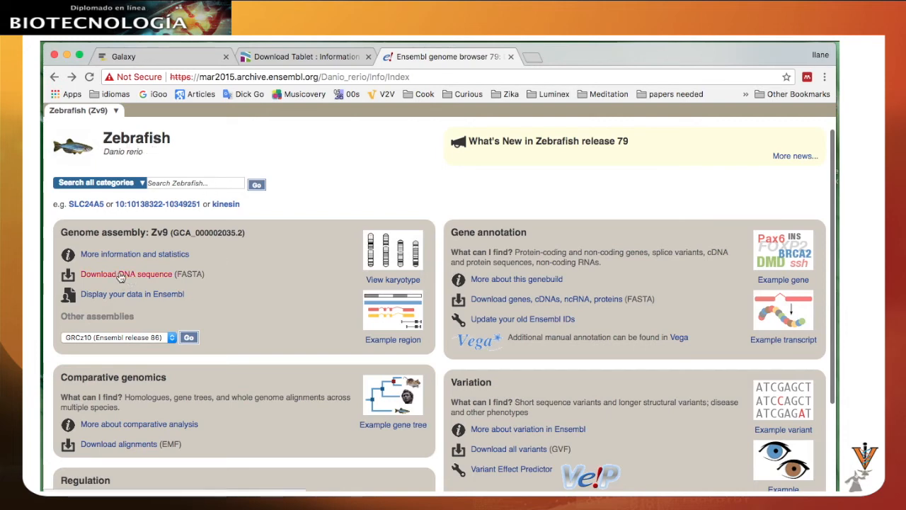
# Open the Ensembl release-79 danio_rerio DNA FASTA directory and look through the chromosome files.
pyautogui.rightClick(71, 77)
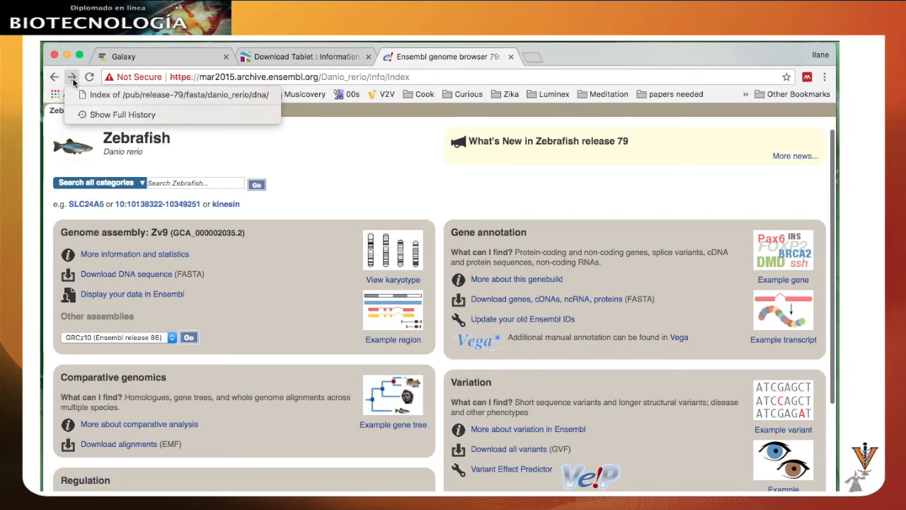
pyautogui.click(73, 94)
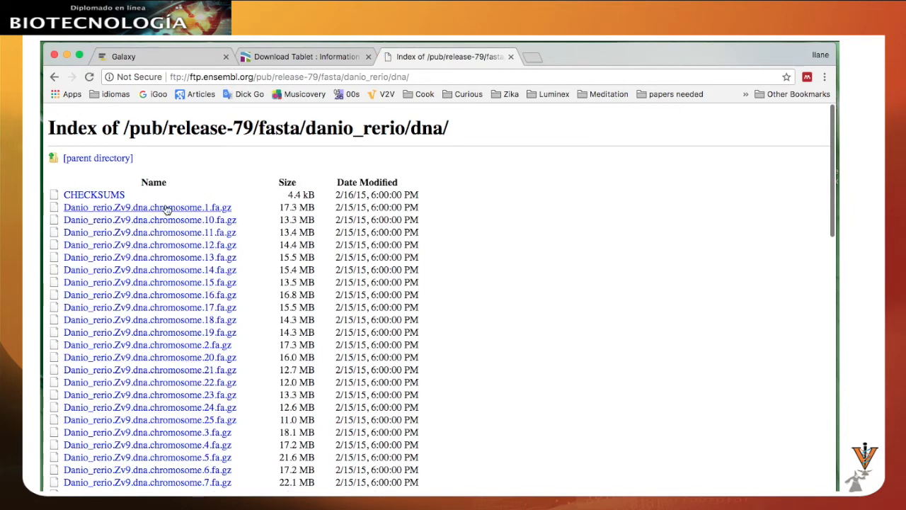
pyautogui.scroll(-1, 267, 298)
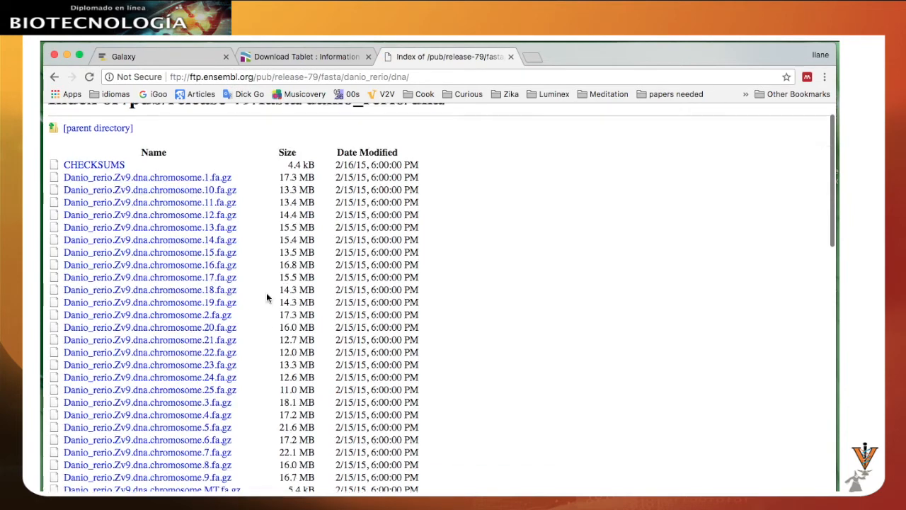
# Look through the danio_rerio chromosome FASTA list once more and switch back to Tablet's Open Assembly dialog.
pyautogui.scroll(-5, 267, 296)
pyautogui.scroll(6, 267, 340)
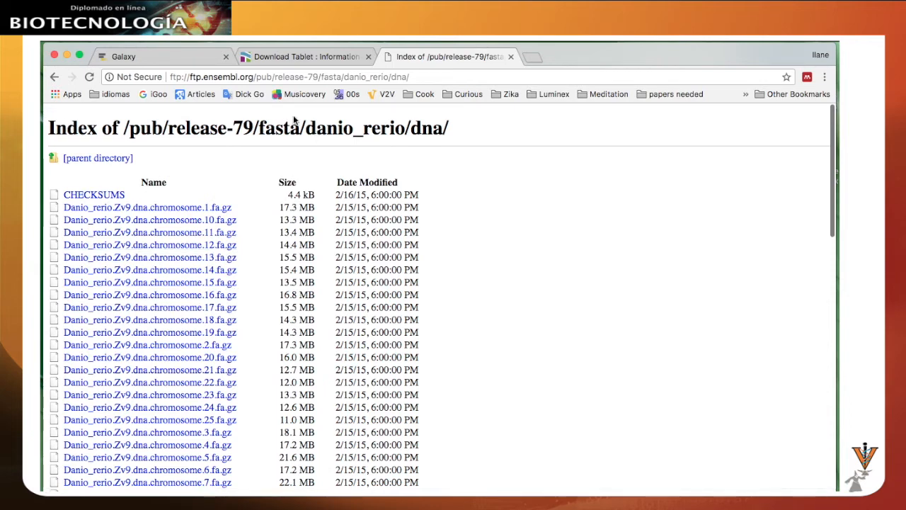
pyautogui.hotkey('ctrl', 'Up')
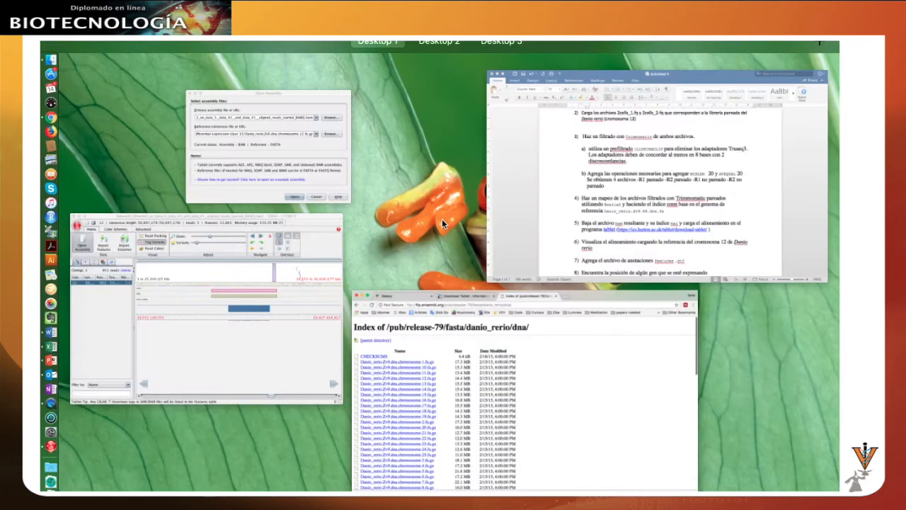
pyautogui.click(260, 334)
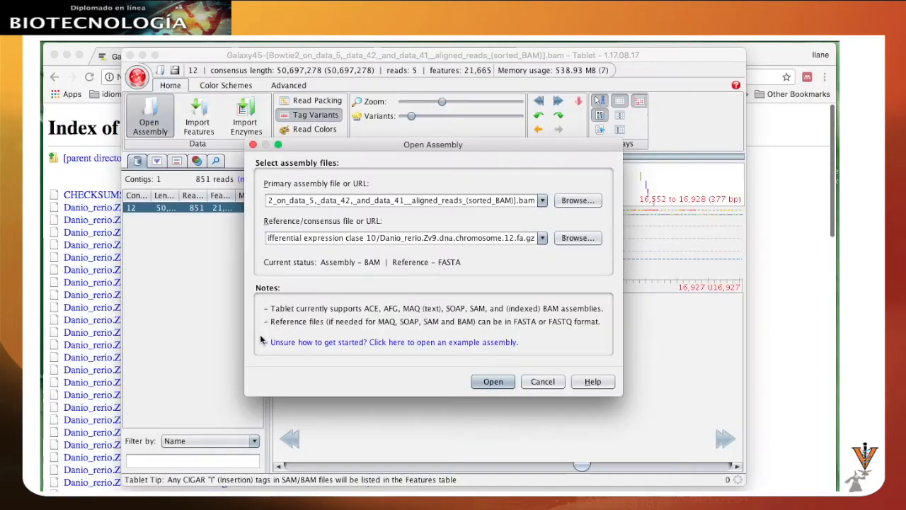
# Browse the Differential expression clase 10 folder for the reference, select Danio_rerio.Zv9.dna.chromosome.12.fa.gz, and cancel the file selection.
pyautogui.click(566, 239)
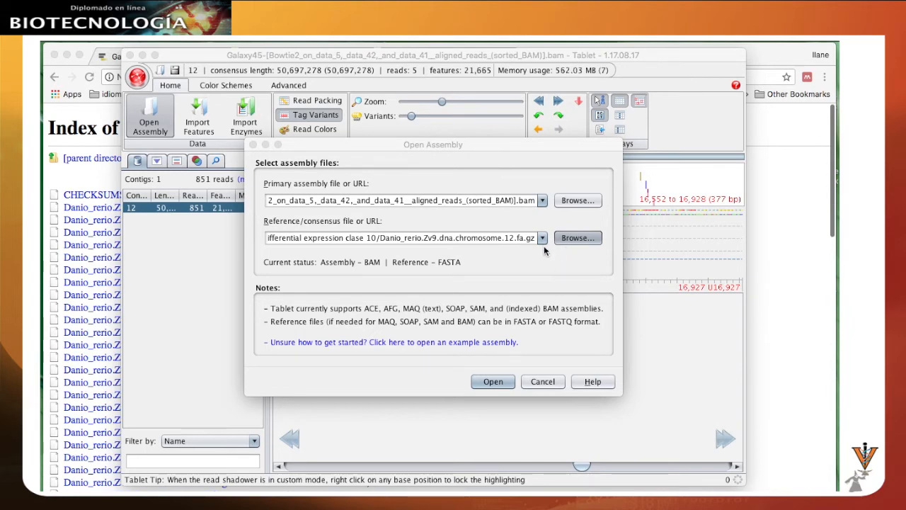
pyautogui.click(556, 239)
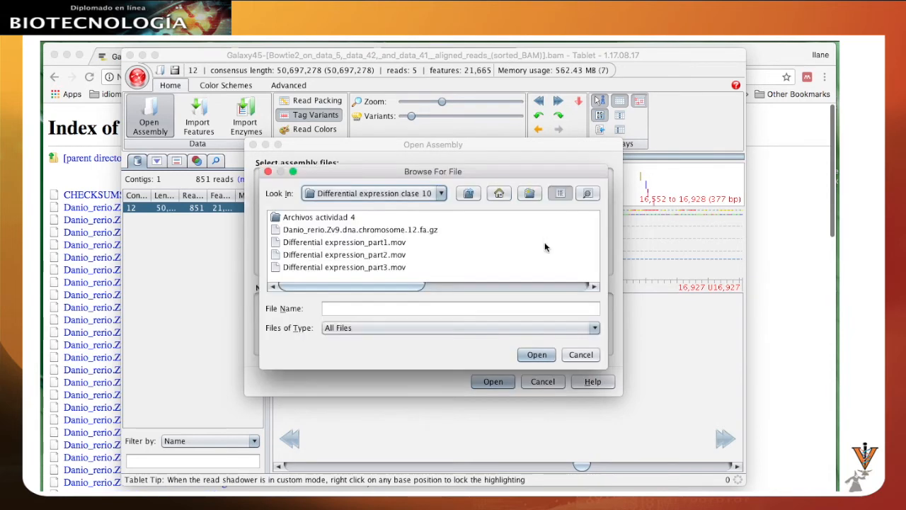
pyautogui.click(405, 231)
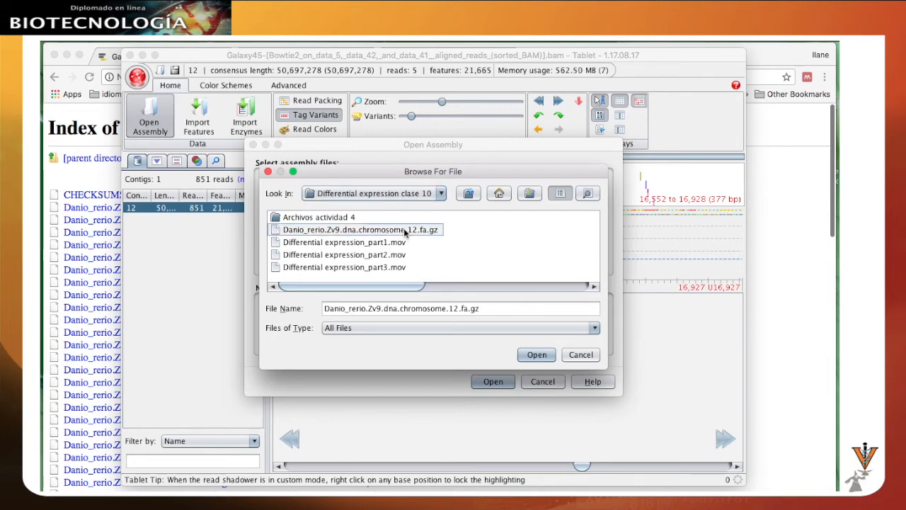
pyautogui.click(587, 358)
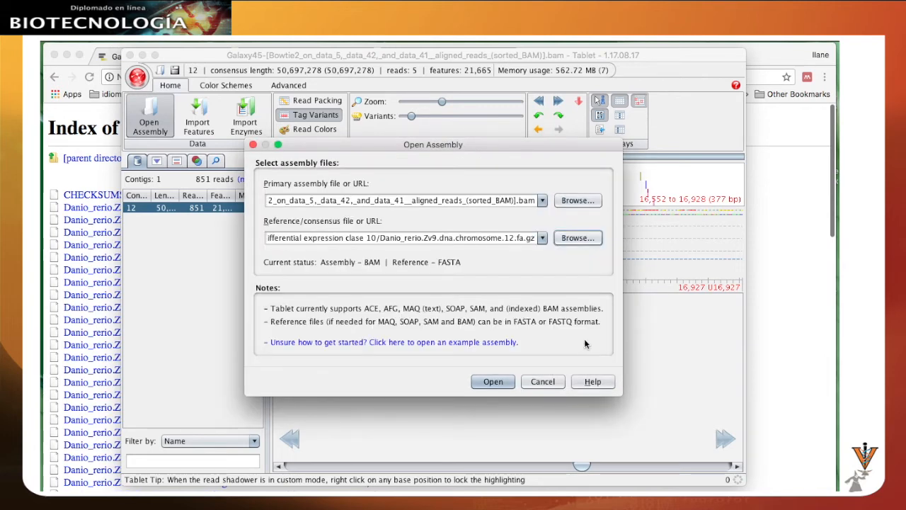
# Load the sorted BAM assembly with its chromosome 12 reference and display contig 12 in an enlarged window.
pyautogui.click(494, 382)
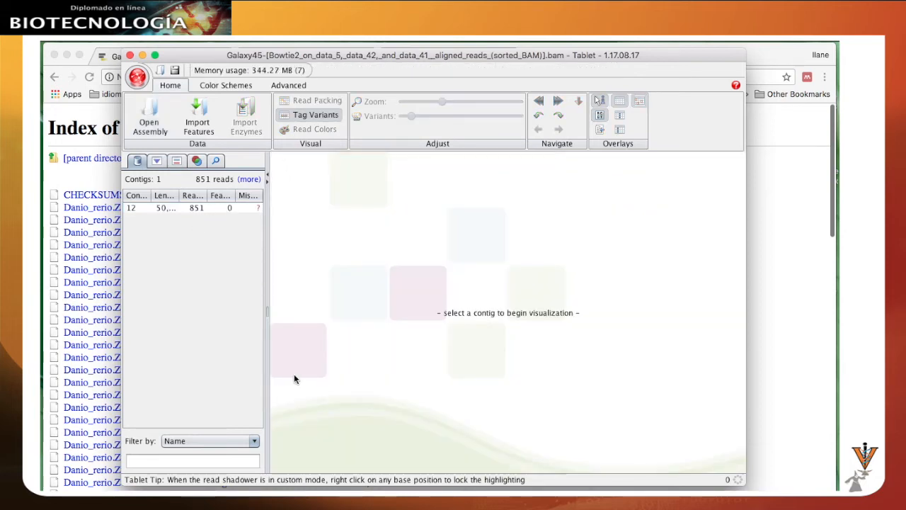
pyautogui.click(209, 207)
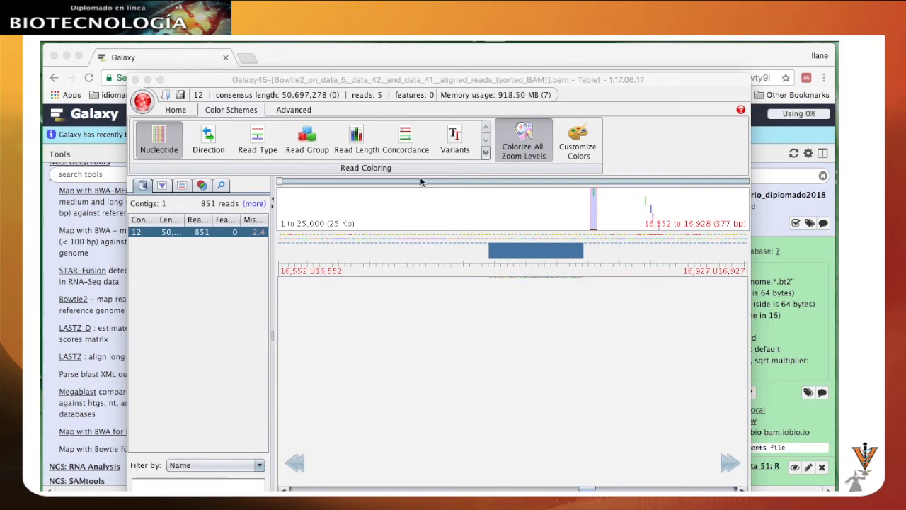
pyautogui.click(174, 110)
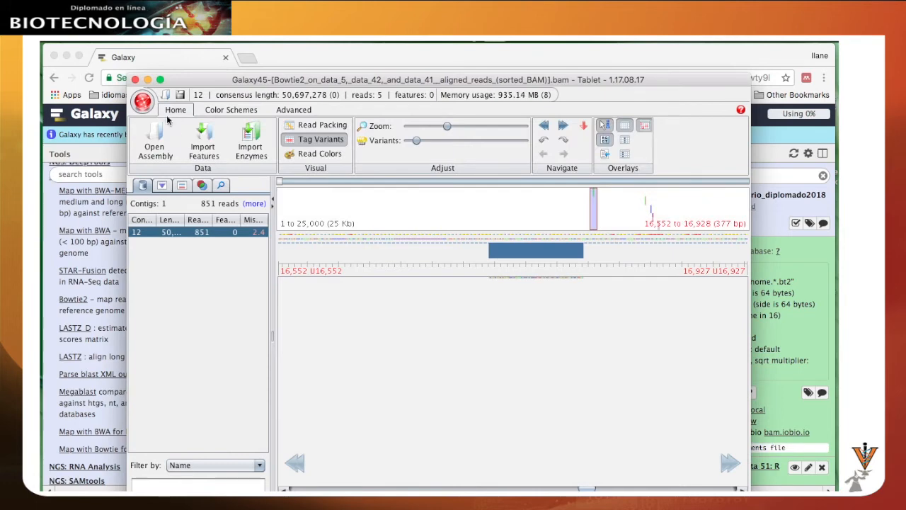
pyautogui.click(161, 79)
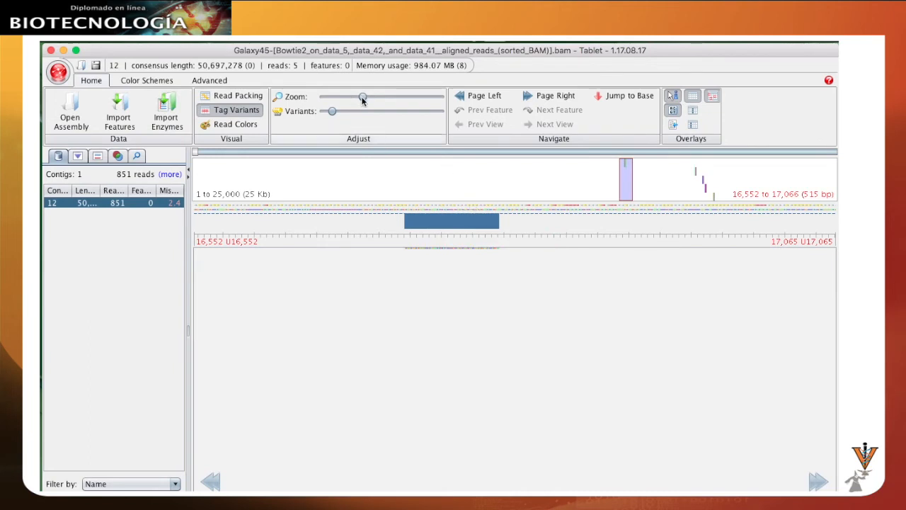
# Zoom out to the full 1 to 25,000 range of contig 12 and bring the read cluster around 18,895 to 20,951 into view.
pyautogui.moveTo(363, 96); pyautogui.dragTo(383, 96)
pyautogui.moveTo(369, 99); pyautogui.dragTo(325, 102)
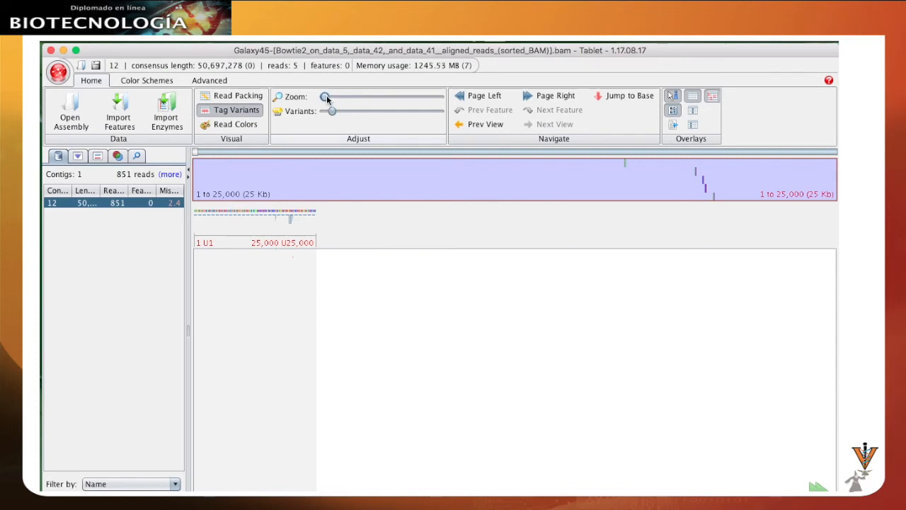
pyautogui.moveTo(329, 101); pyautogui.dragTo(353, 100)
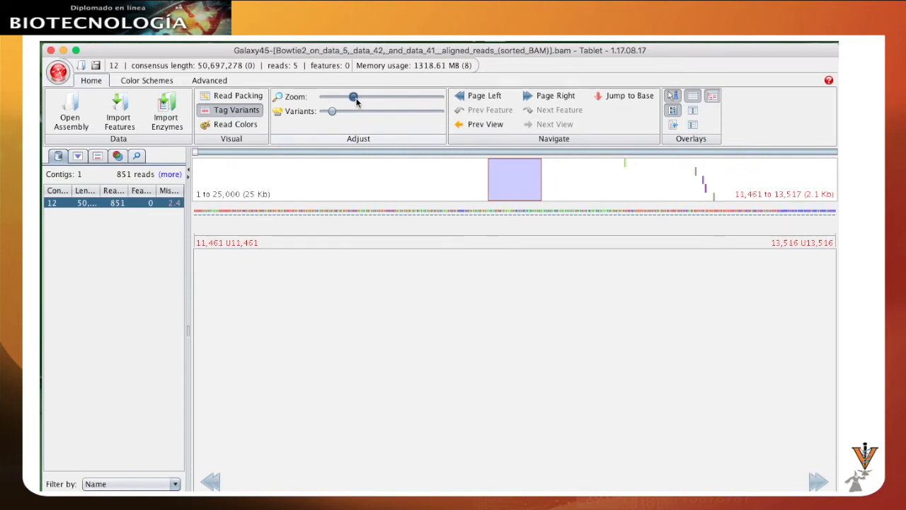
pyautogui.click(553, 186)
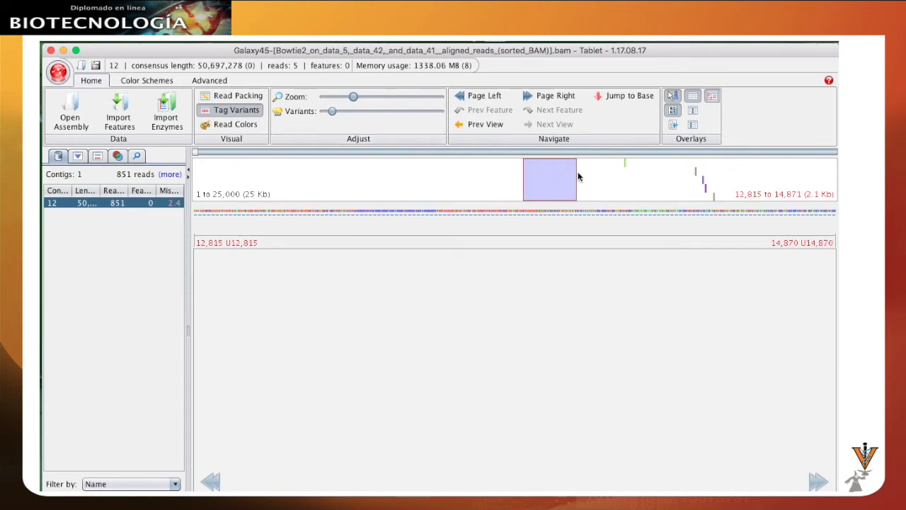
pyautogui.click(637, 181)
pyautogui.click(707, 186)
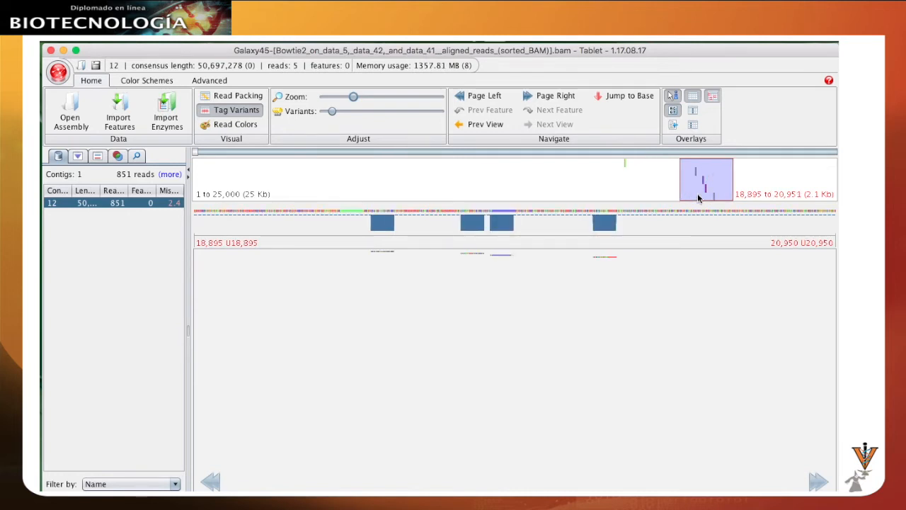
# Zoom in to nucleotide level and examine the neighbouring aligned reads and the gap between them around bases 19,764 to 19,892.
pyautogui.moveTo(369, 97); pyautogui.dragTo(382, 97)
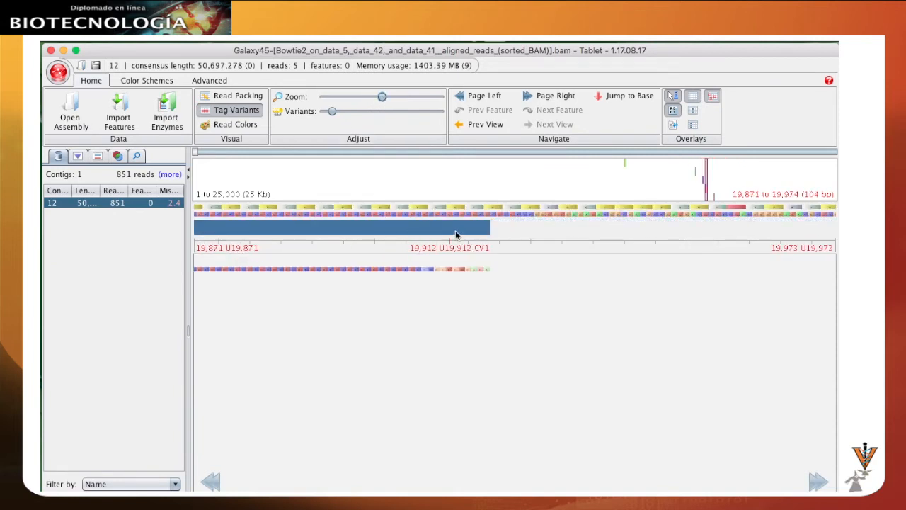
pyautogui.moveTo(707, 494); pyautogui.dragTo(704, 494)
pyautogui.moveTo(534, 266)
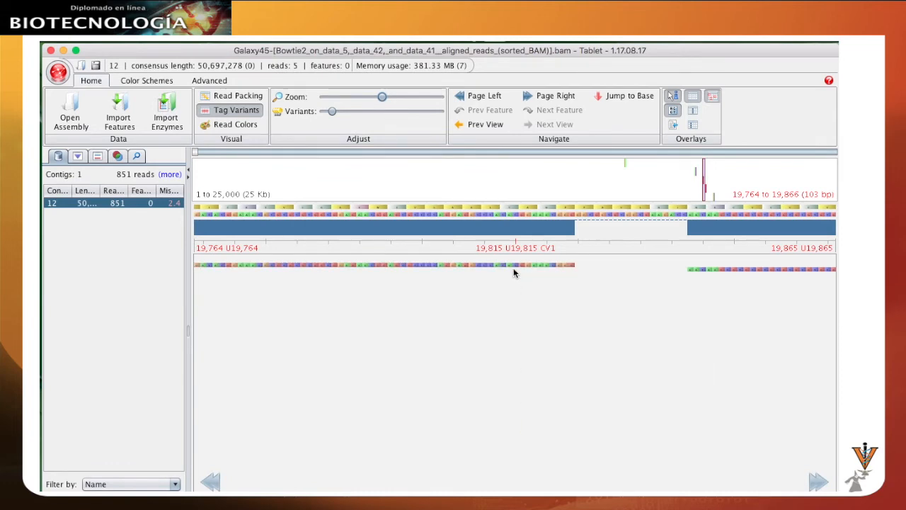
pyautogui.moveTo(739, 272)
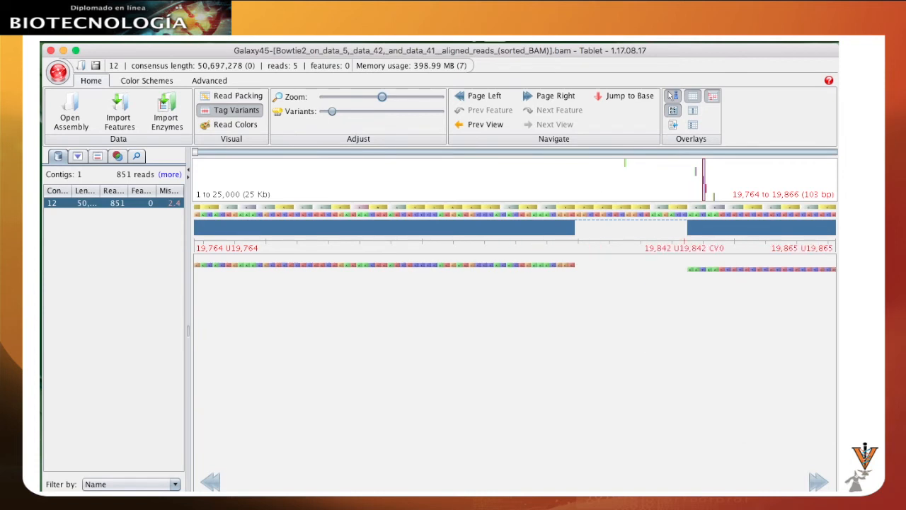
pyautogui.click(831, 496)
pyautogui.hscroll(-5, 515, 368)
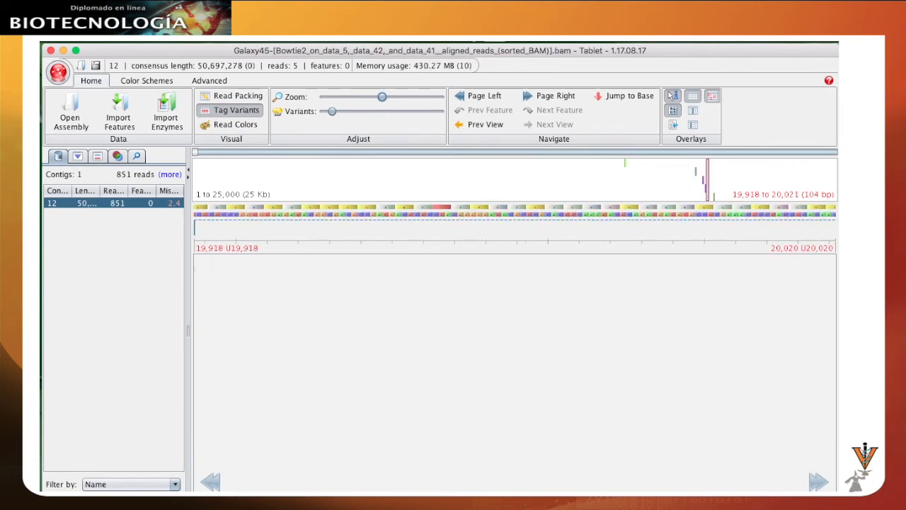
pyautogui.hscroll(-3, 515, 226)
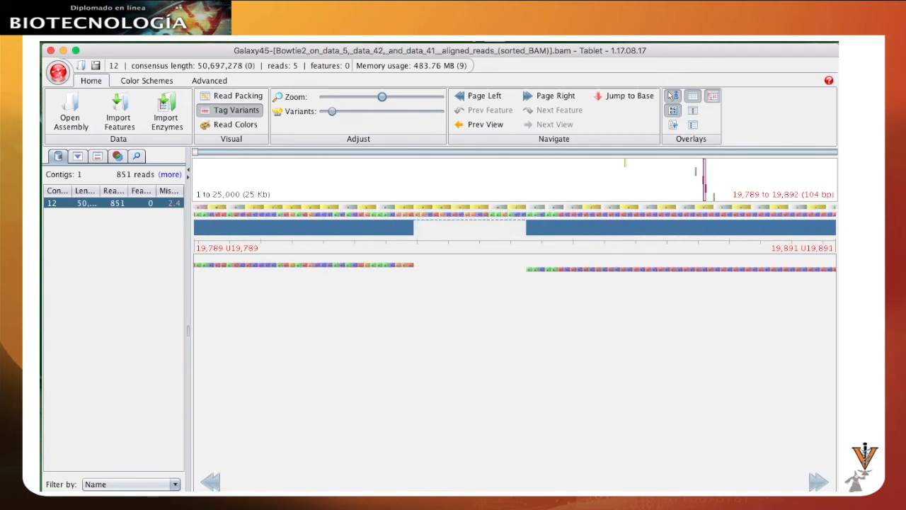
pyautogui.hscroll(3, 515, 226)
pyautogui.hscroll(-3, 514, 227)
# Turn off variant tagging, and switch the read packing to Packed and back to Stacked.
pyautogui.click(233, 111)
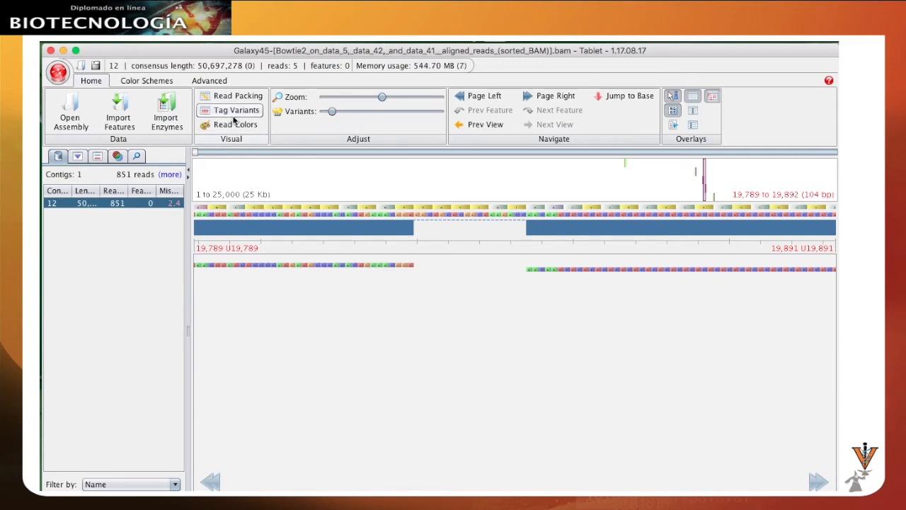
pyautogui.click(239, 96)
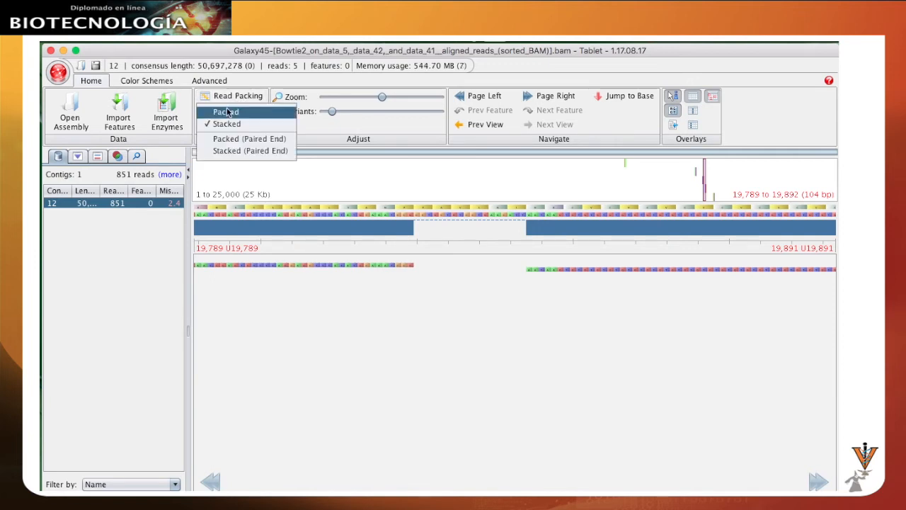
pyautogui.click(232, 113)
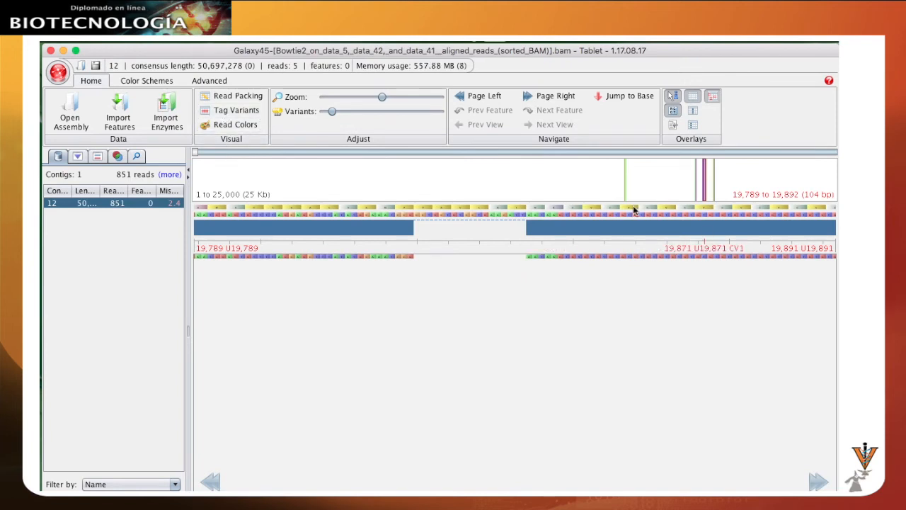
pyautogui.click(233, 97)
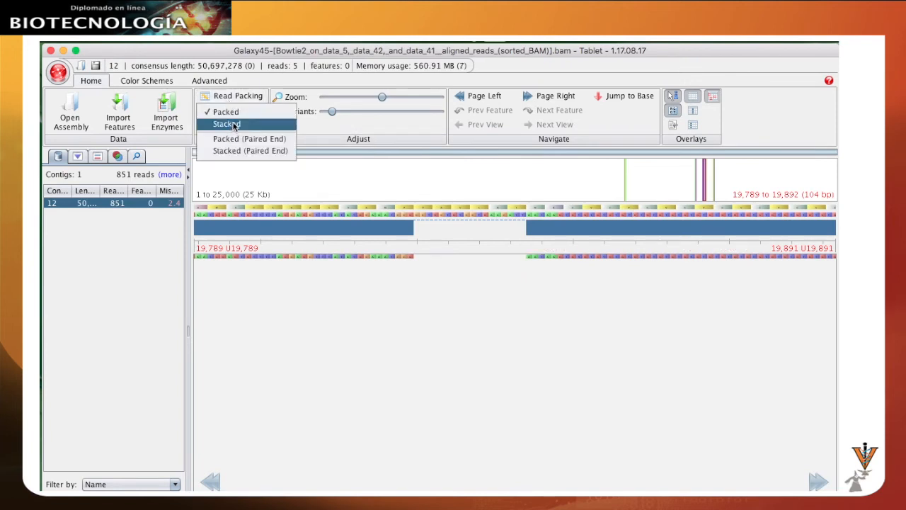
pyautogui.click(227, 124)
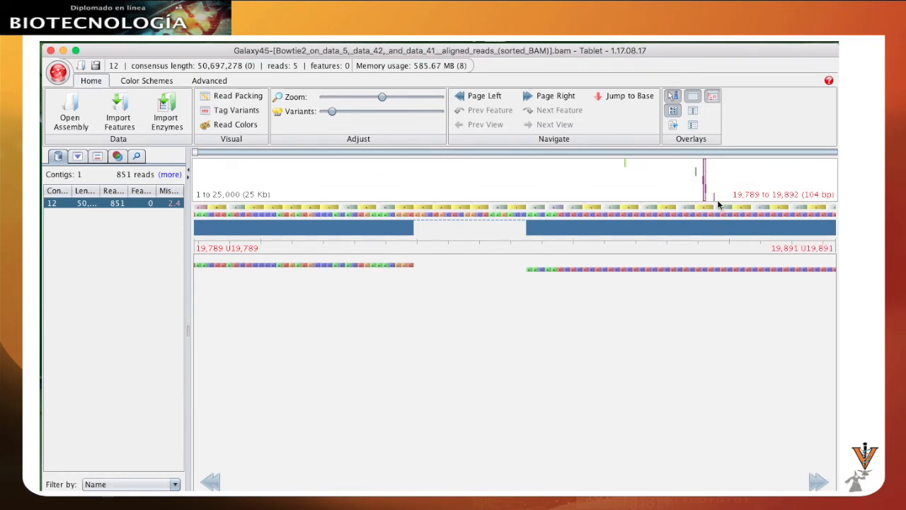
# Color the reads by Direction and inspect the pairing details of the two reads in view.
pyautogui.click(237, 127)
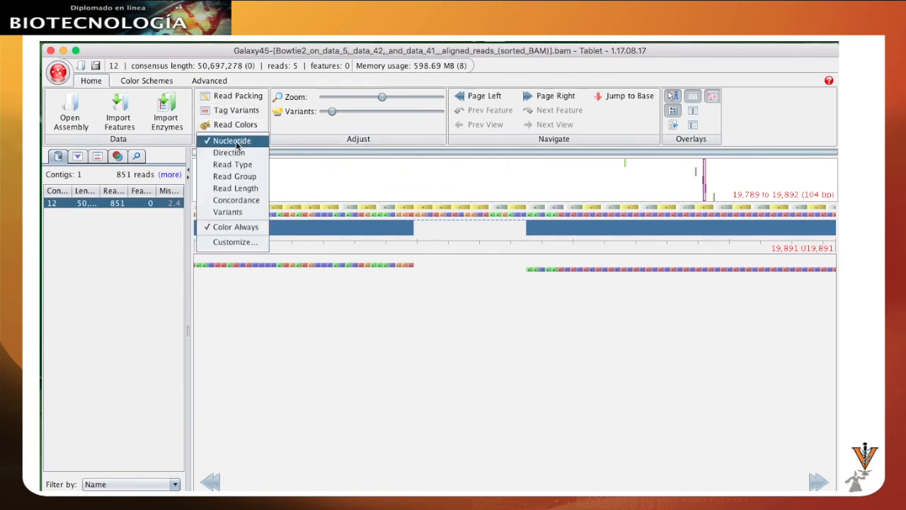
pyautogui.click(243, 153)
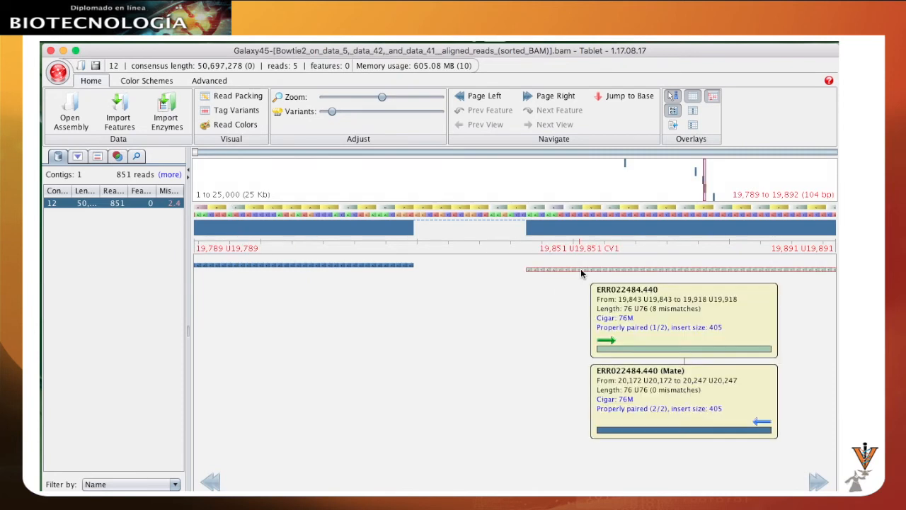
pyautogui.moveTo(583, 272)
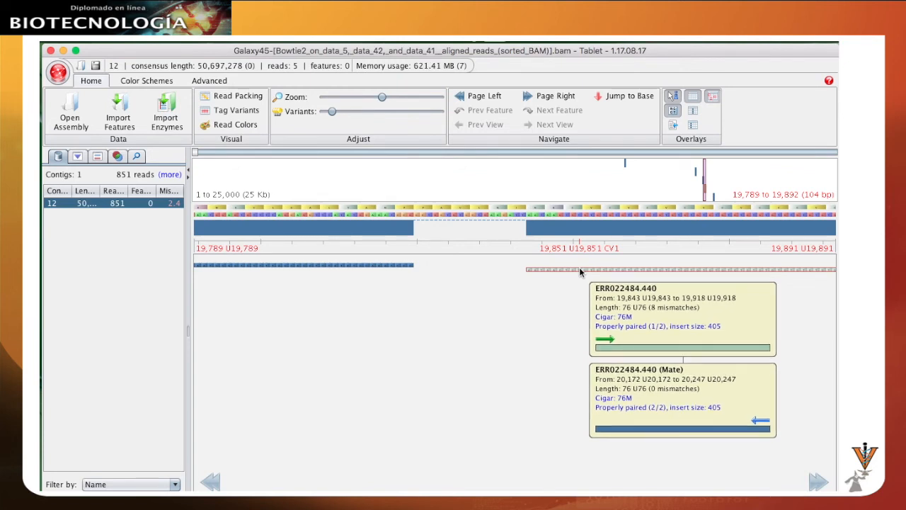
pyautogui.moveTo(357, 266)
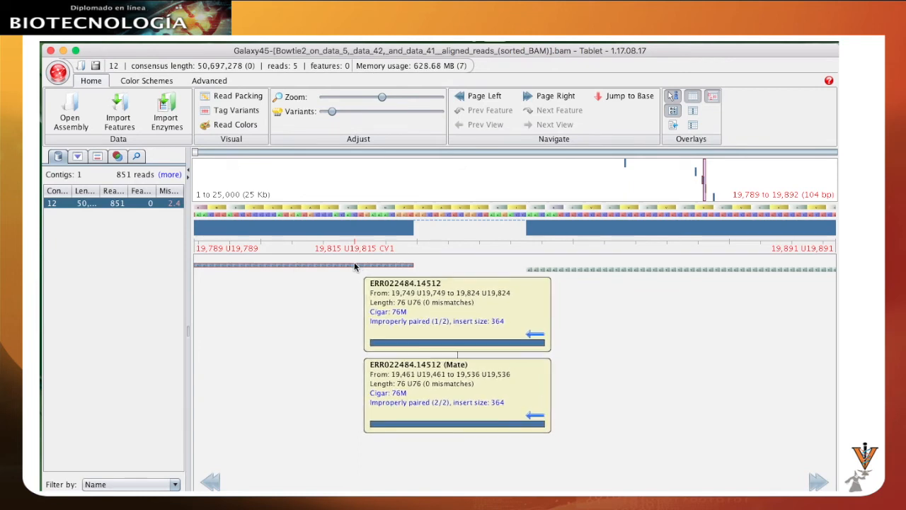
# Look along the contig on both sides of the direction-colored reads, and return to the read around 19,744 to 19,846.
pyautogui.moveTo(587, 315); pyautogui.dragTo(326, 315)
pyautogui.hscroll(3, 643, 291)
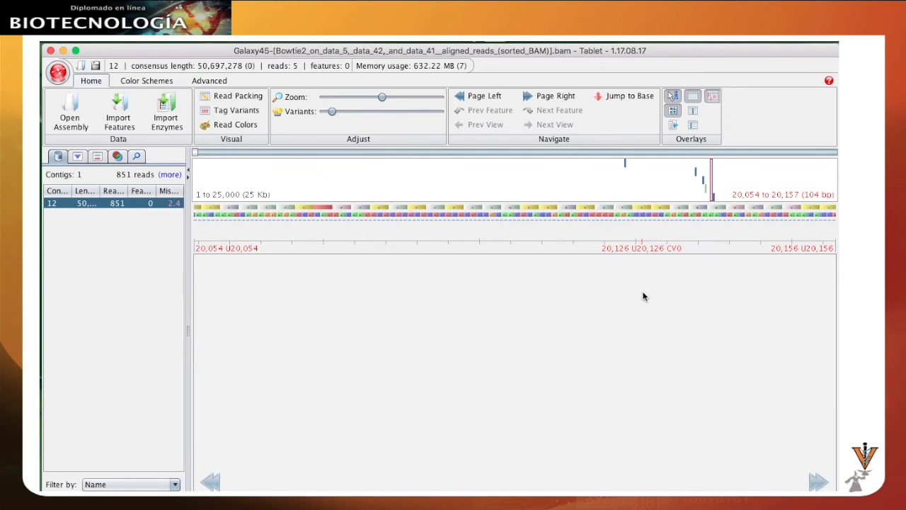
pyautogui.hscroll(-10, 451, 272)
pyautogui.hscroll(-20, 501, 281)
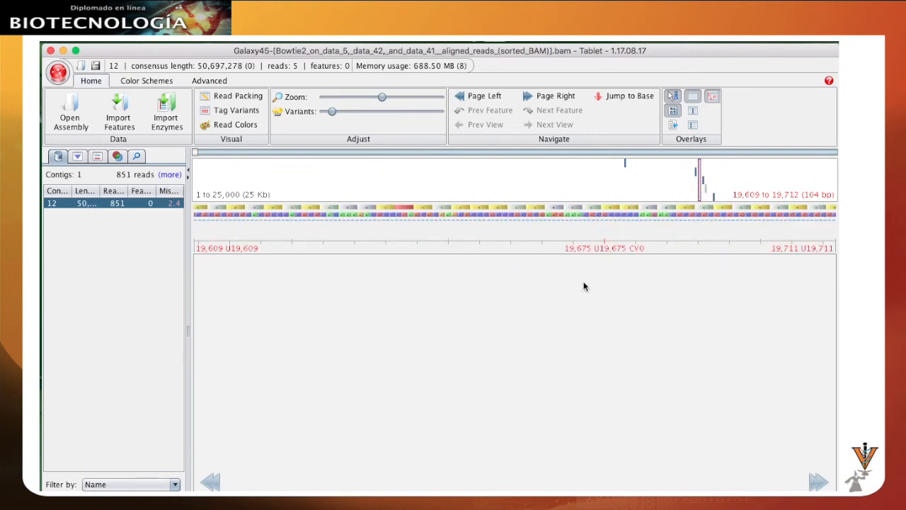
pyautogui.hscroll(-20, 599, 286)
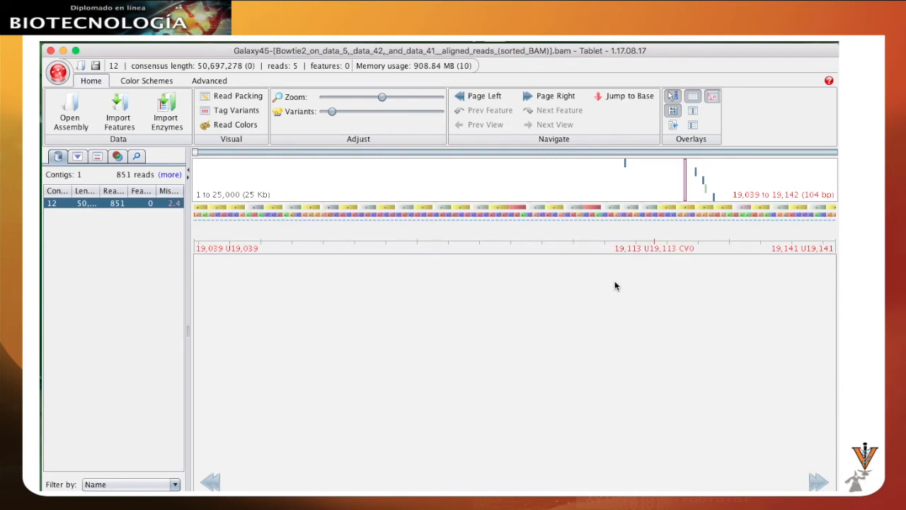
pyautogui.hscroll(3, 615, 286)
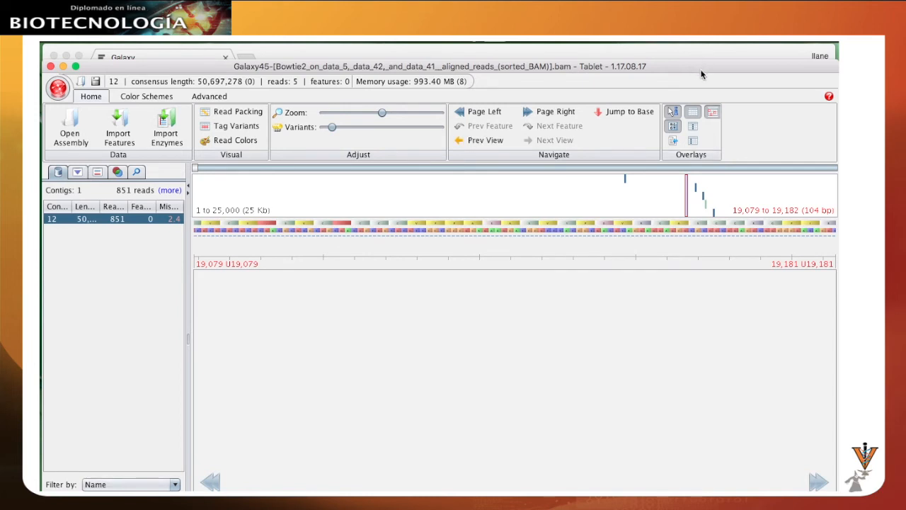
pyautogui.moveTo(701, 74); pyautogui.dragTo(697, 59)
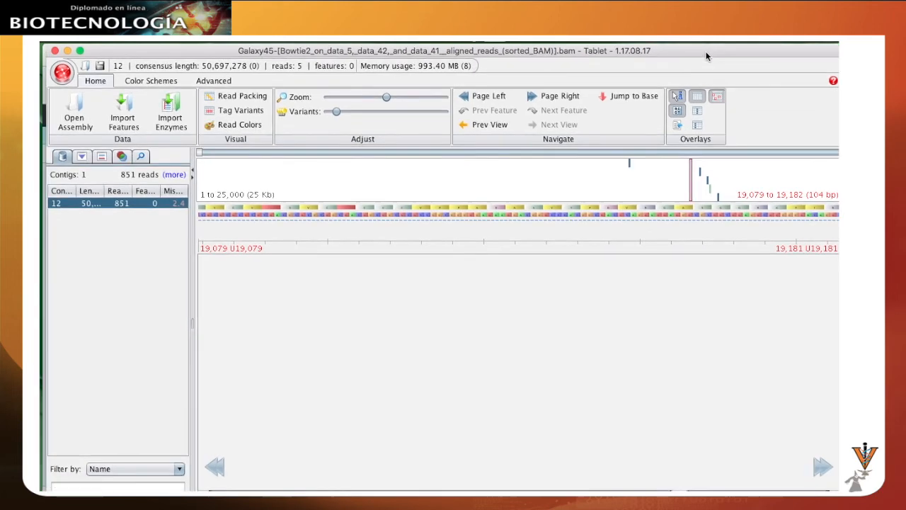
pyautogui.click(701, 183)
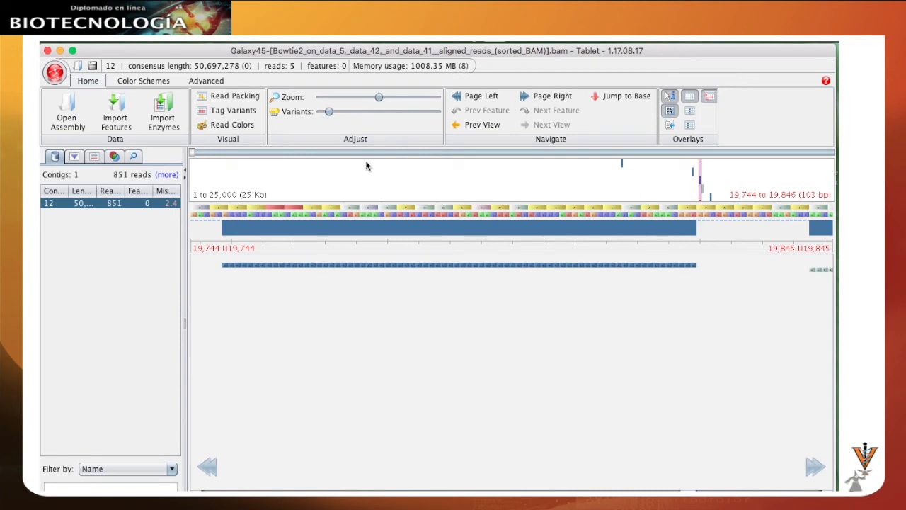
# Try to import features from the file Danio_rerio.Zv9.66.dna.fa and dismiss the import summary.
pyautogui.click(117, 118)
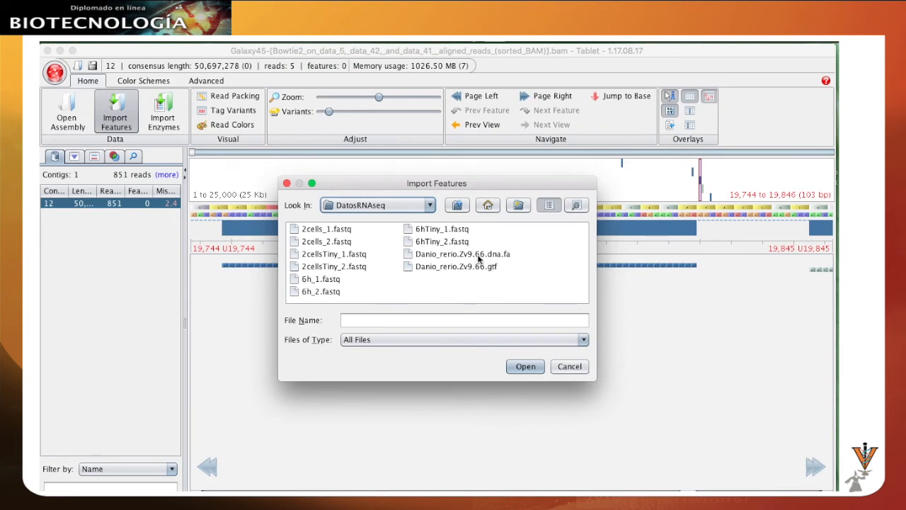
pyautogui.click(501, 260)
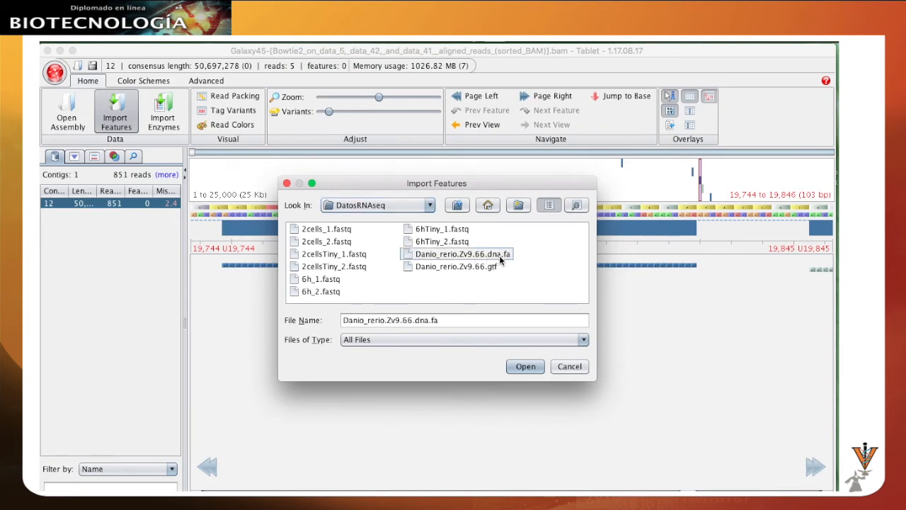
pyautogui.click(527, 367)
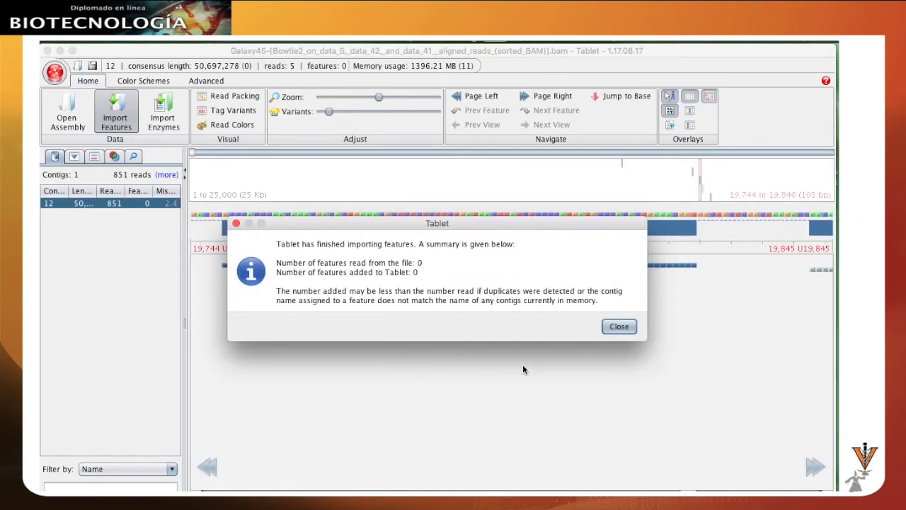
pyautogui.click(620, 326)
# Import the annotation features from Danio_rerio.Zv9.66.gtf and dismiss the import summary.
pyautogui.click(117, 111)
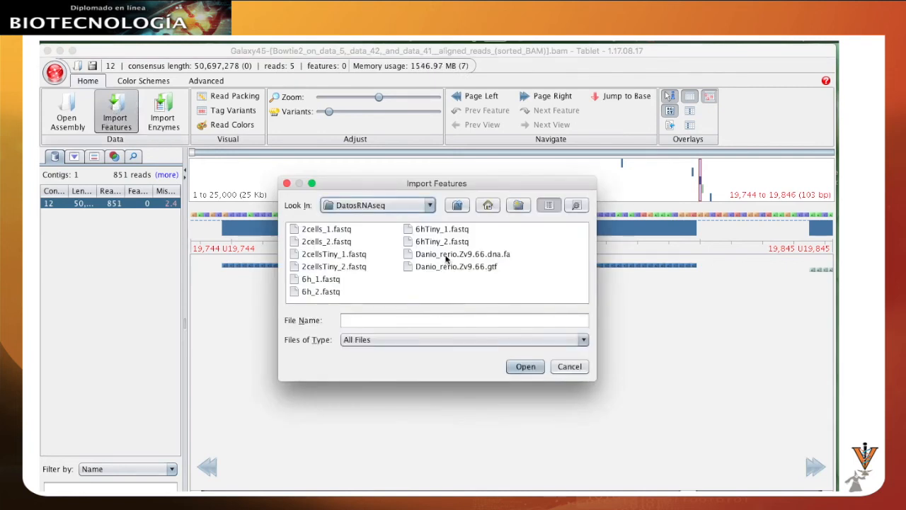
pyautogui.click(480, 266)
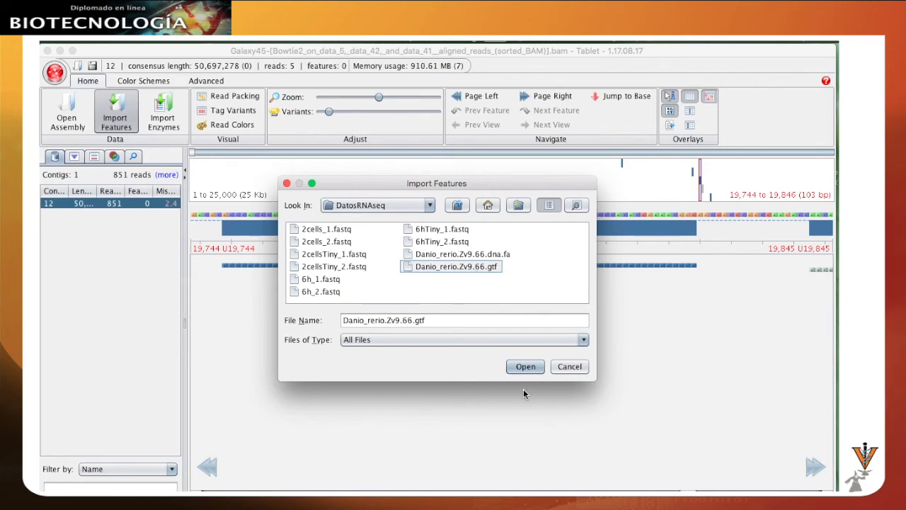
pyautogui.click(530, 367)
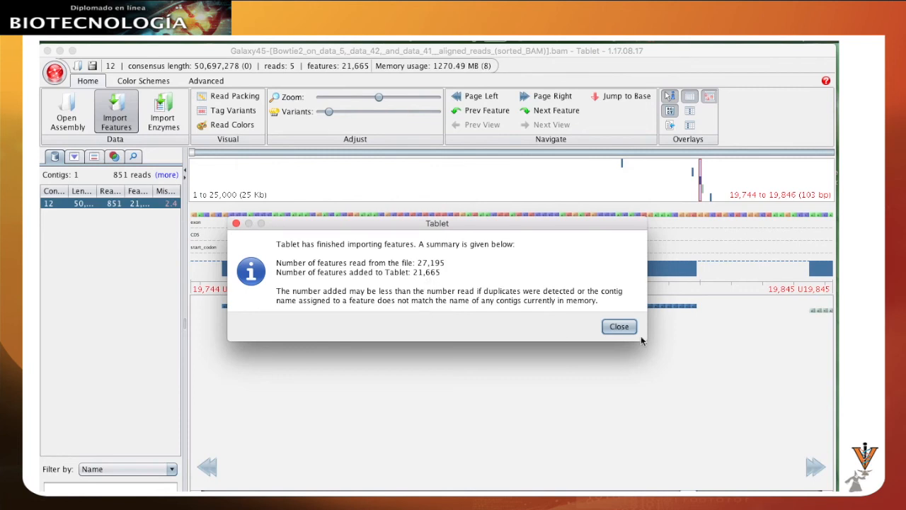
pyautogui.click(618, 326)
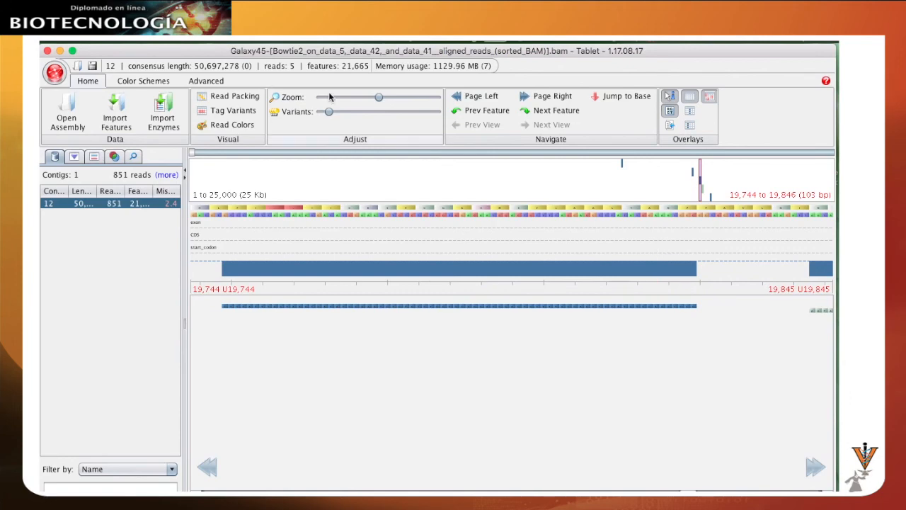
# Zoom out to about 8.2 Kb and compare the aligned reads with the exon and CDS tracks around bases 11,953 to 20,177.
pyautogui.click(354, 97)
pyautogui.click(339, 95)
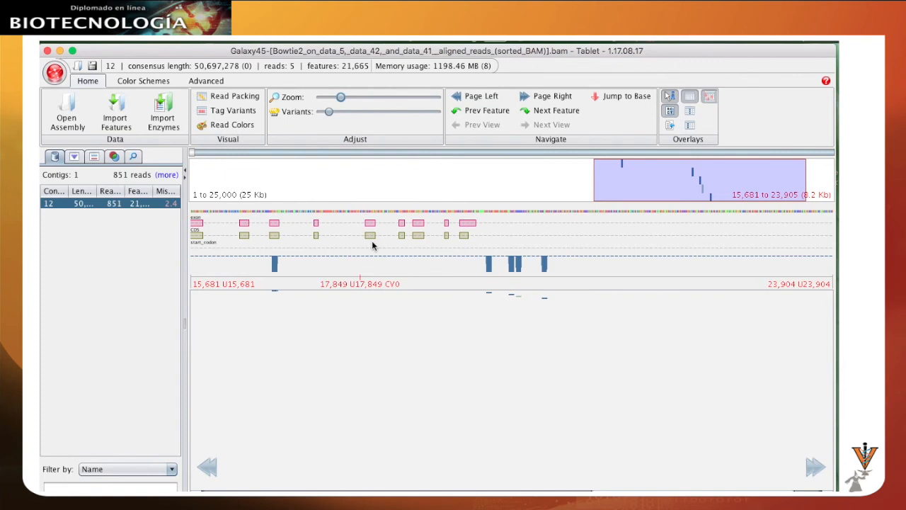
pyautogui.moveTo(625, 492); pyautogui.dragTo(527, 493)
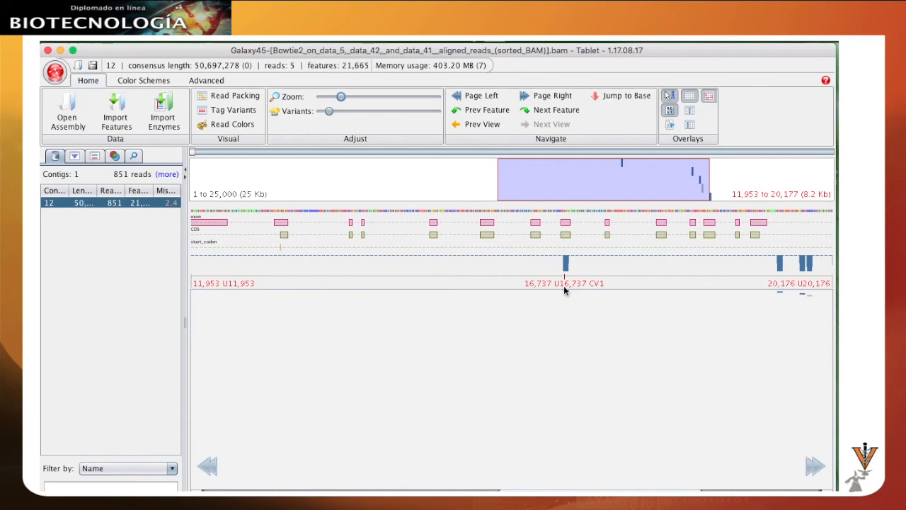
# Zoom in to about 1 Kb around bases 16,551 to 17,579 and inspect the details of the two CDS features near the aligned read.
pyautogui.moveTo(342, 96); pyautogui.dragTo(354, 97)
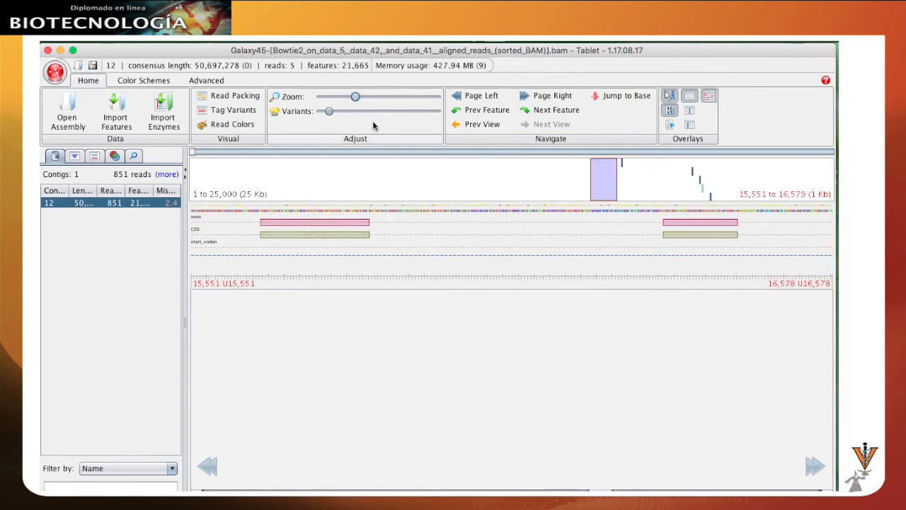
pyautogui.moveTo(691, 307); pyautogui.dragTo(310, 311)
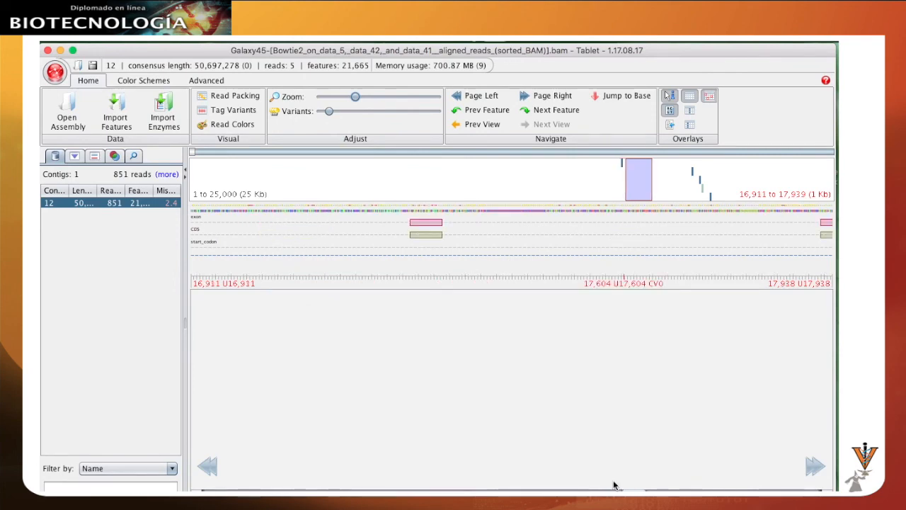
pyautogui.moveTo(334, 308); pyautogui.dragTo(342, 307)
pyautogui.hscroll(-5, 342, 311)
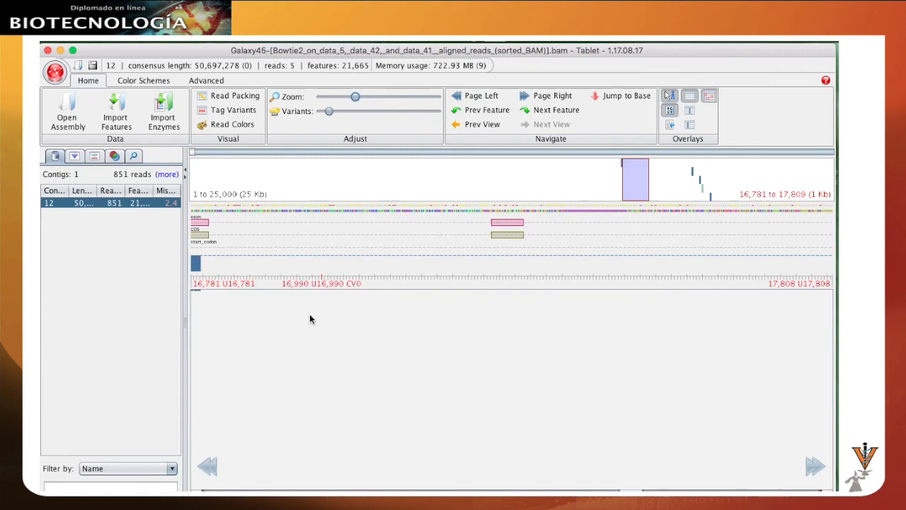
pyautogui.hscroll(-2, 316, 320)
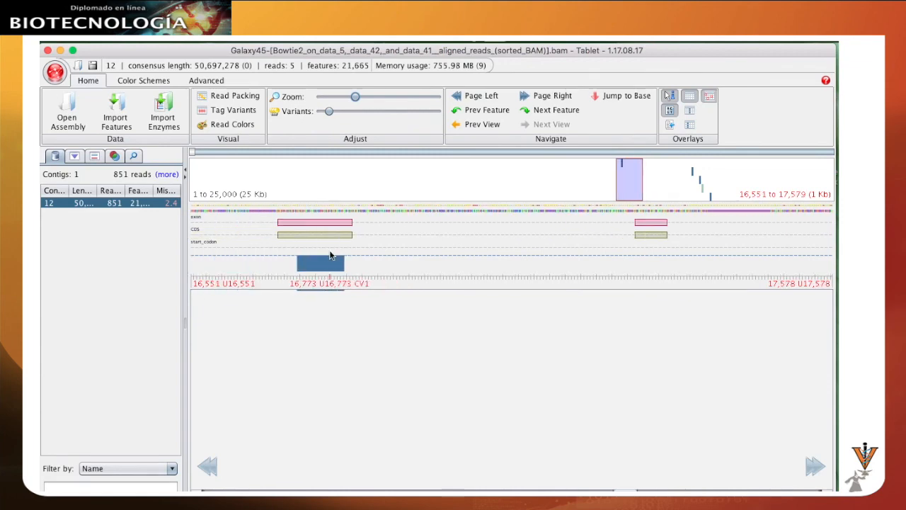
pyautogui.moveTo(326, 236)
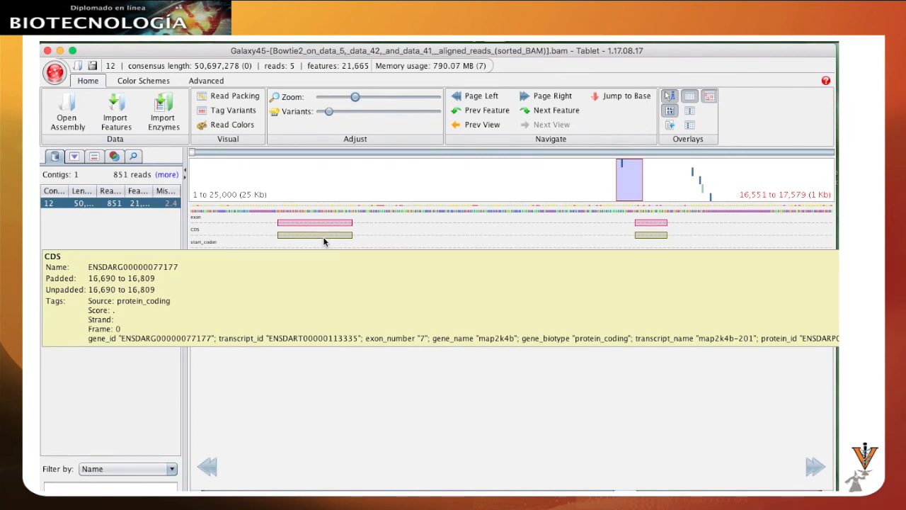
pyautogui.moveTo(655, 235)
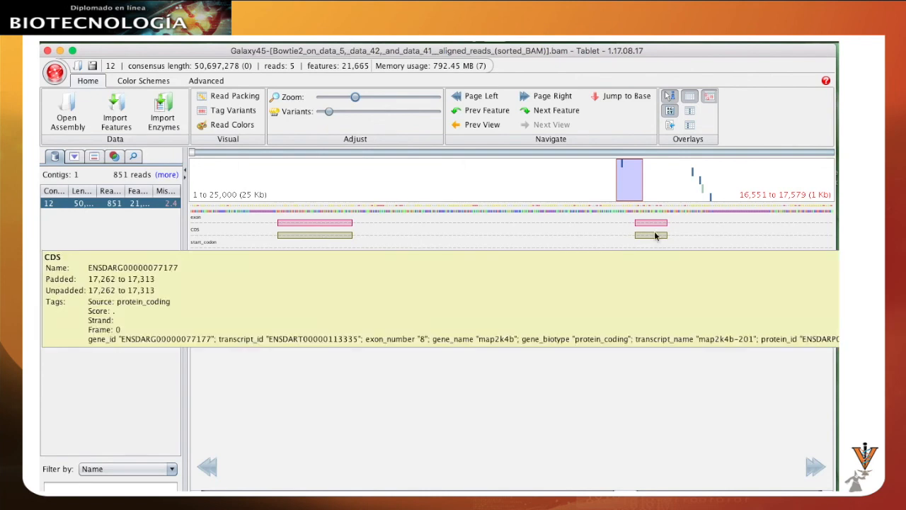